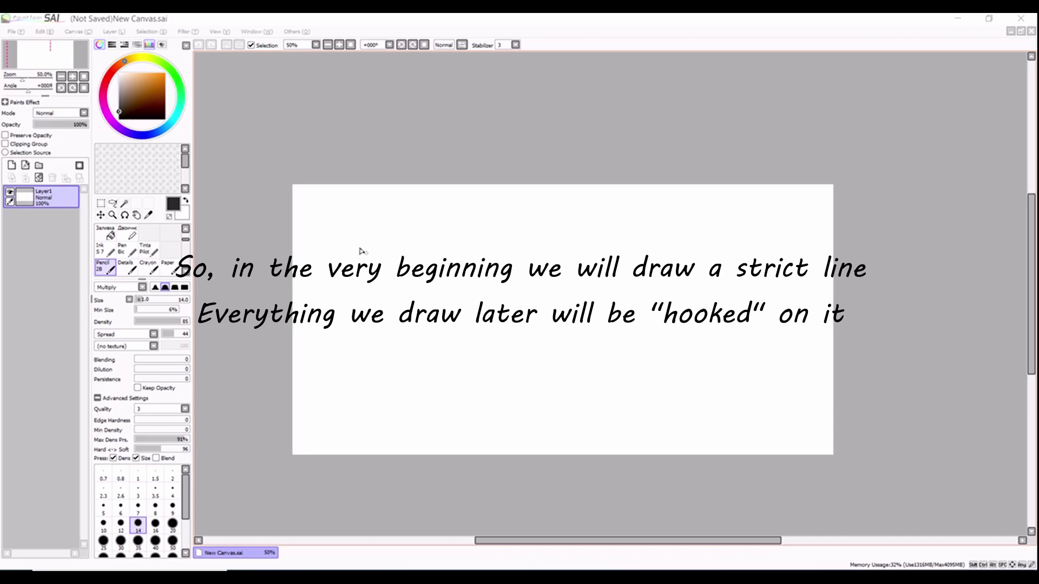
scroll(339, 300, down, 1)
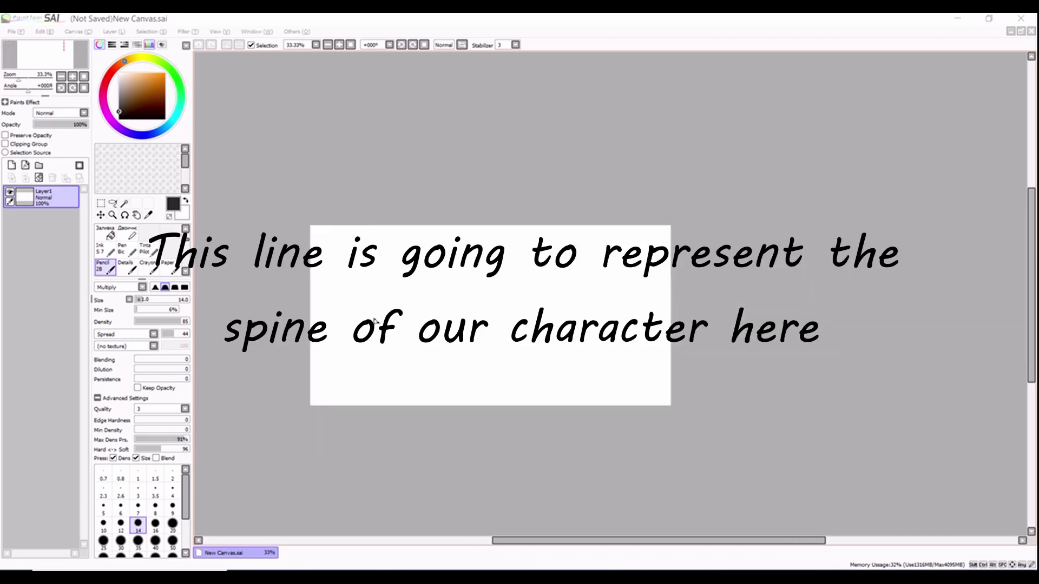
scroll(347, 285, up, 2)
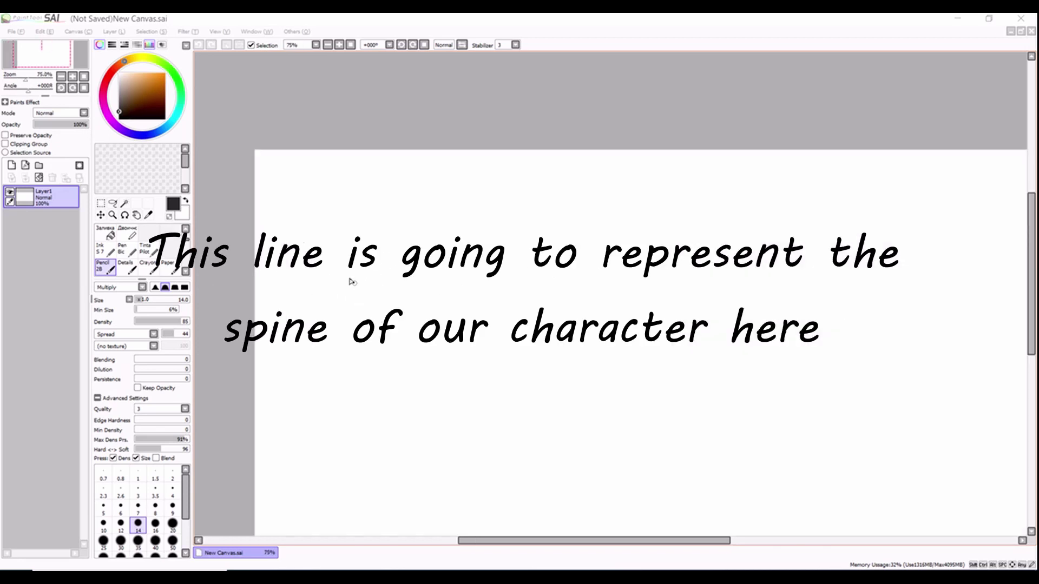
scroll(395, 260, down, 2)
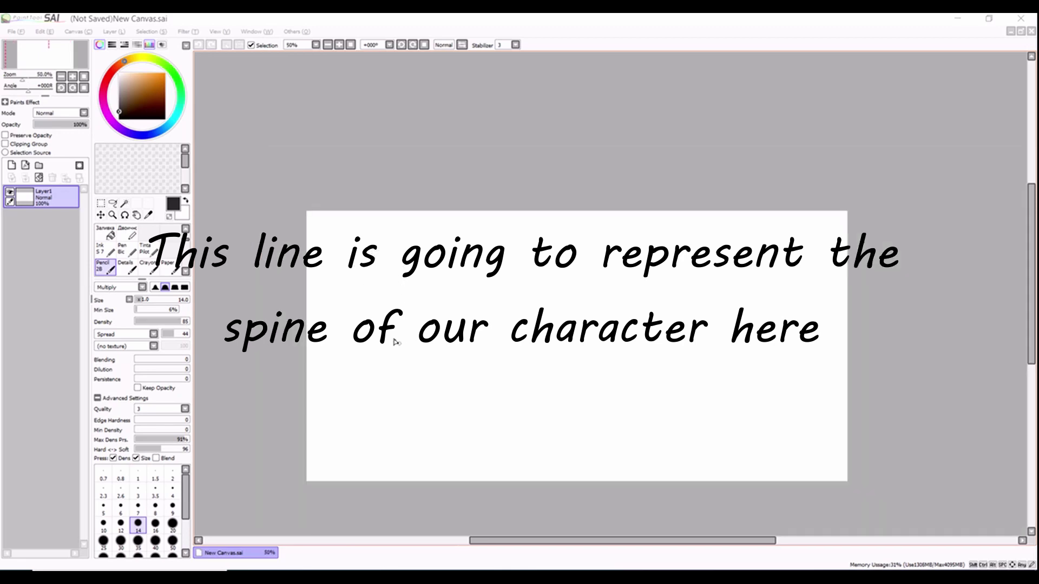
scroll(384, 295, up, 2)
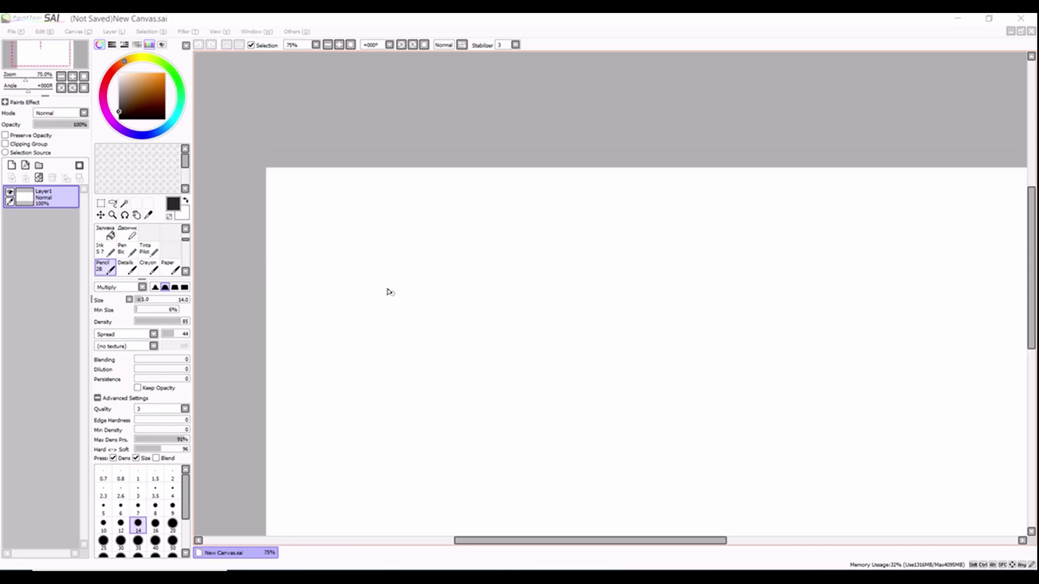
drag(402, 345, 413, 424)
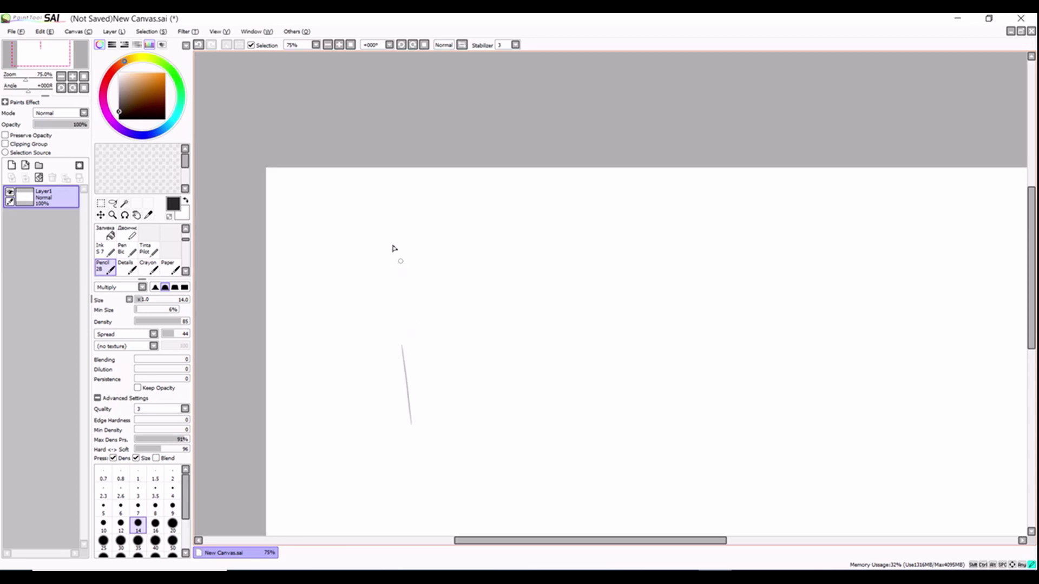
drag(398, 259, 404, 393)
drag(398, 296, 411, 408)
drag(405, 352, 417, 458)
drag(403, 266, 410, 355)
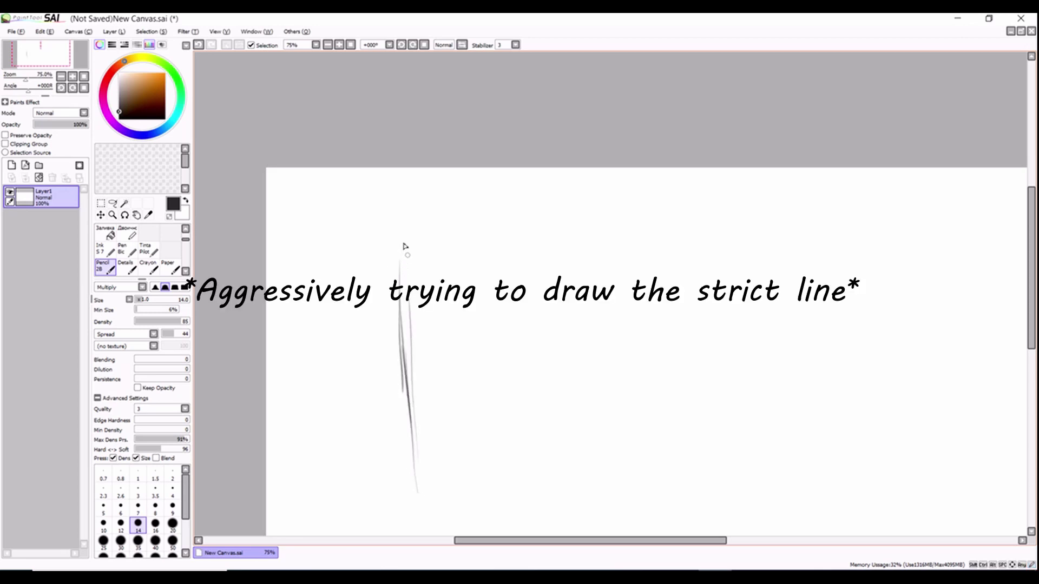
drag(406, 300, 414, 416)
drag(406, 279, 403, 472)
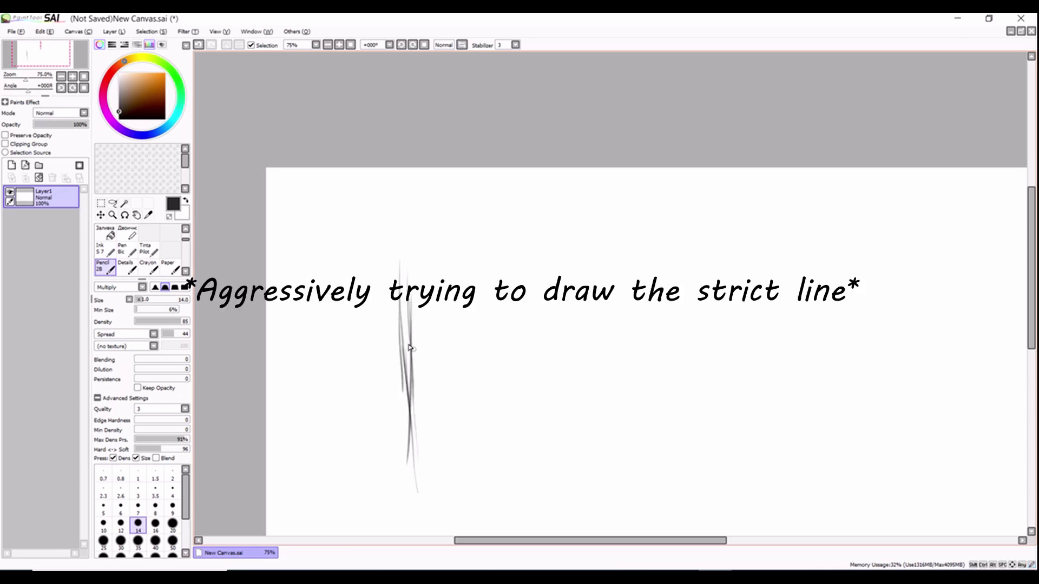
scroll(409, 348, down, 2)
scroll(408, 334, up, 2)
key(ctrl+z)
key(ctrl+z)
key(ctrl+z)
key(ctrl+z)
key(ctrl+z)
key(ctrl+z)
key(ctrl+z)
key(ctrl+z)
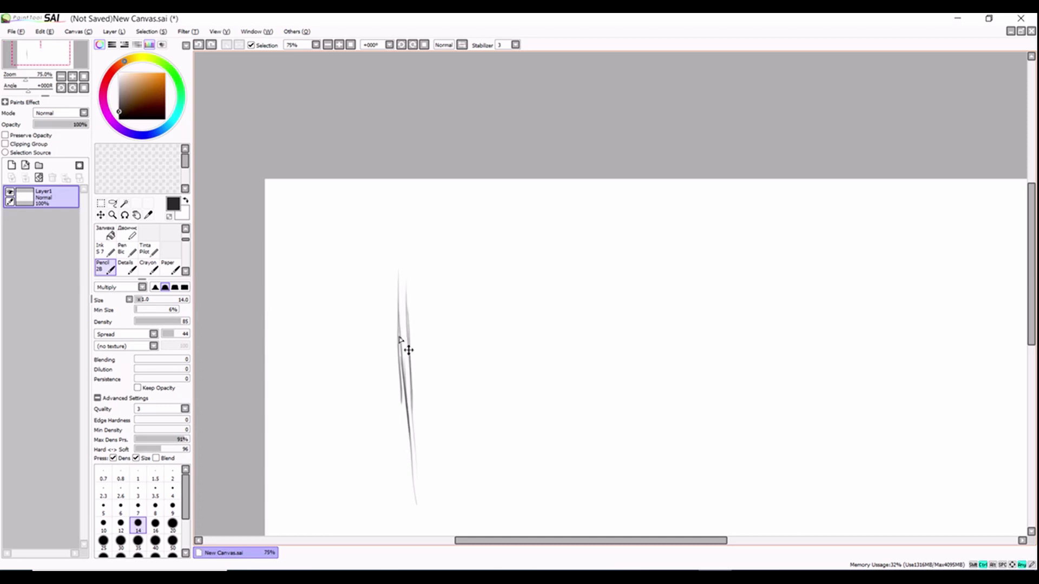
Sketch a near-vertical spine line in the left part of the canvas with several overlapping pencil strokes
drag(405, 268, 417, 450)
drag(410, 308, 411, 490)
drag(410, 287, 412, 448)
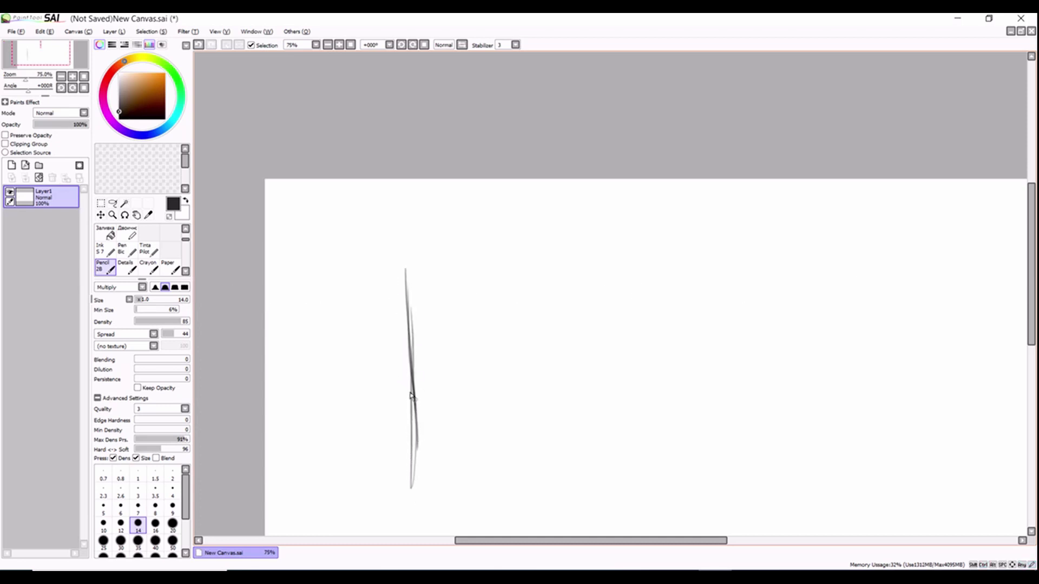
scroll(420, 418, down, 2)
scroll(399, 398, up, 2)
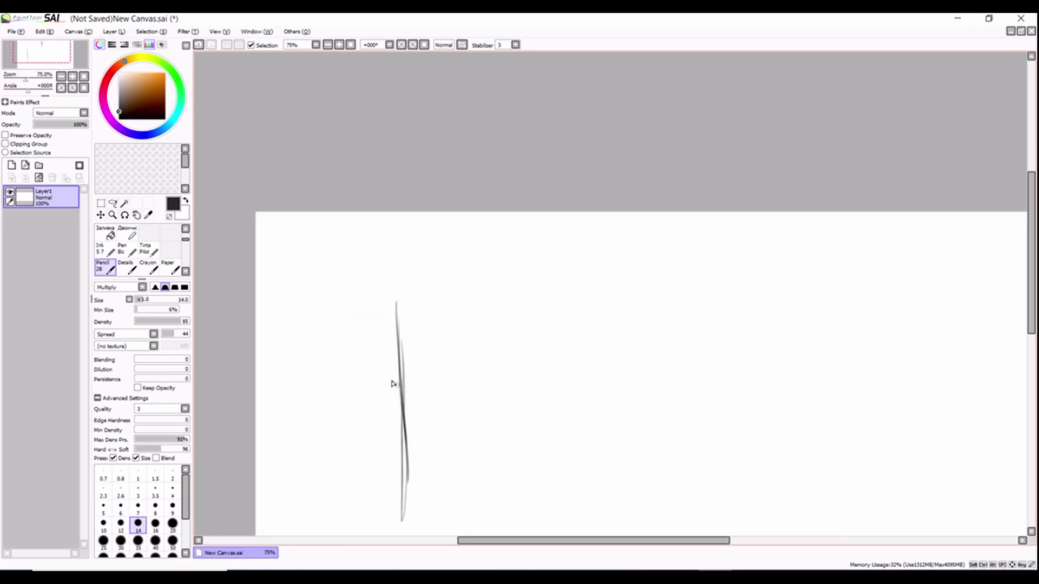
Sketch the rib cage as an oval around the upper spine, with small shoulder circles and light horizontal guide lines
click(57, 57)
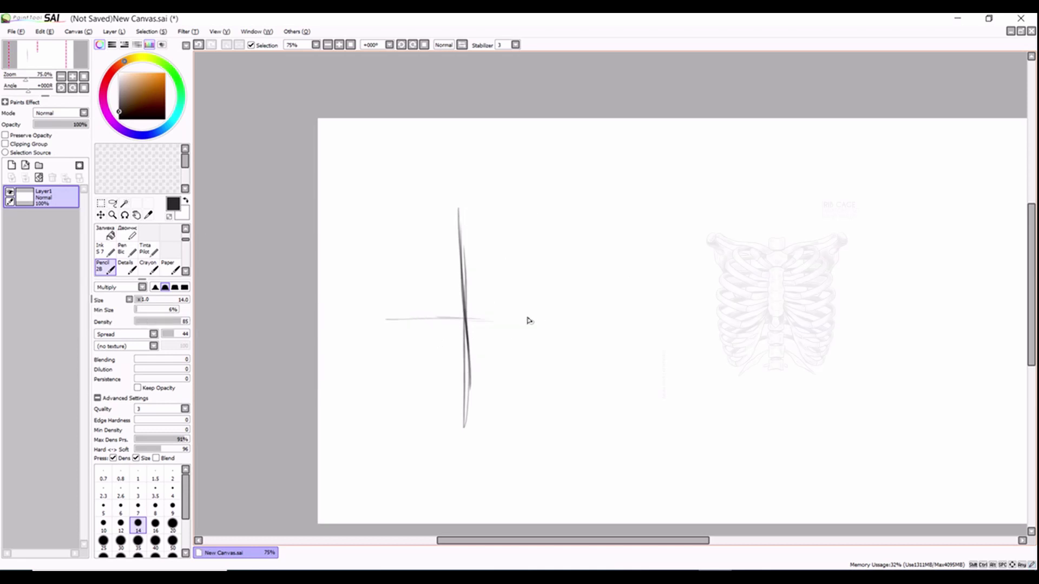
scroll(520, 321, down, 2)
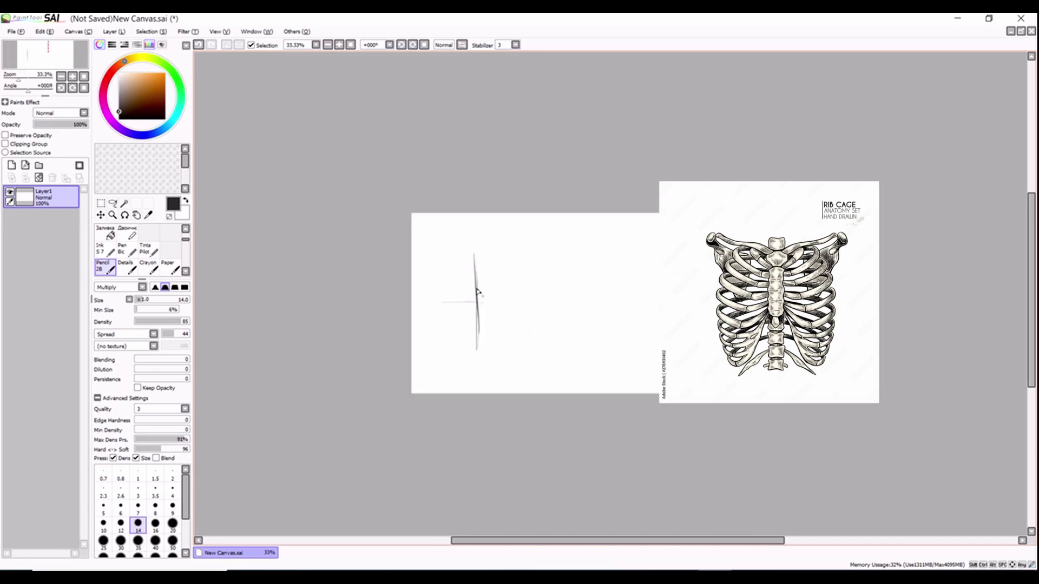
scroll(471, 282, up, 4)
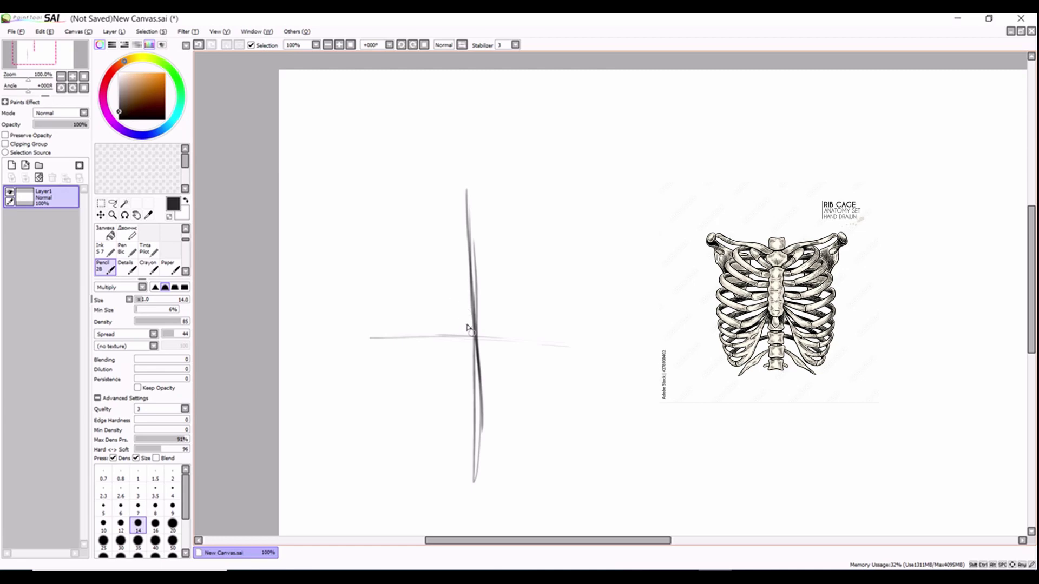
mouse_move(463, 317)
mouse_down()
mouse_move(443, 262)
mouse_move(509, 296)
mouse_move(442, 258)
mouse_move(514, 289)
mouse_move(440, 256)
mouse_move(510, 319)
mouse_move(452, 245)
mouse_move(497, 318)
mouse_move(487, 243)
mouse_move(446, 331)
mouse_move(484, 246)
mouse_move(410, 246)
mouse_move(423, 263)
mouse_move(438, 246)
mouse_up()
mouse_move(506, 251)
mouse_down()
mouse_move(509, 243)
mouse_move(522, 266)
mouse_up()
mouse_move(395, 249)
mouse_down()
mouse_move(575, 250)
mouse_move(409, 254)
mouse_move(562, 262)
mouse_up()
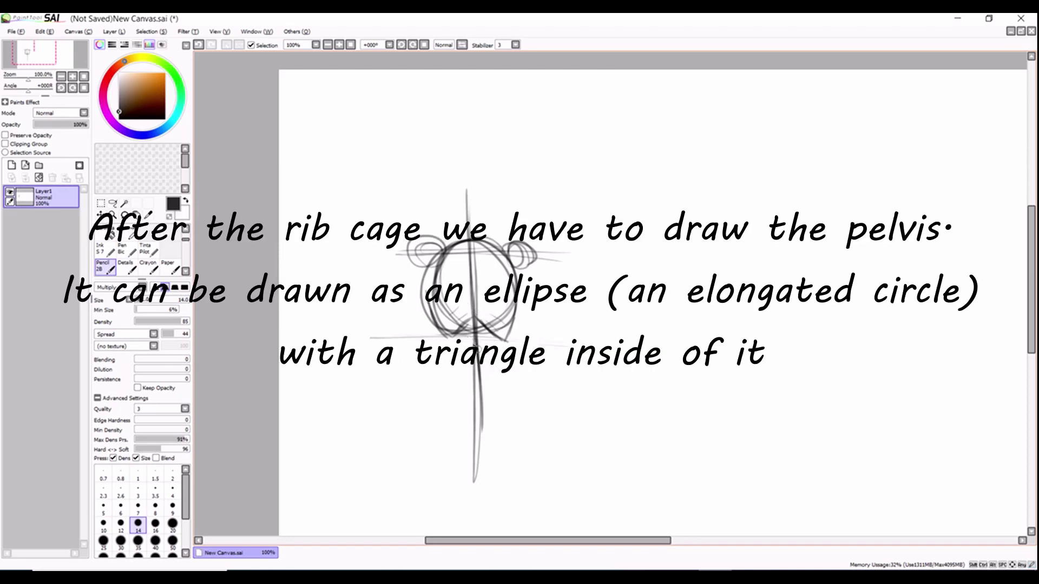
Sketch a smaller waist circle on the spine directly below the rib cage
scroll(471, 341, down, 2)
scroll(472, 343, up, 4)
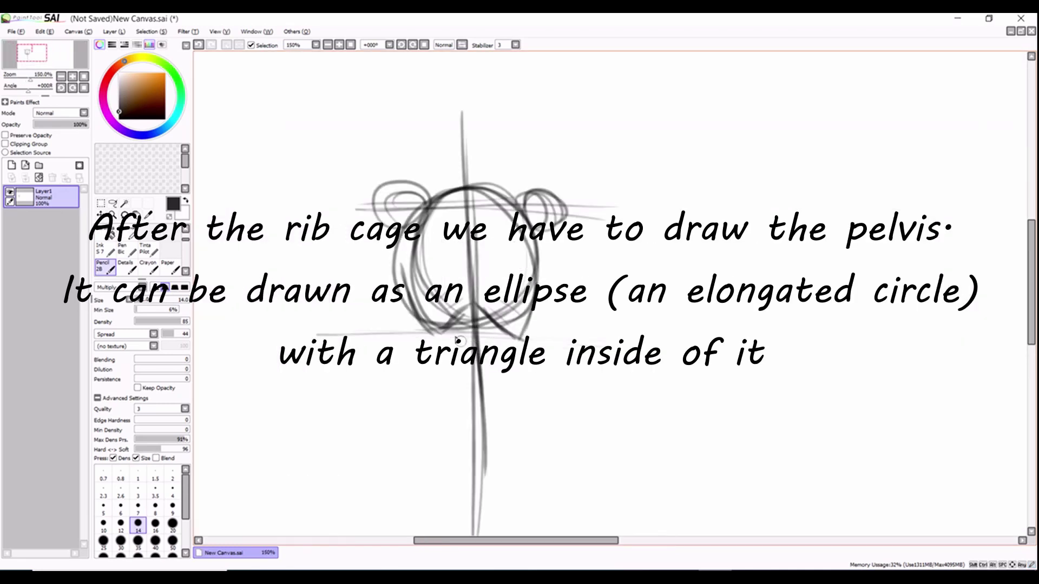
scroll(456, 340, down, 2)
mouse_move(459, 368)
mouse_down()
mouse_move(451, 336)
mouse_move(460, 323)
mouse_move(483, 362)
mouse_move(460, 322)
mouse_move(460, 373)
mouse_move(483, 339)
mouse_move(442, 354)
mouse_move(484, 362)
mouse_move(453, 331)
mouse_move(460, 384)
mouse_up()
scroll(457, 406, down, 1)
scroll(456, 413, up, 1)
scroll(457, 413, down, 1)
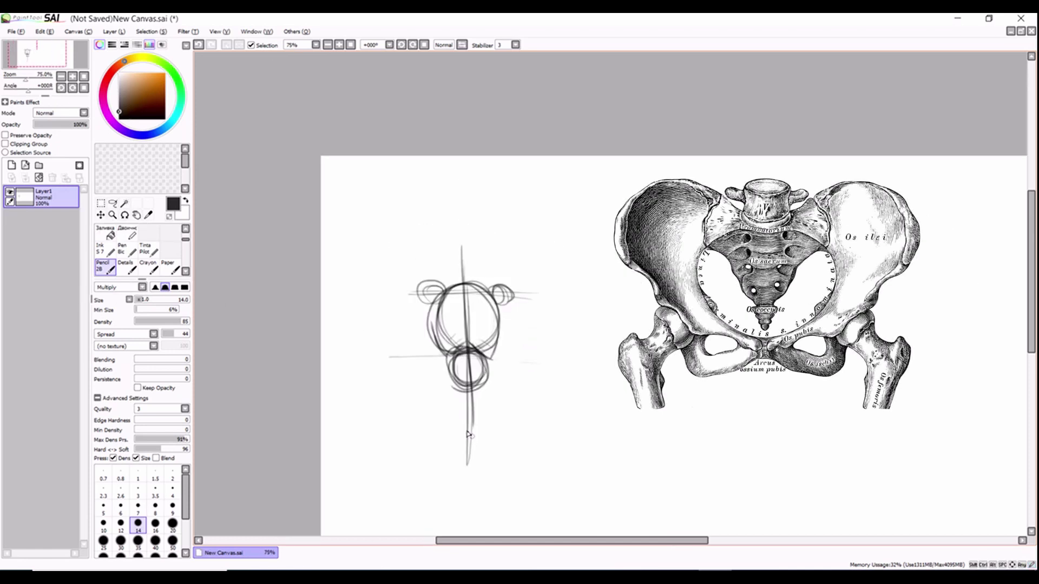
Sketch the pelvis below the waist circle as a wide ellipse with a downward-pointing triangle inside it
scroll(471, 428, up, 1)
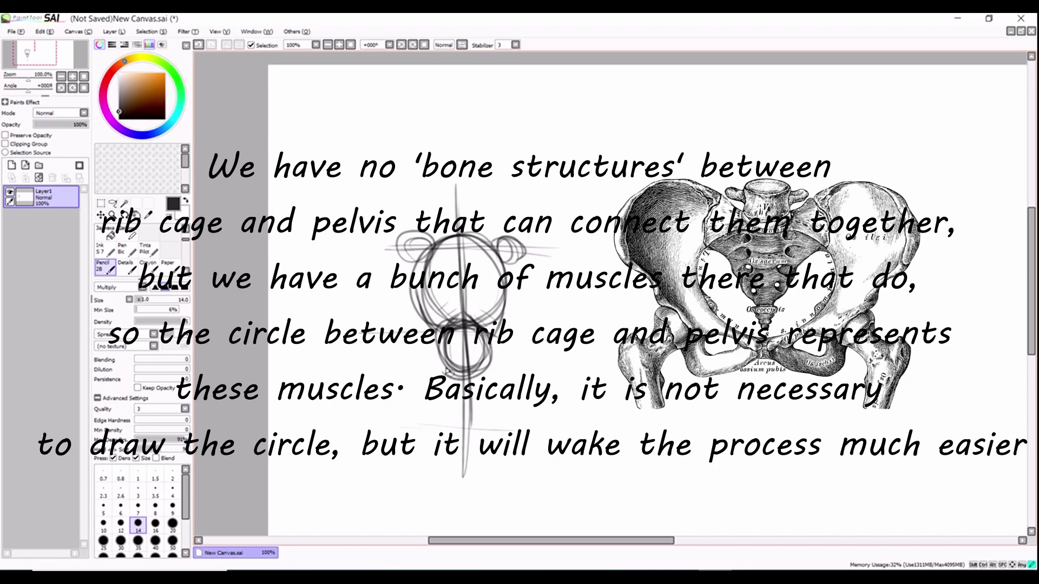
mouse_move(447, 371)
mouse_down()
mouse_move(420, 381)
mouse_move(451, 456)
mouse_move(432, 422)
mouse_up()
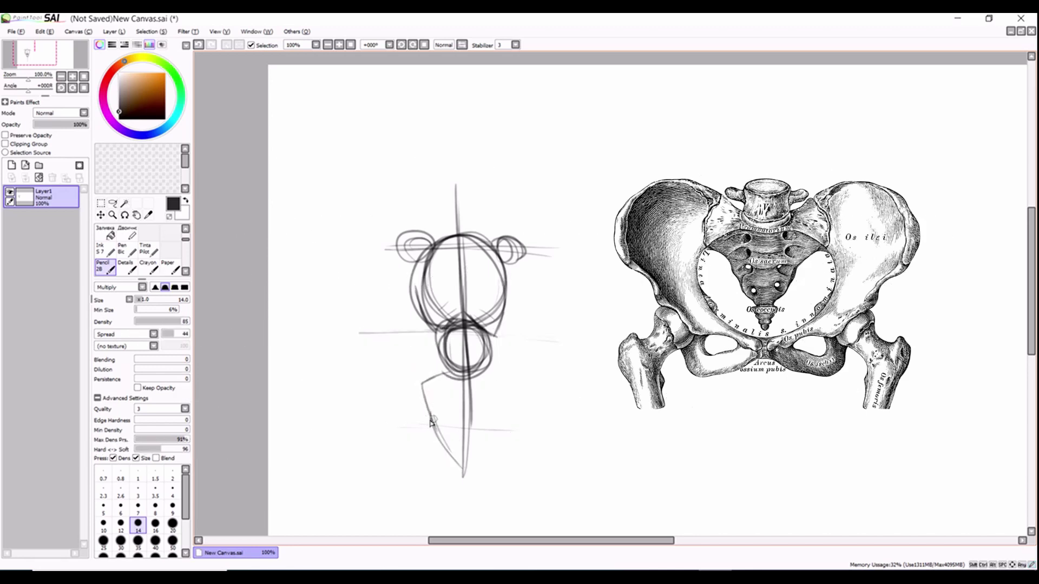
mouse_move(419, 385)
mouse_down()
mouse_move(453, 459)
mouse_move(419, 385)
mouse_move(464, 374)
mouse_move(512, 387)
mouse_move(483, 379)
mouse_move(506, 381)
mouse_move(473, 465)
mouse_up()
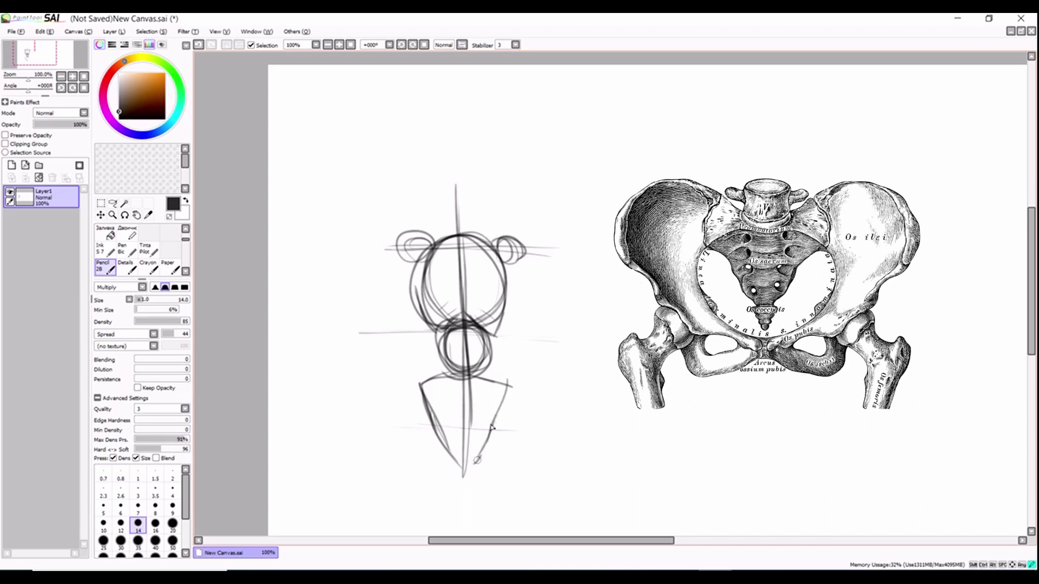
drag(502, 400, 472, 466)
drag(499, 420, 470, 467)
drag(474, 373, 517, 389)
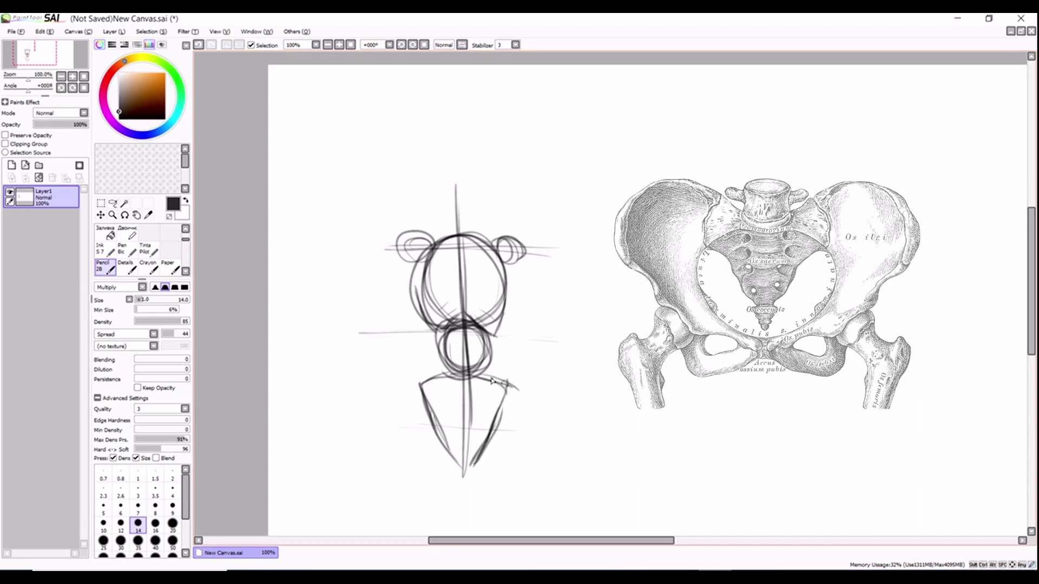
mouse_move(471, 464)
mouse_down()
mouse_move(483, 381)
mouse_move(400, 411)
mouse_move(397, 387)
mouse_move(404, 437)
mouse_move(407, 379)
mouse_up()
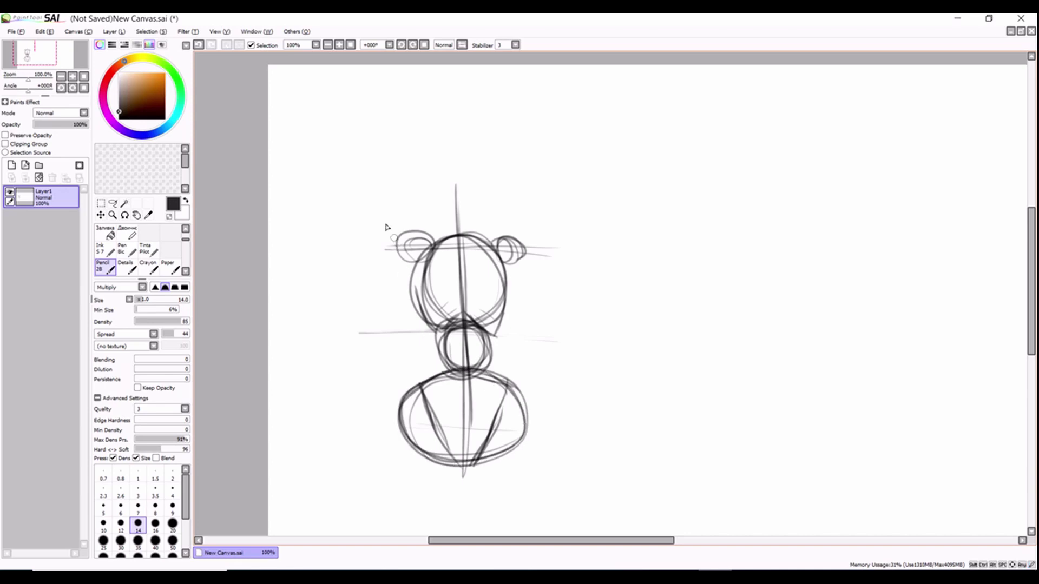
Sketch light vertical guides along both sides of the torso and mark a dark dot on the spine low in the waist circle
drag(387, 250, 392, 403)
drag(525, 230, 528, 292)
drag(529, 351, 531, 452)
scroll(513, 383, down, 2)
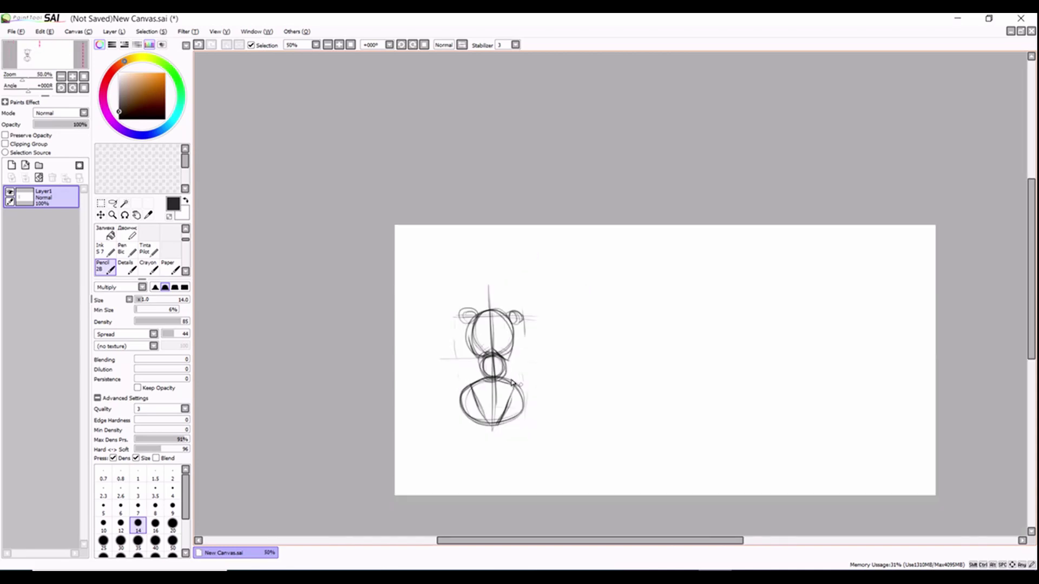
scroll(482, 365, up, 5)
drag(476, 362, 477, 359)
scroll(441, 384, down, 2)
scroll(418, 409, up, 1)
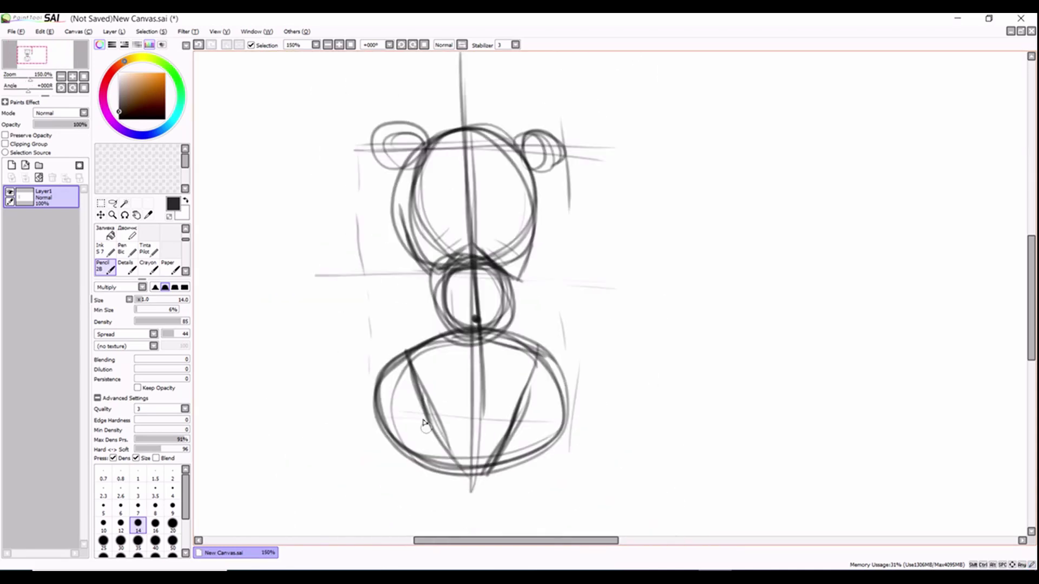
Sketch a hip circle on each side of the pelvis with a slanted line and a joint dot
mouse_move(401, 425)
mouse_down()
mouse_move(405, 377)
mouse_move(380, 454)
mouse_move(448, 405)
mouse_move(372, 435)
mouse_move(454, 433)
mouse_move(380, 407)
mouse_move(427, 415)
mouse_move(387, 431)
mouse_up()
mouse_move(527, 429)
mouse_down()
mouse_move(530, 385)
mouse_move(521, 453)
mouse_move(572, 395)
mouse_move(510, 435)
mouse_move(579, 442)
mouse_move(511, 380)
mouse_move(534, 462)
mouse_move(527, 420)
mouse_move(512, 403)
mouse_move(556, 401)
mouse_up()
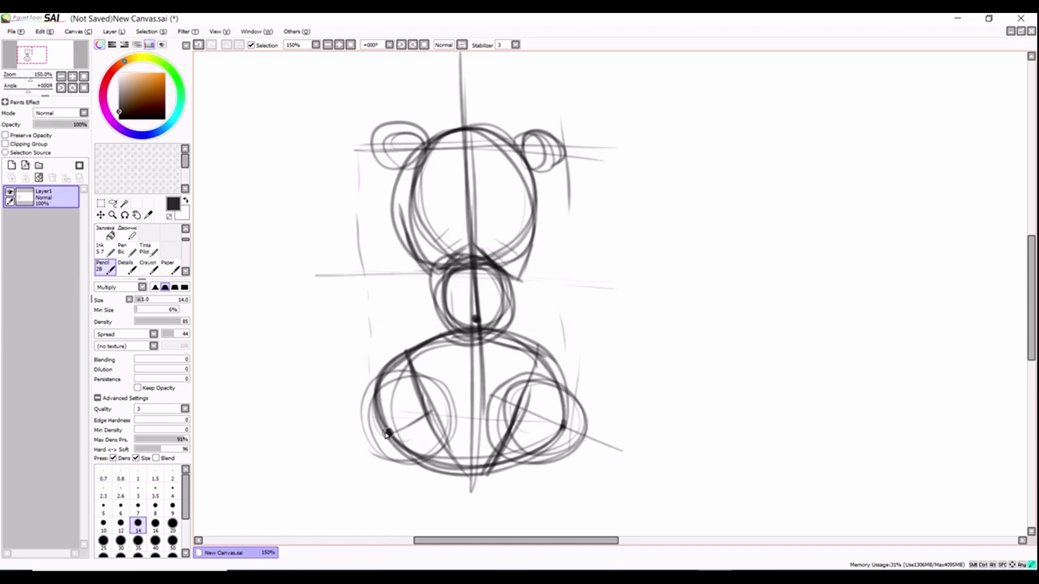
Sketch a simple thigh line running down from each hip circle
scroll(385, 430, down, 2)
scroll(470, 420, up, 1)
click(35, 69)
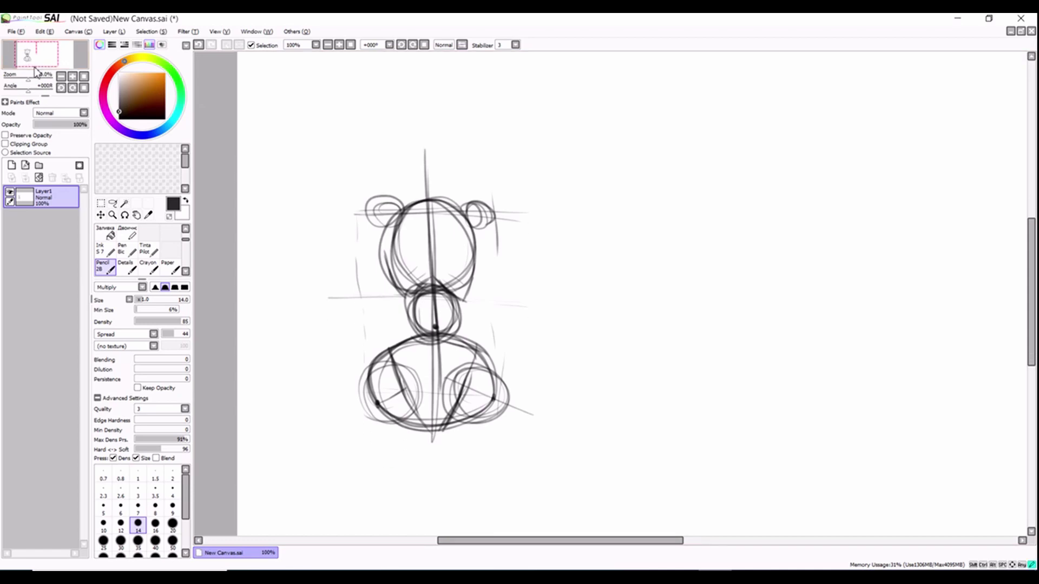
scroll(493, 406, down, 2)
scroll(488, 401, up, 2)
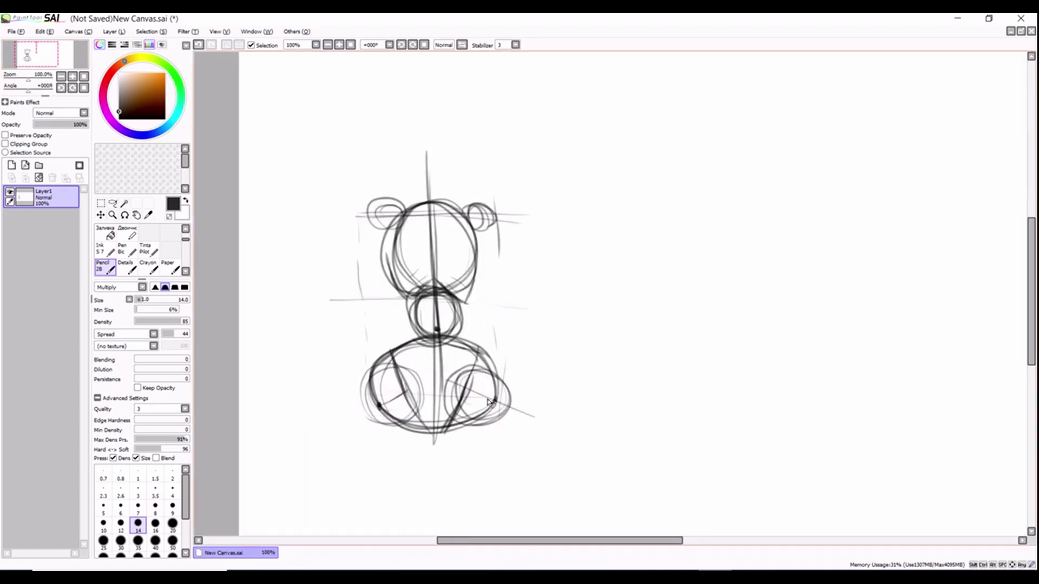
drag(489, 397, 493, 495)
drag(492, 422, 495, 520)
scroll(382, 419, down, 1)
drag(380, 424, 370, 494)
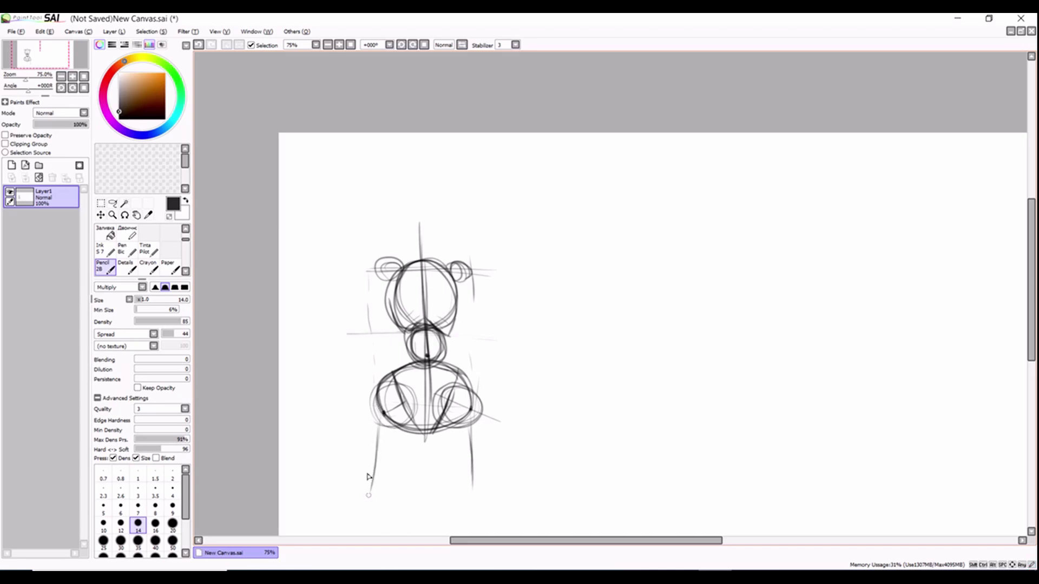
Sketch a small knee circle at the lower end of each thigh line
scroll(470, 484, down, 2)
scroll(469, 480, up, 2)
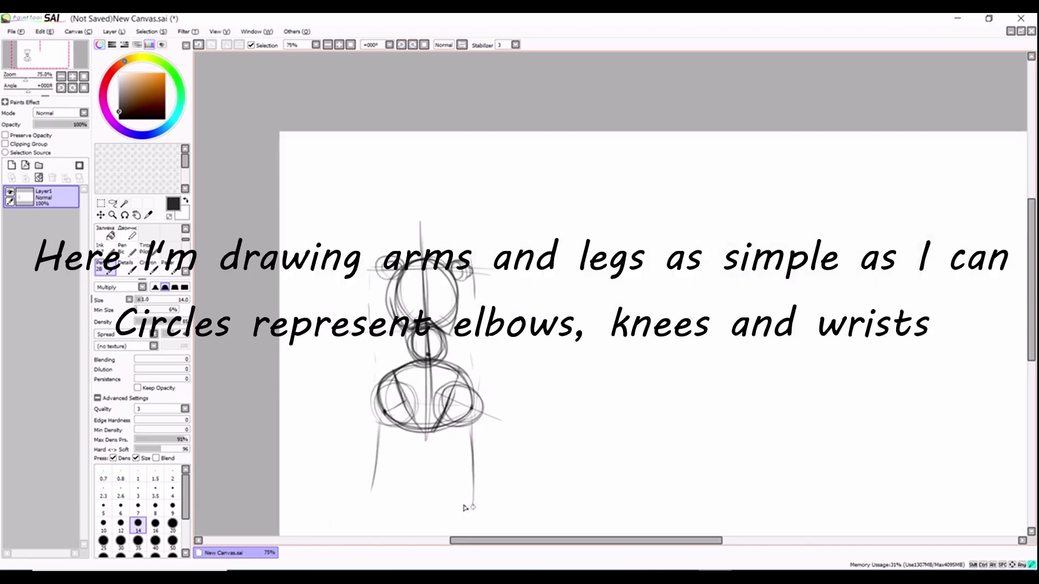
mouse_move(473, 508)
mouse_down()
mouse_move(465, 494)
mouse_move(470, 505)
mouse_up()
mouse_move(368, 491)
mouse_down()
mouse_move(362, 482)
mouse_move(373, 490)
mouse_up()
Sketch both arms as simple lines from the shoulder circles, with small circles for the elbows and wrists
scroll(382, 354, up, 1)
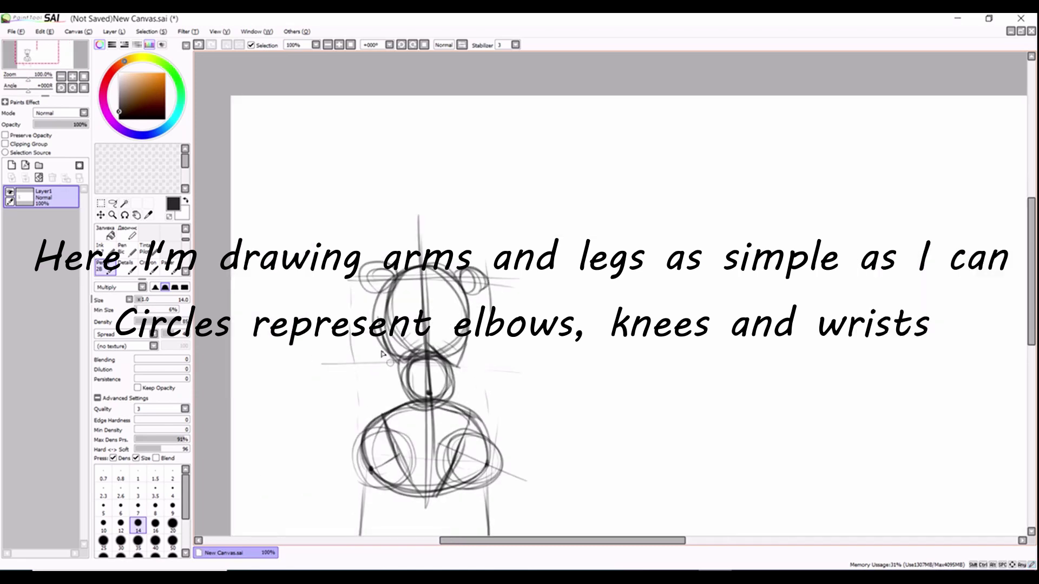
mouse_move(369, 280)
mouse_down()
mouse_move(346, 393)
mouse_move(340, 379)
mouse_move(271, 459)
mouse_up()
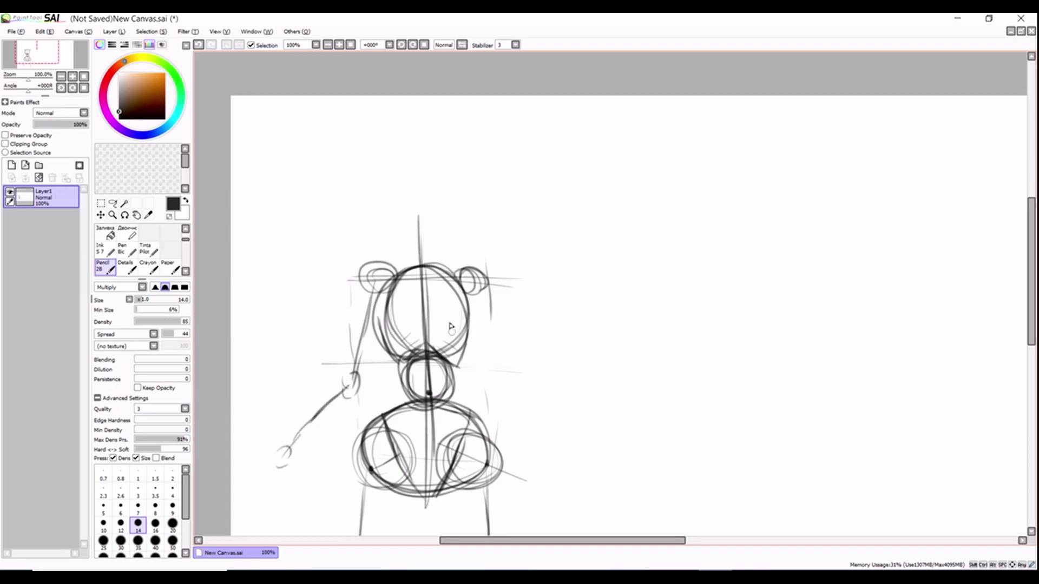
drag(463, 280, 512, 357)
mouse_move(475, 300)
mouse_down()
mouse_move(533, 380)
mouse_move(474, 425)
mouse_move(472, 446)
mouse_move(489, 430)
mouse_up()
Sketch the head as a circle above the top end of the spine line, reinforcing its outline with repeated strokes
scroll(464, 430, down, 5)
scroll(454, 333, up, 8)
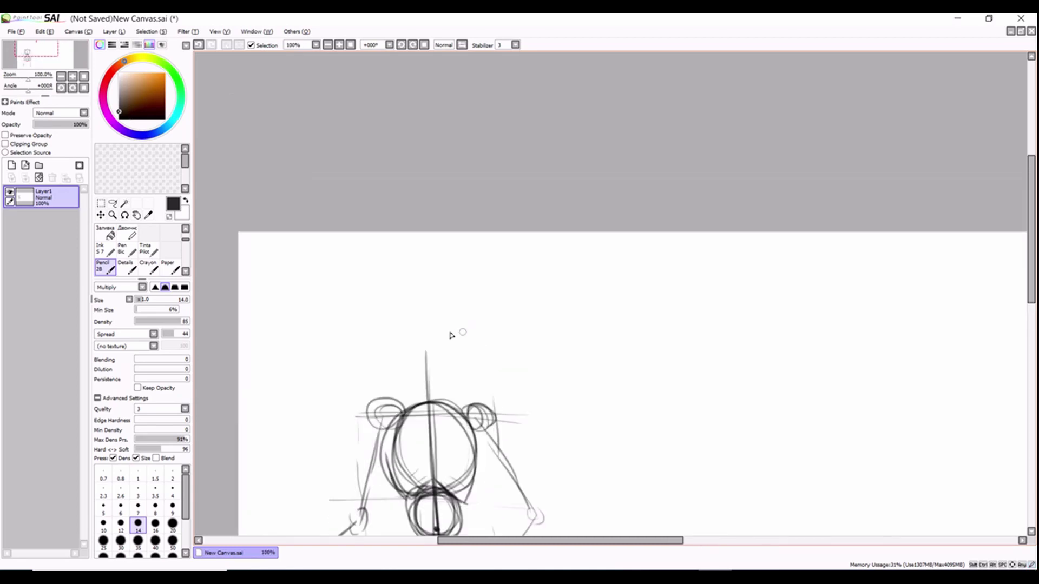
mouse_move(411, 251)
mouse_down()
mouse_move(465, 282)
mouse_move(476, 325)
mouse_up()
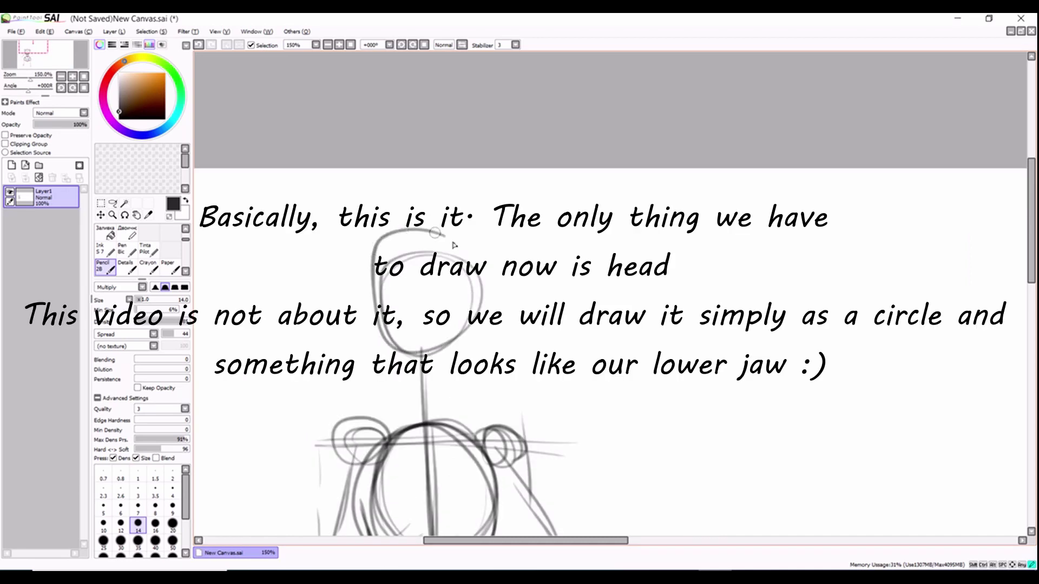
drag(378, 233, 422, 346)
mouse_move(466, 238)
mouse_down()
mouse_move(401, 220)
mouse_move(368, 255)
mouse_move(466, 335)
mouse_up()
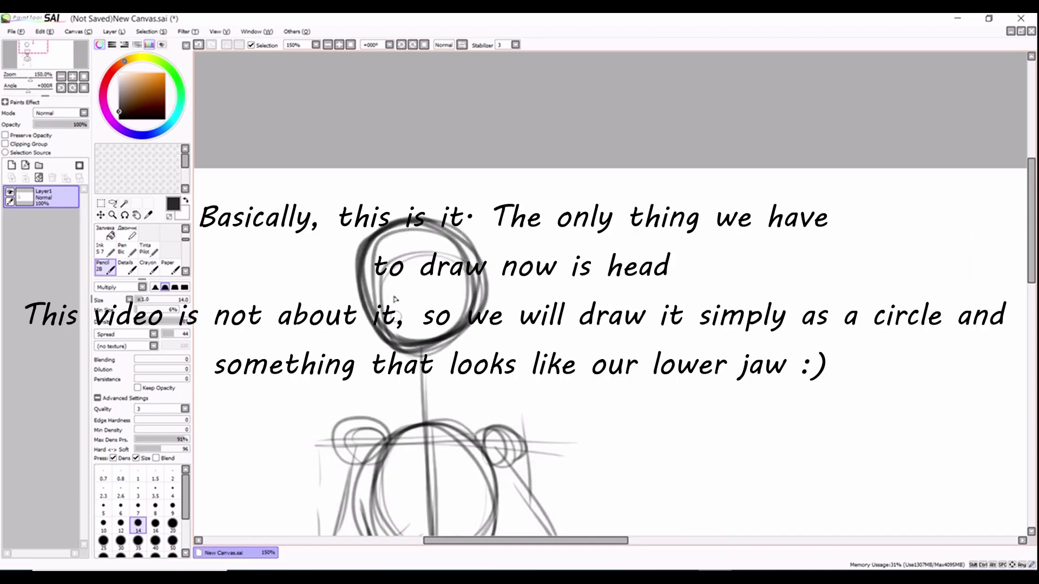
Sketch the lower jaw beneath the head circle, with both sides tapering to a chin on the centre line
scroll(443, 303, down, 3)
scroll(418, 232, up, 3)
mouse_move(422, 217)
mouse_down()
mouse_move(425, 373)
mouse_move(394, 372)
mouse_move(362, 320)
mouse_up()
scroll(431, 347, up, 2)
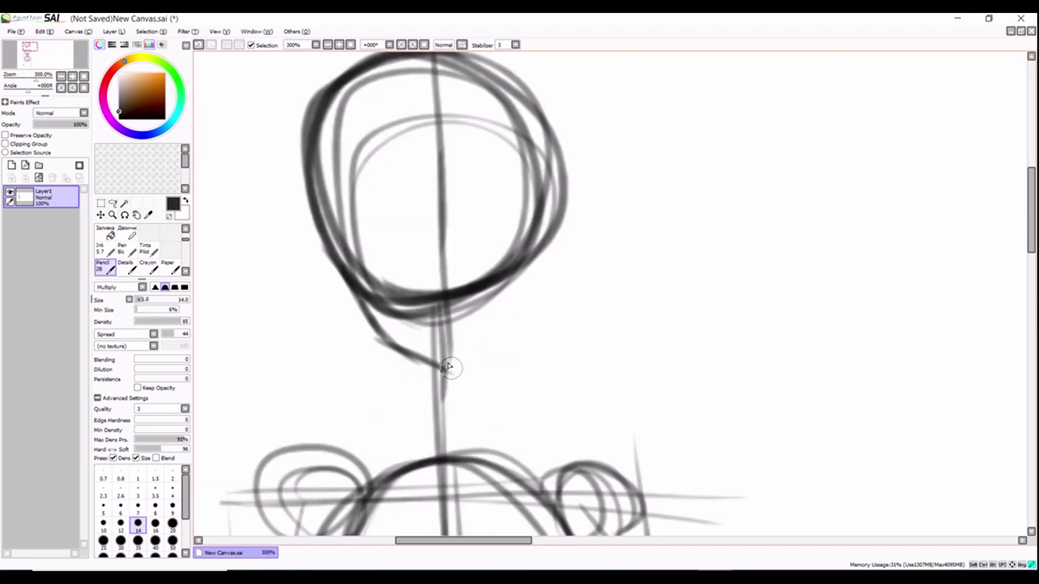
mouse_move(483, 331)
mouse_down()
mouse_move(451, 356)
mouse_move(498, 313)
mouse_move(490, 323)
mouse_move(515, 279)
mouse_move(502, 321)
mouse_move(503, 310)
mouse_move(448, 370)
mouse_move(528, 293)
mouse_move(537, 258)
mouse_move(526, 308)
mouse_move(465, 305)
mouse_move(503, 327)
mouse_move(523, 317)
mouse_move(539, 278)
mouse_move(527, 311)
mouse_move(491, 342)
mouse_move(536, 304)
mouse_up()
scroll(514, 301, down, 2)
scroll(487, 306, up, 2)
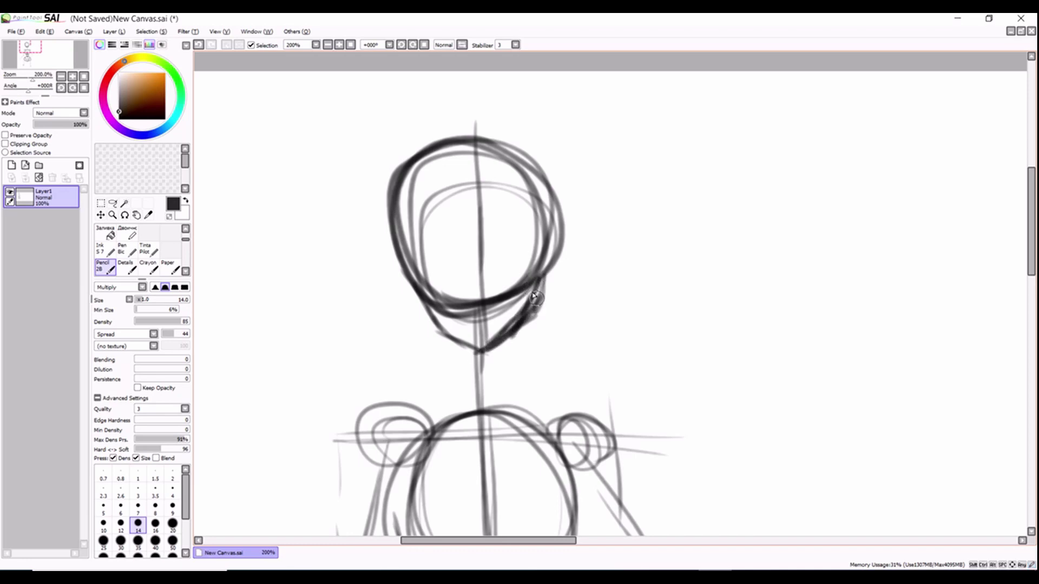
Undo the last strokes on one side of the jaw and redraw that side from the head circle towards the chin
key(ctrl+z)
key(ctrl+z)
key(ctrl+z)
key(ctrl+z)
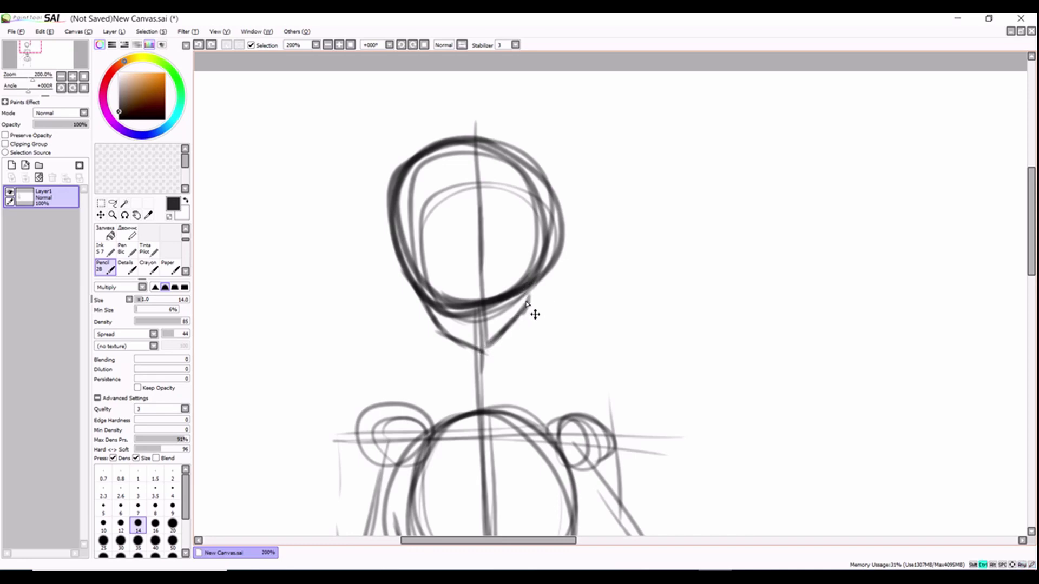
drag(538, 283, 511, 335)
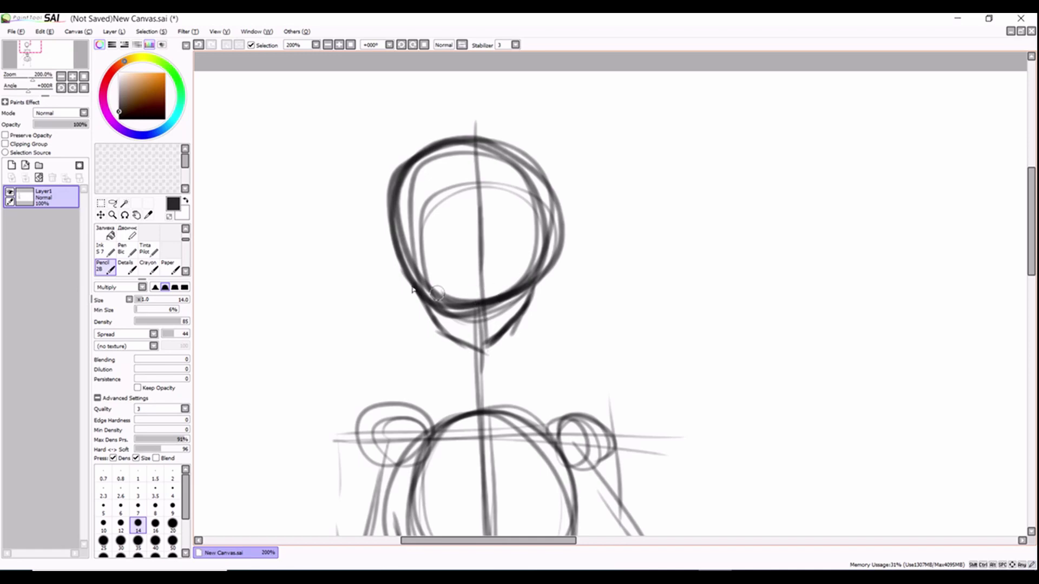
Draw a horizontal guide line across the lower part of the head circle and reinforce the jaw outline
drag(363, 278, 521, 277)
mouse_move(412, 277)
mouse_down()
mouse_move(578, 279)
mouse_move(501, 341)
mouse_move(402, 303)
mouse_move(340, 214)
mouse_move(421, 306)
mouse_up()
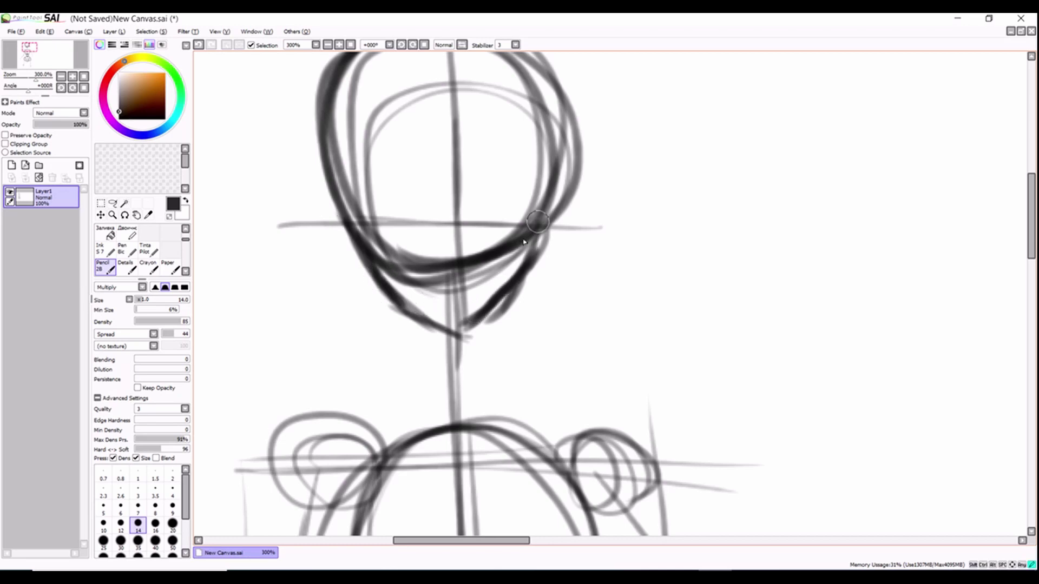
mouse_move(539, 222)
mouse_down()
mouse_move(464, 321)
mouse_move(436, 309)
mouse_up()
Lasso the whole head, move it slightly down towards the rib cage and deselect it
scroll(461, 286, down, 3)
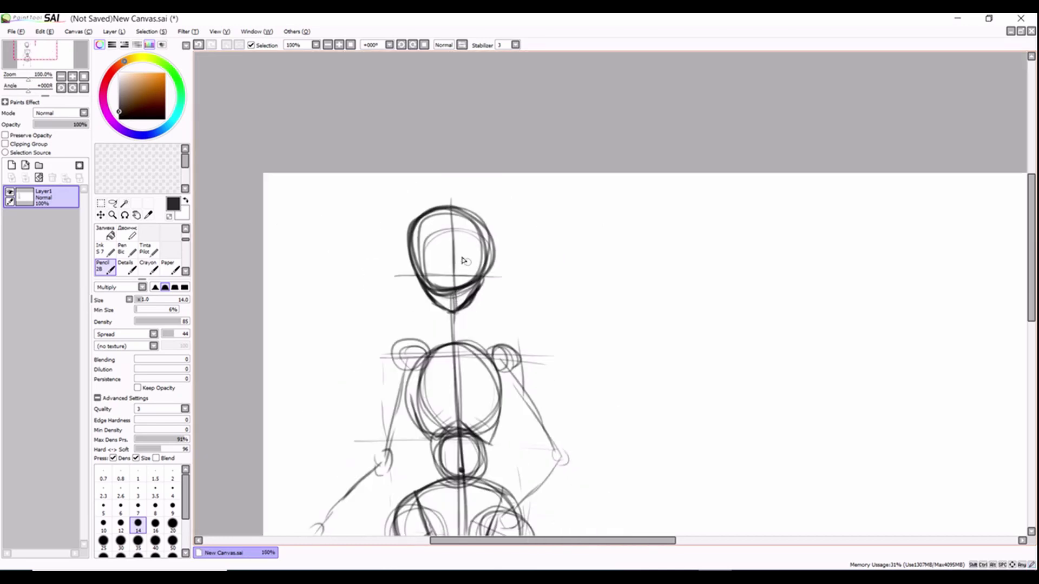
scroll(465, 262, down, 2)
scroll(468, 263, up, 1)
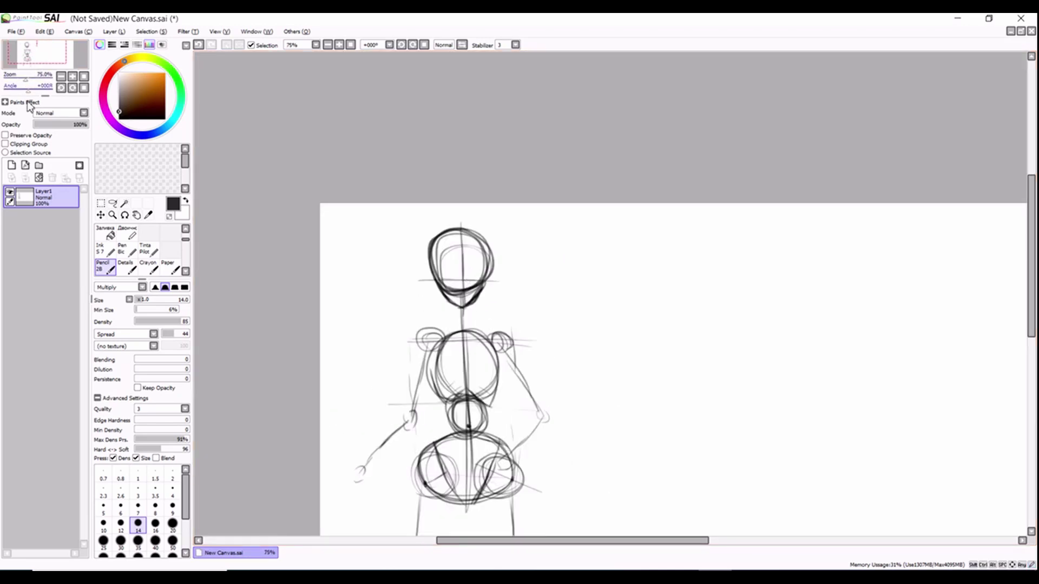
click(112, 203)
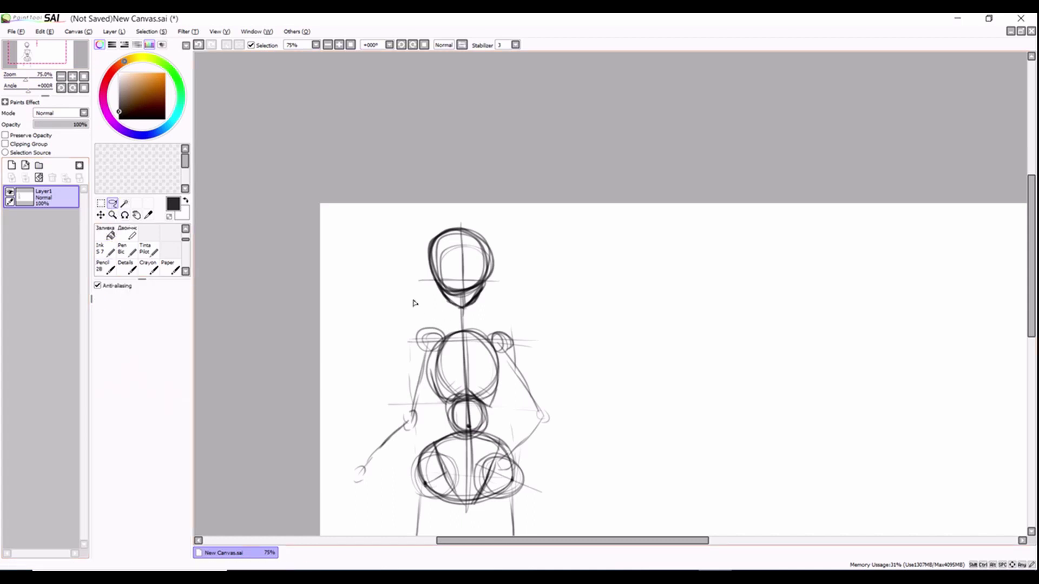
mouse_move(412, 303)
mouse_down()
mouse_move(382, 231)
mouse_move(530, 264)
mouse_move(439, 318)
mouse_up()
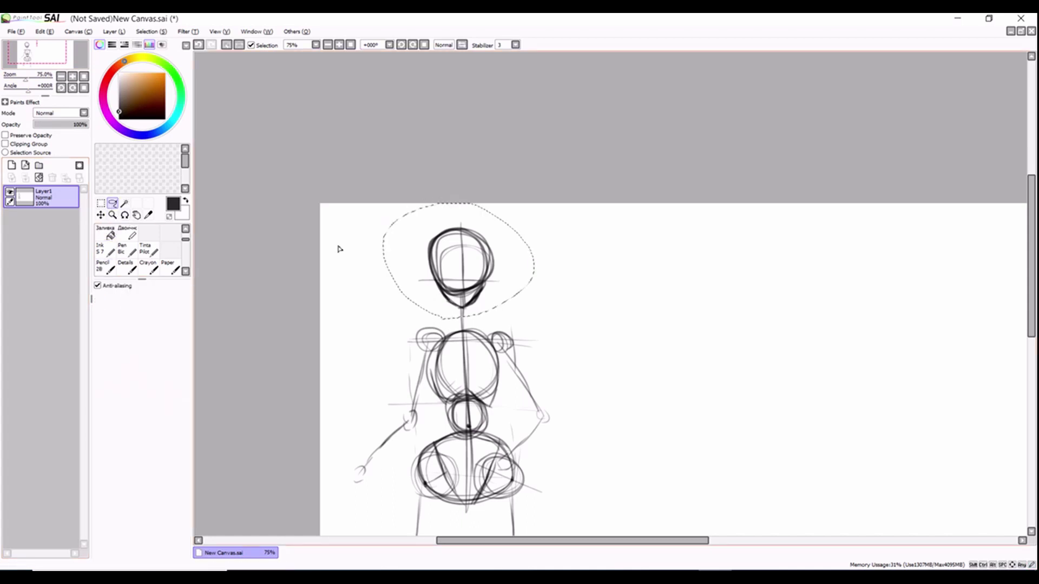
click(101, 214)
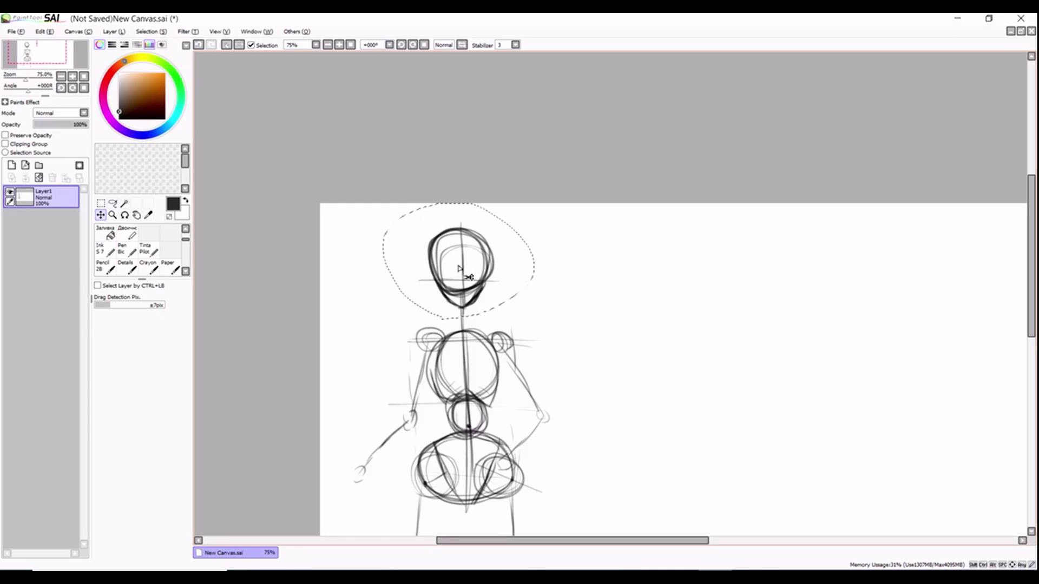
drag(459, 268, 467, 280)
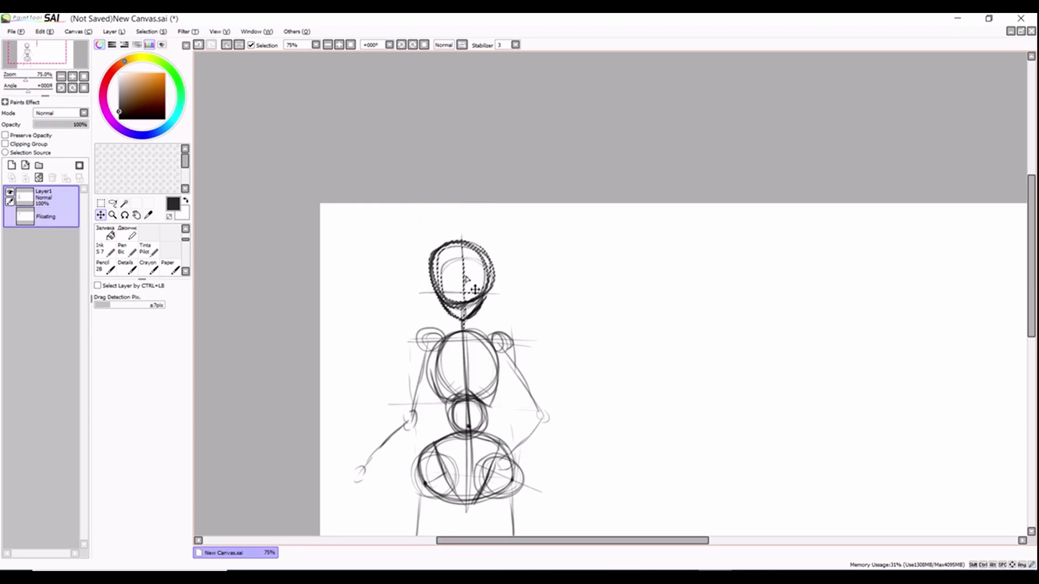
key(ctrl+d)
click(113, 203)
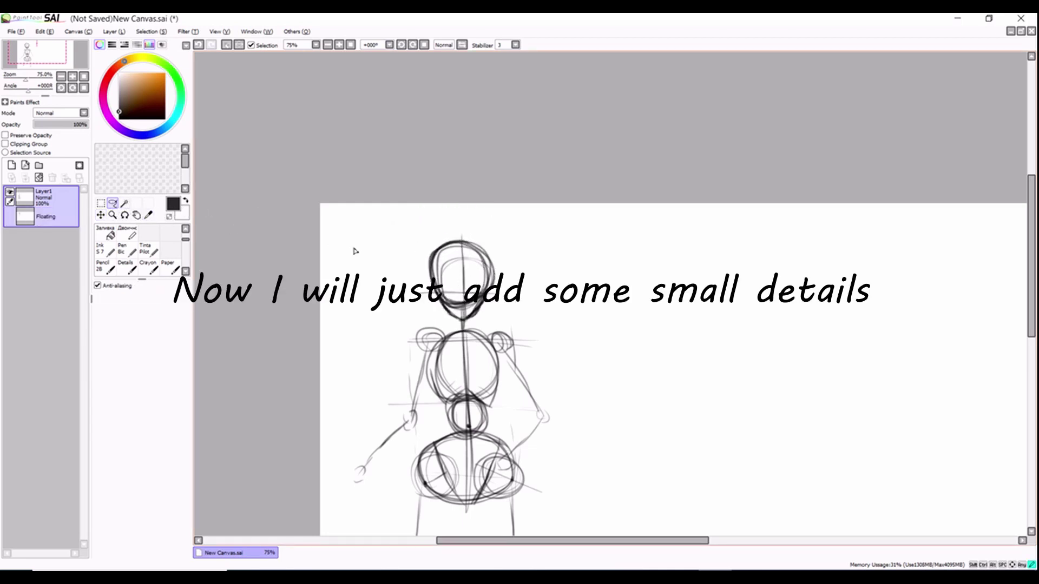
With the Pencil 2B brush, sketch short collarbone lines from the base of the neck towards both shoulder circles
scroll(355, 251, down, 3)
scroll(453, 362, up, 3)
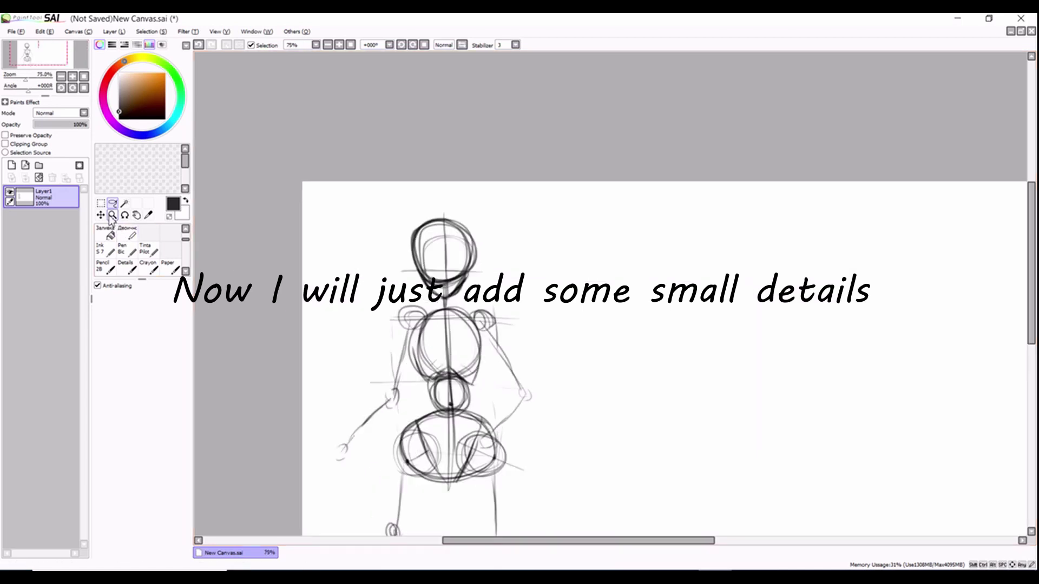
click(105, 266)
scroll(436, 376, down, 2)
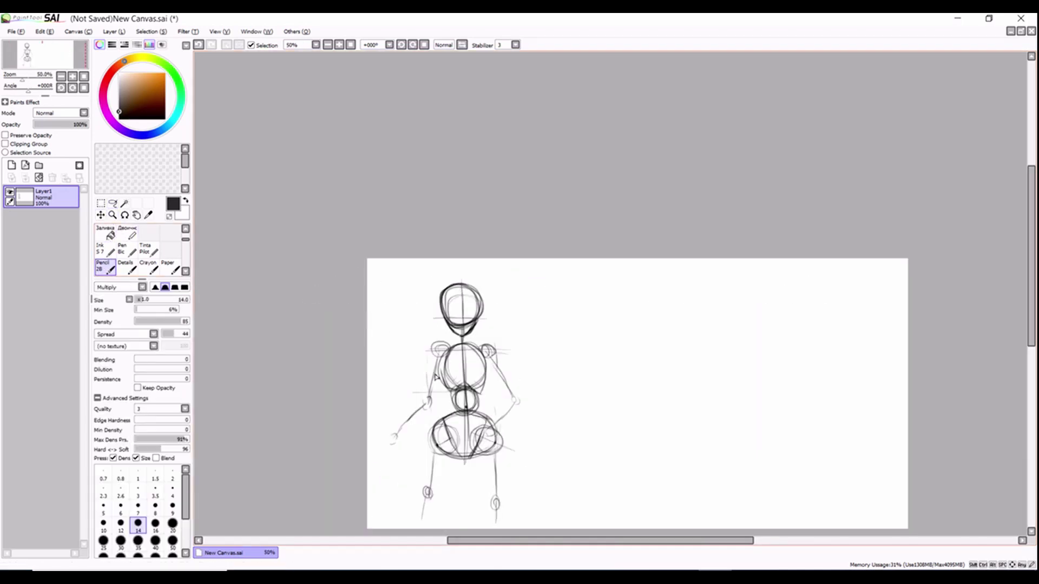
scroll(436, 376, up, 3)
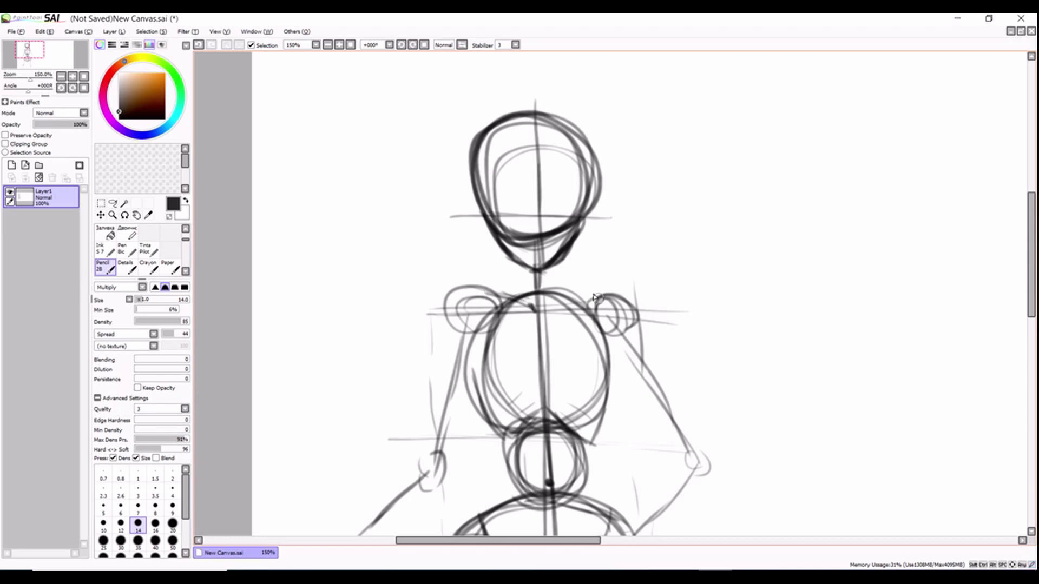
scroll(551, 308, down, 3)
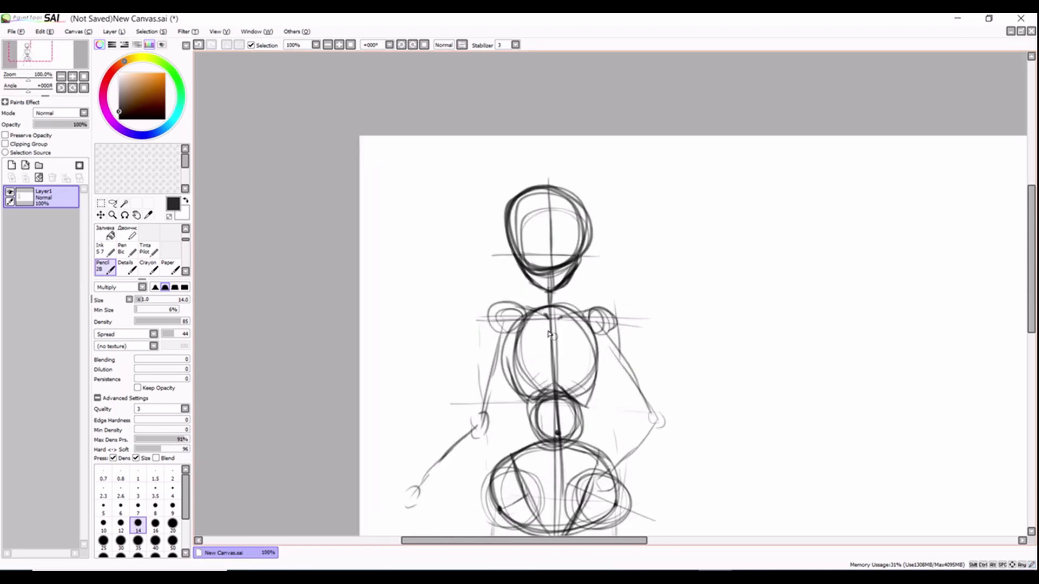
Sketch two light rounded shapes for the breasts inside the rib cage, one on each side of the centre line
scroll(555, 346, up, 4)
scroll(557, 364, down, 1)
mouse_move(529, 338)
mouse_down()
mouse_move(498, 404)
mouse_move(563, 406)
mouse_up()
drag(595, 335, 607, 373)
drag(576, 397, 622, 387)
drag(600, 341, 587, 403)
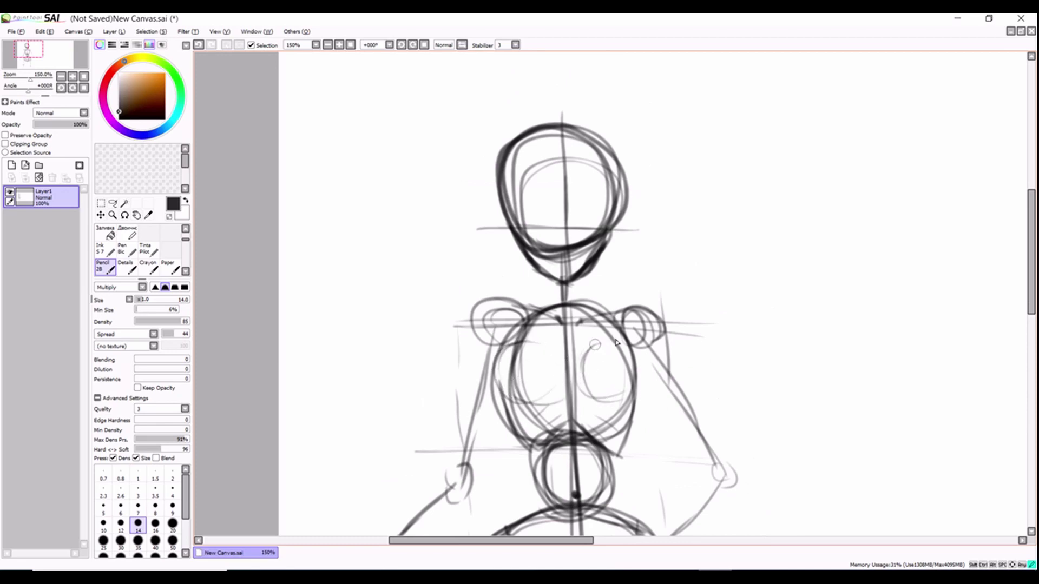
scroll(611, 373, down, 2)
scroll(622, 368, up, 3)
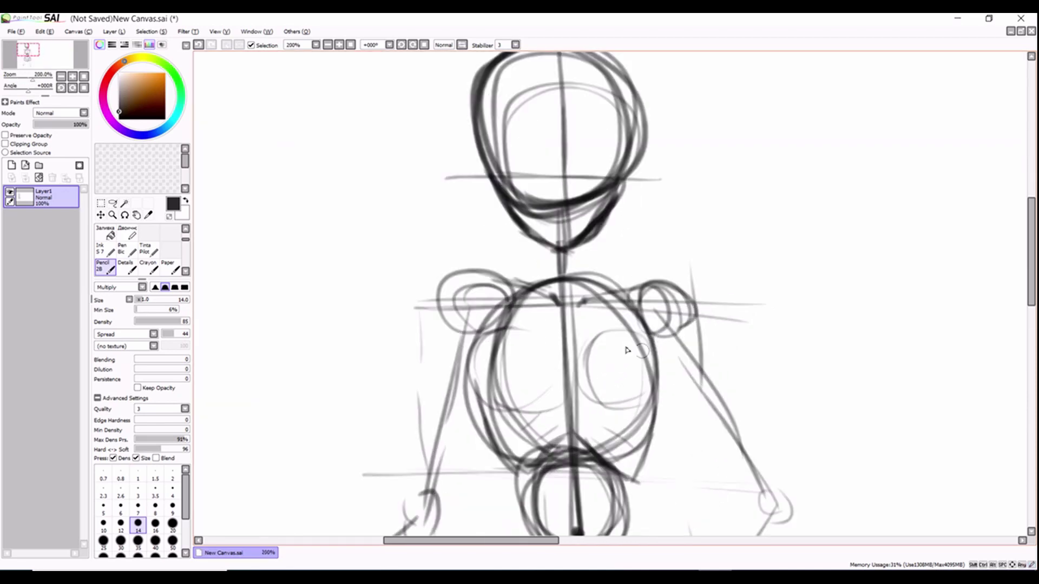
Draw a vertical double-headed arrow beside the figure spanning the head's height and label it 1
scroll(644, 352, down, 4)
scroll(587, 460, up, 2)
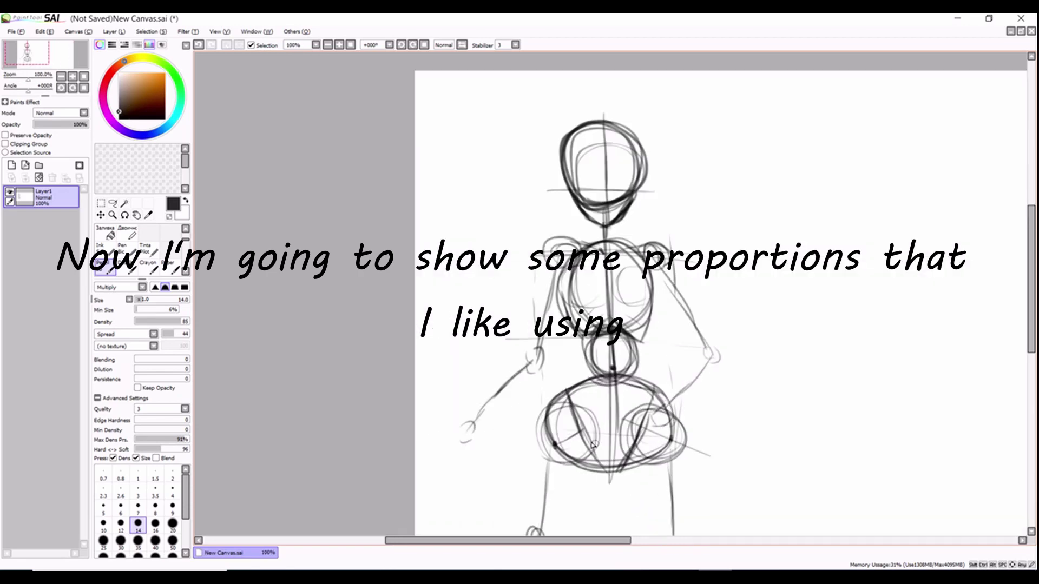
drag(46, 60, 51, 66)
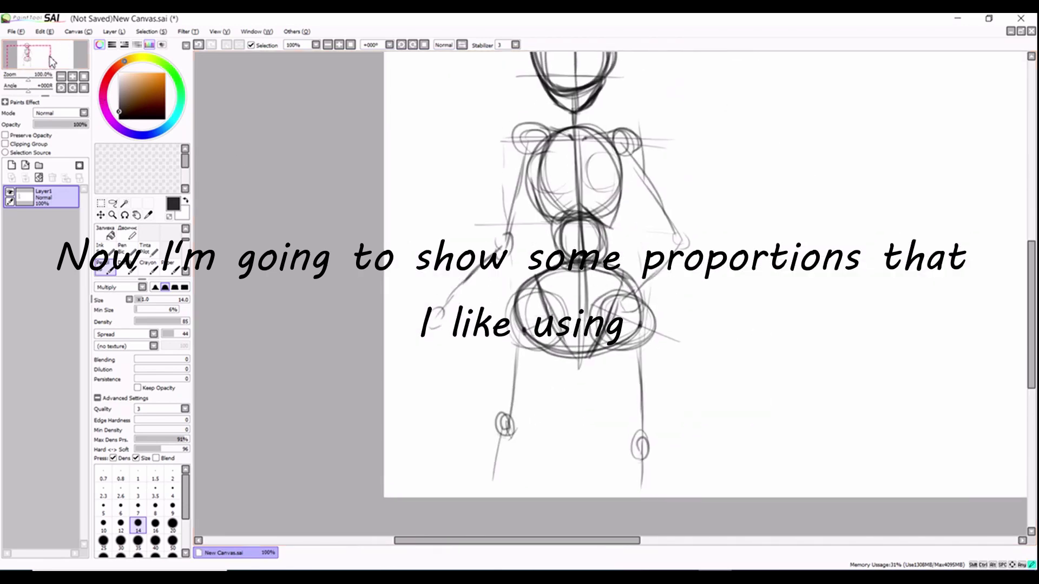
scroll(411, 271, down, 2)
drag(411, 271, 527, 413)
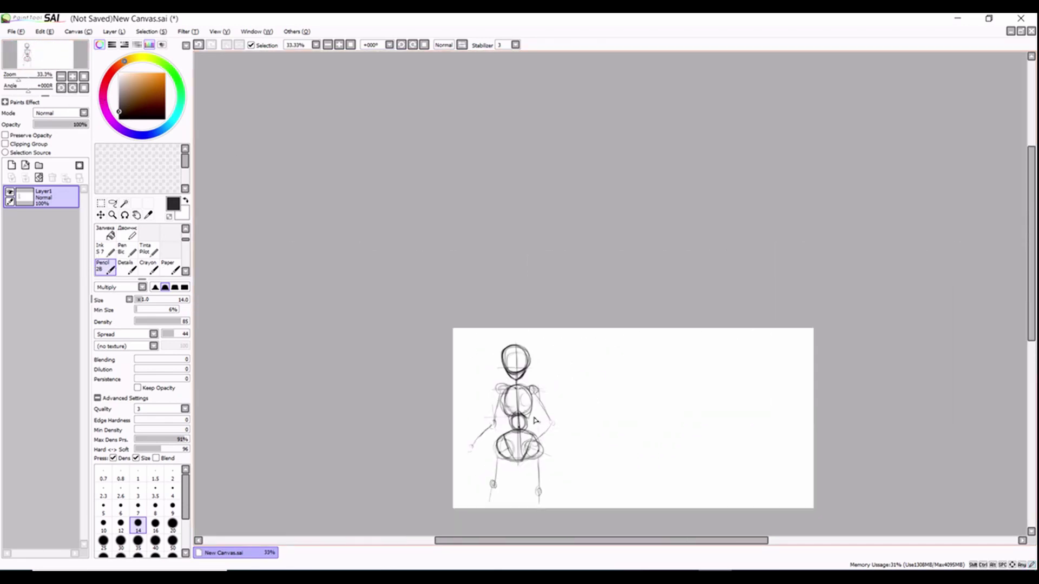
scroll(528, 412, up, 2)
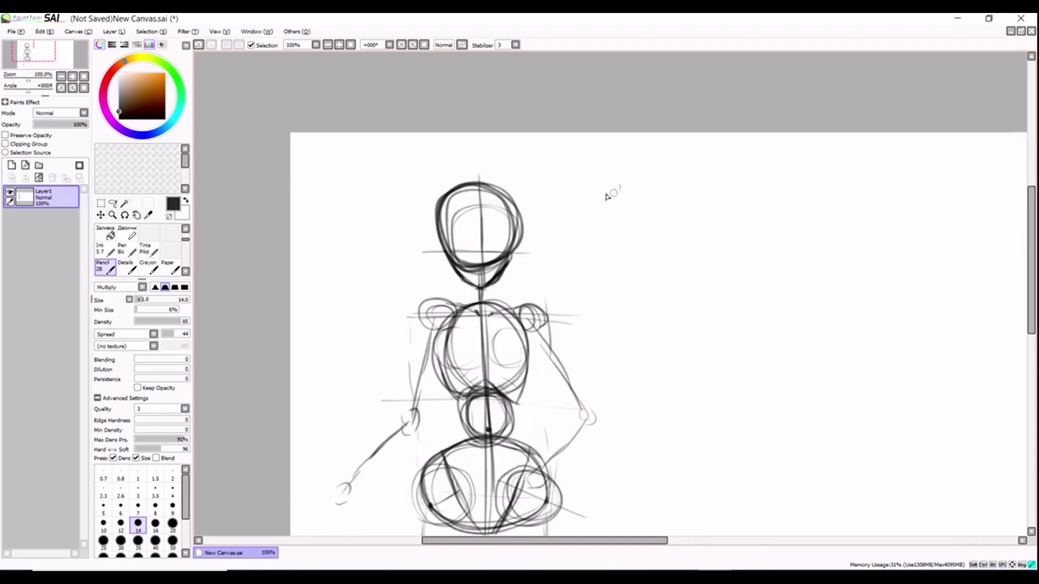
mouse_move(619, 183)
mouse_down()
mouse_move(622, 278)
mouse_move(632, 272)
mouse_up()
Draw a vertical double-headed arrow beside the rib cage spanning its height and label it ~1
scroll(642, 272, down, 2)
scroll(626, 324, up, 2)
mouse_move(636, 317)
mouse_down()
mouse_move(626, 308)
mouse_move(623, 392)
mouse_move(631, 380)
mouse_up()
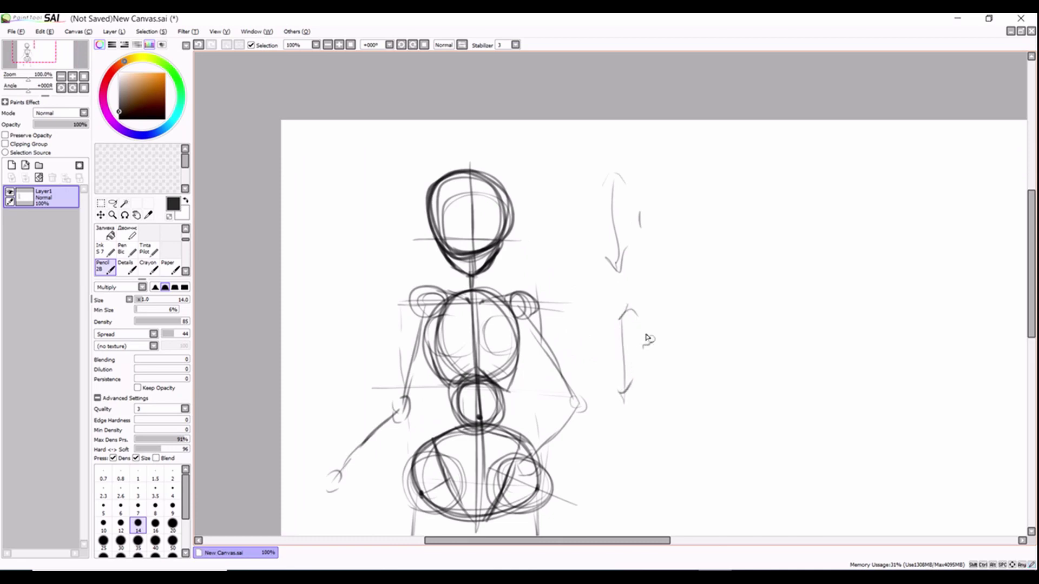
scroll(633, 421, down, 2)
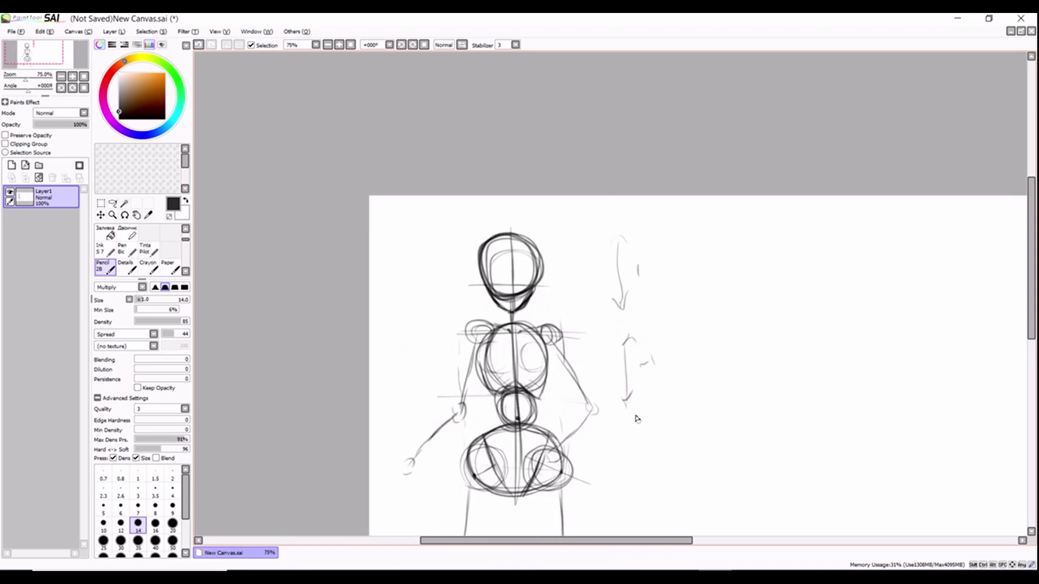
scroll(631, 417, up, 2)
Draw a vertical arrow beside the pelvis spanning its height and label it ~1
drag(85, 42, 81, 49)
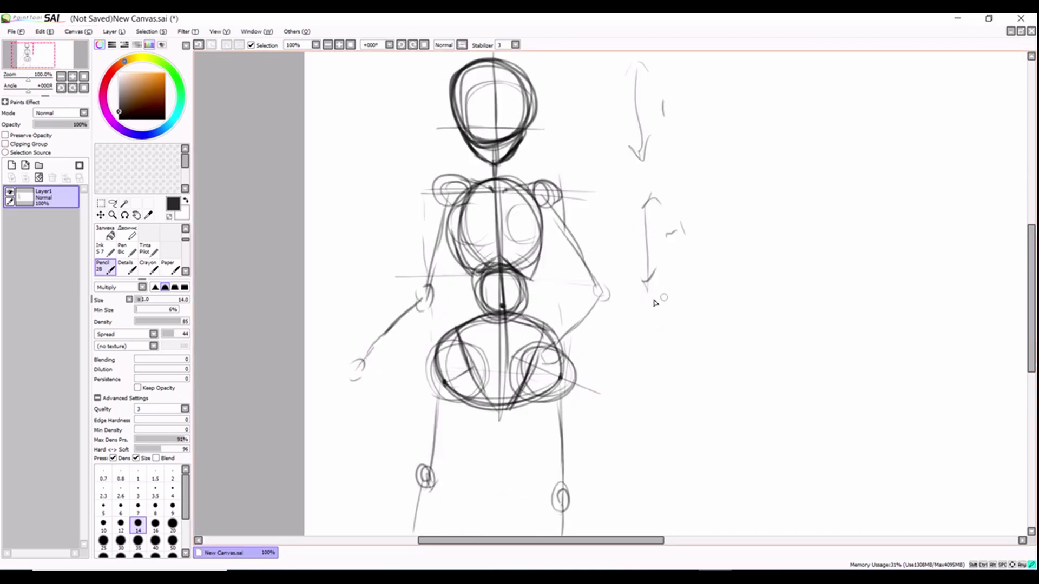
mouse_move(651, 312)
mouse_down()
mouse_move(665, 305)
mouse_move(658, 357)
mouse_move(670, 375)
mouse_move(700, 353)
mouse_up()
scroll(655, 327, down, 2)
scroll(655, 328, up, 2)
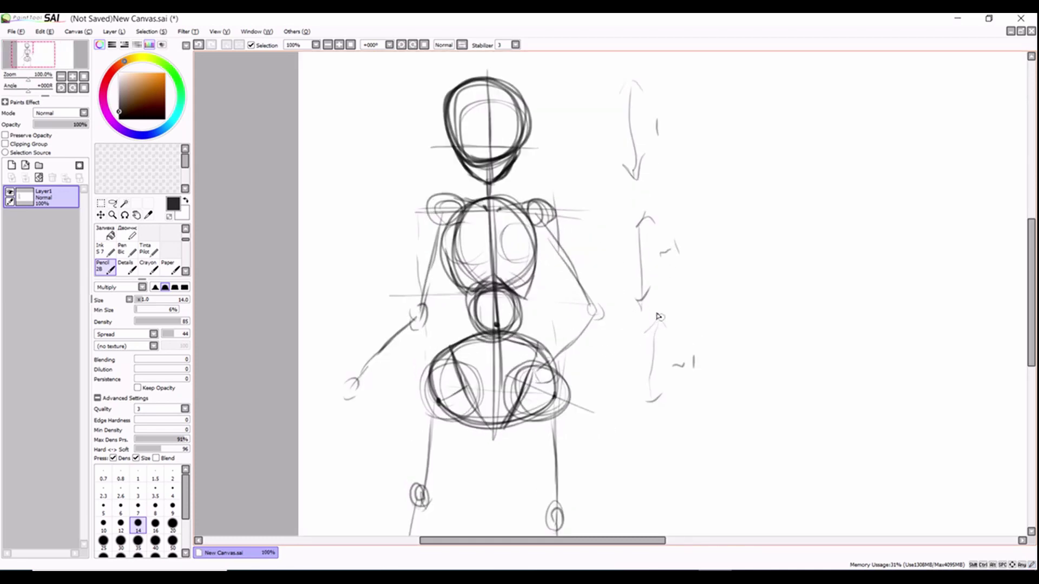
Draw light horizontal guide lines from the proportion arrows across the body at the shoulders, rib cage bottom, waist and pelvis bottom
drag(658, 317, 434, 318)
drag(653, 404, 374, 418)
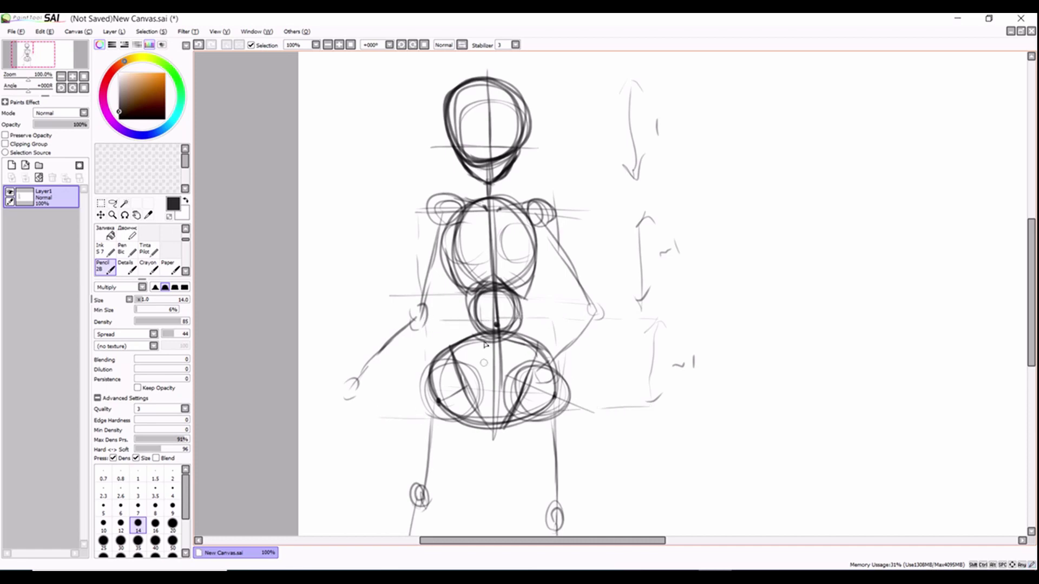
drag(645, 302, 458, 303)
drag(564, 210, 427, 213)
Draw a long vertical double-headed arrow spanning the torso from shoulders to pelvis bottom and label it ~2,5
scroll(673, 227, down, 1)
scroll(672, 228, up, 1)
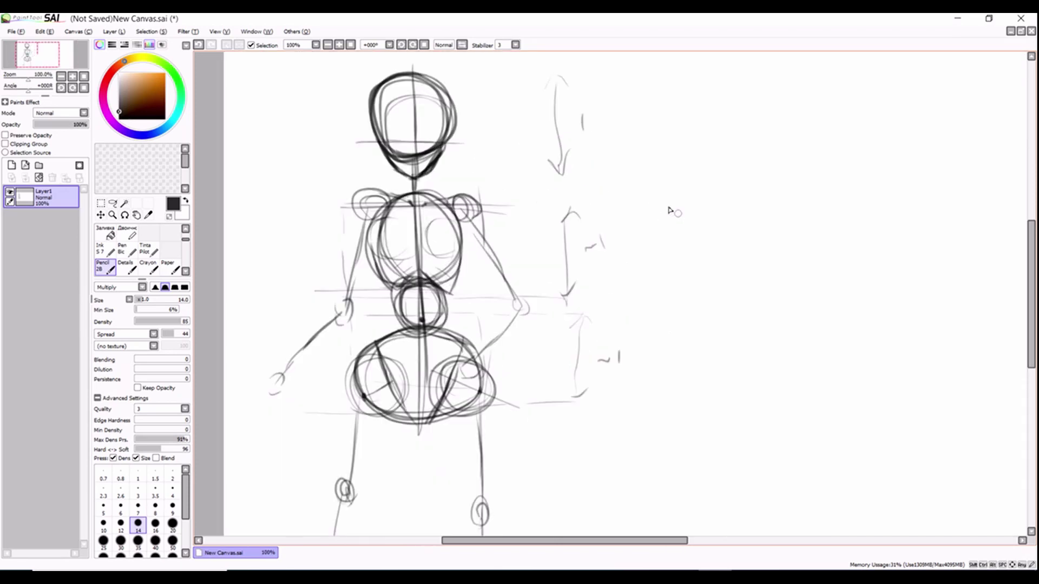
mouse_move(685, 200)
mouse_down()
mouse_move(672, 218)
mouse_move(699, 216)
mouse_move(688, 248)
mouse_move(690, 422)
mouse_up()
drag(677, 396, 689, 421)
mouse_move(712, 321)
mouse_down()
mouse_move(727, 303)
mouse_move(750, 318)
mouse_up()
scroll(651, 362, down, 2)
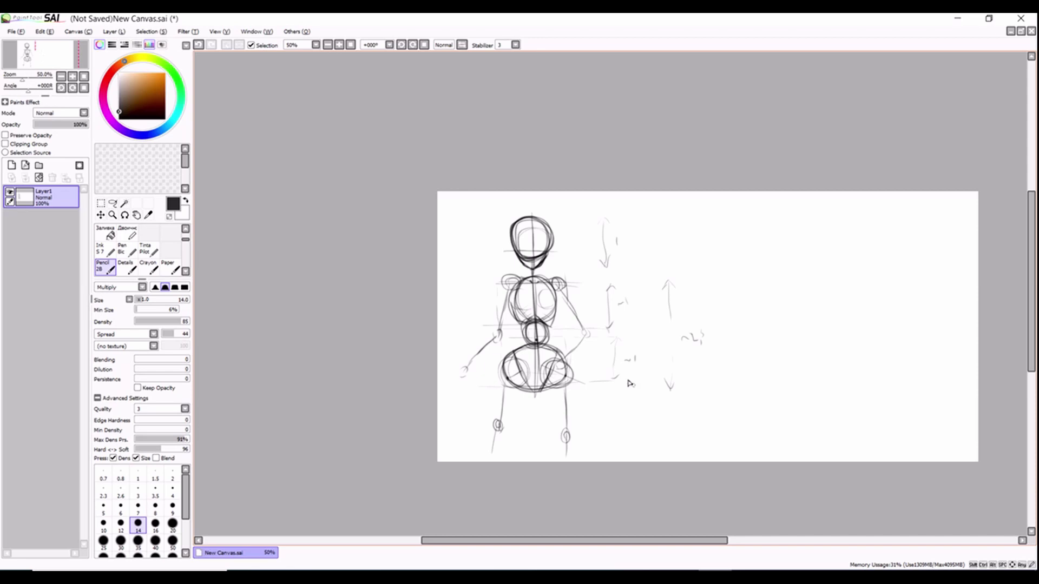
Draw a slanted double-headed arrow along the upper arm from shoulder to elbow and label it ~1,5
drag(43, 62, 56, 62)
scroll(428, 381, down, 1)
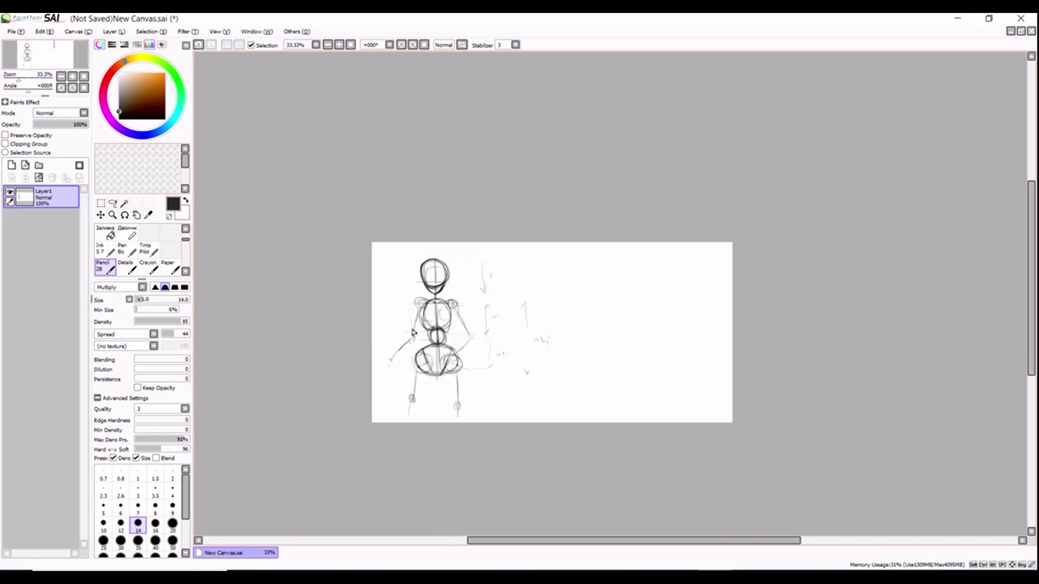
scroll(399, 294, up, 3)
mouse_move(400, 285)
mouse_down()
mouse_move(359, 372)
mouse_move(354, 356)
mouse_move(373, 366)
mouse_up()
mouse_move(338, 321)
mouse_down()
mouse_move(329, 328)
mouse_move(358, 318)
mouse_up()
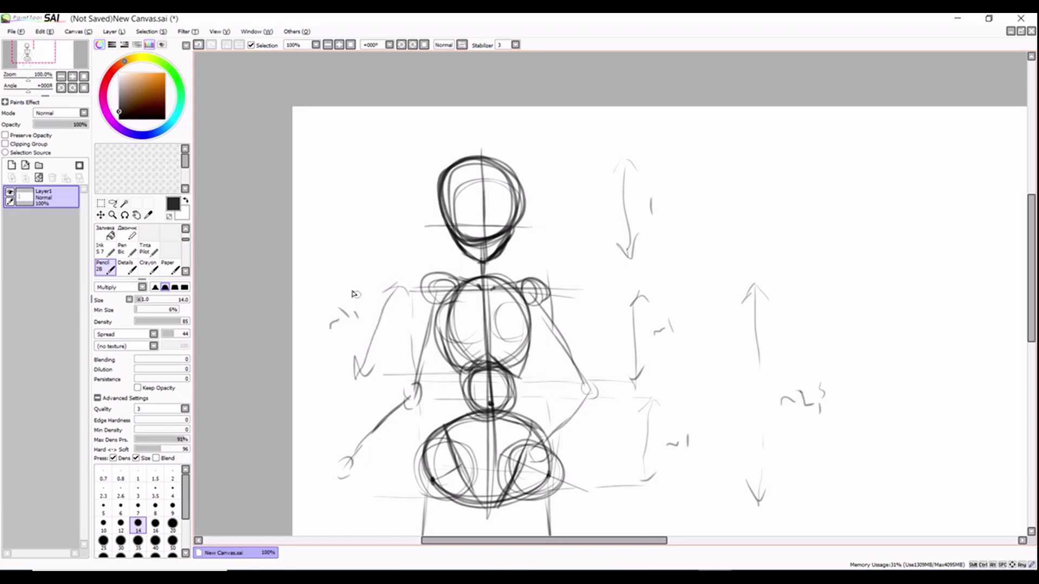
drag(352, 296, 355, 305)
Draw a slanted double-headed arrow along the forearm from elbow to wrist and write an approximate proportion label beside it
drag(357, 488, 420, 424)
drag(377, 482, 388, 474)
scroll(397, 457, down, 3)
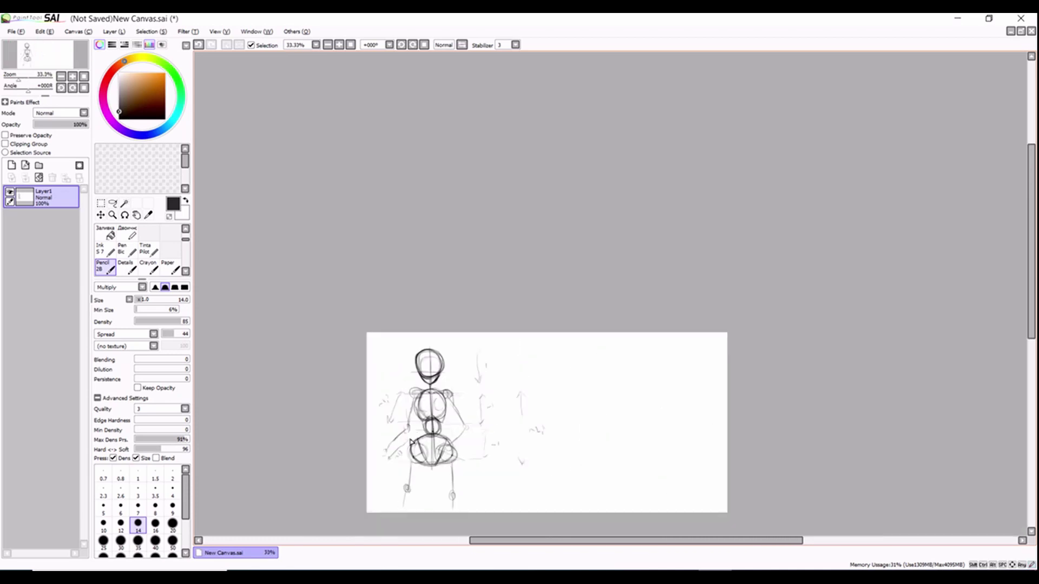
Draw a double-headed arrow beside the thigh from the hip down to the knee and label it ~1
scroll(433, 438, up, 1)
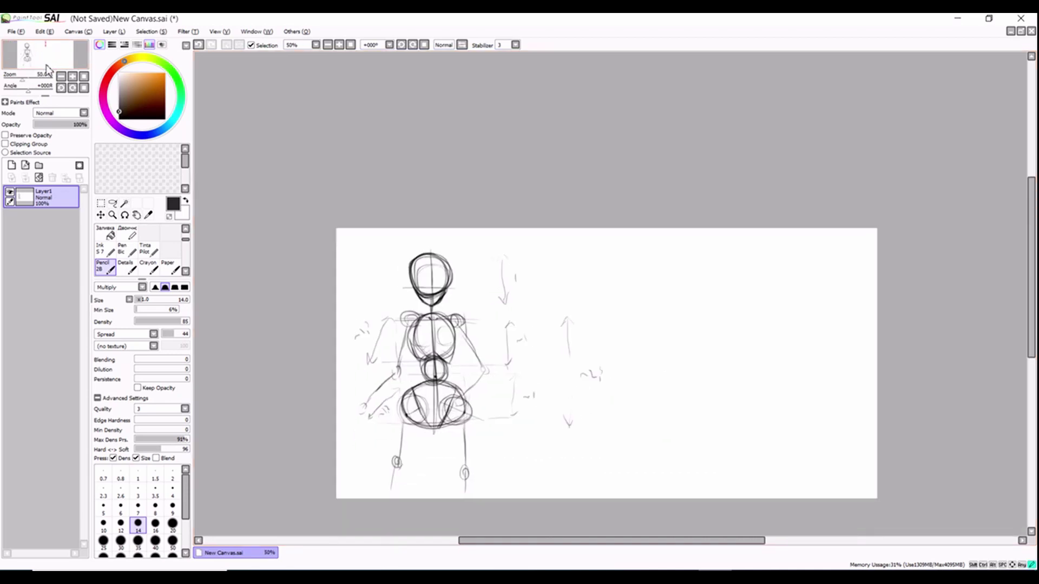
scroll(431, 362, up, 2)
mouse_move(436, 372)
mouse_down()
mouse_move(447, 372)
mouse_move(452, 476)
mouse_move(458, 463)
mouse_up()
mouse_move(467, 422)
mouse_down()
mouse_move(484, 415)
mouse_move(489, 425)
mouse_up()
scroll(485, 416, down, 2)
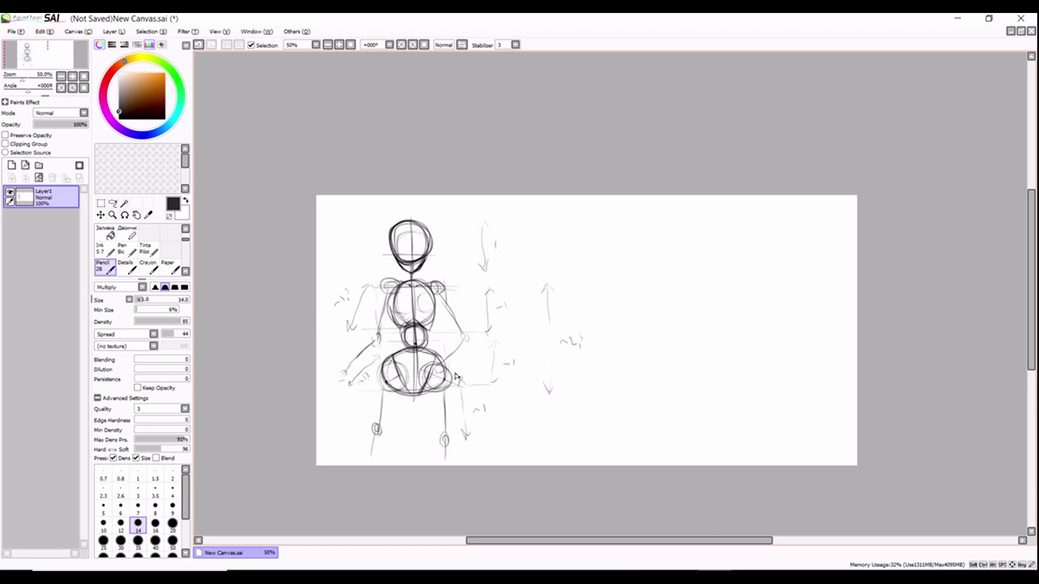
Scribble over the end of the forearm's handwritten proportion label
scroll(426, 348, down, 1)
scroll(426, 348, up, 4)
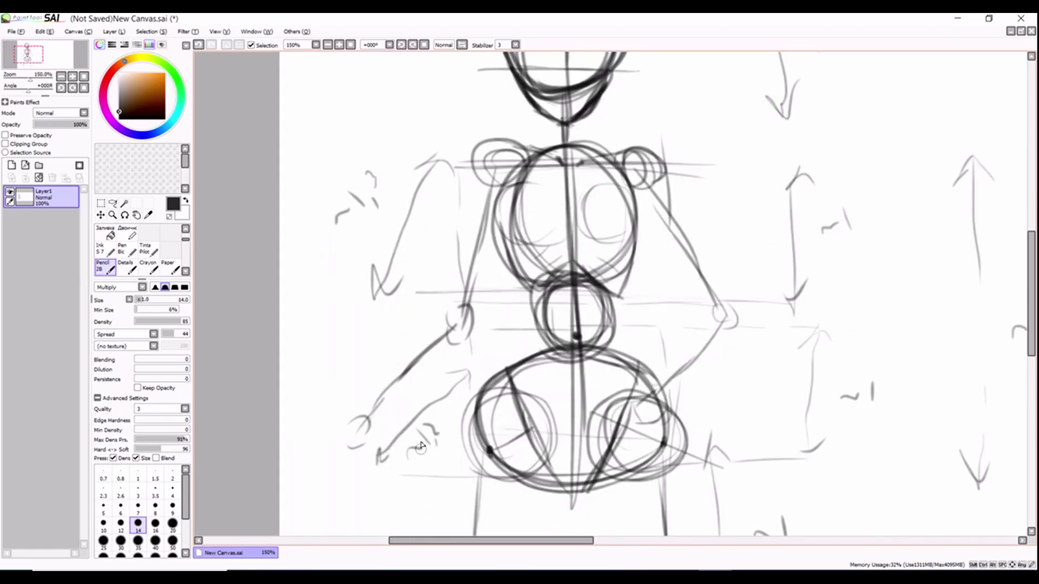
scroll(406, 216, down, 2)
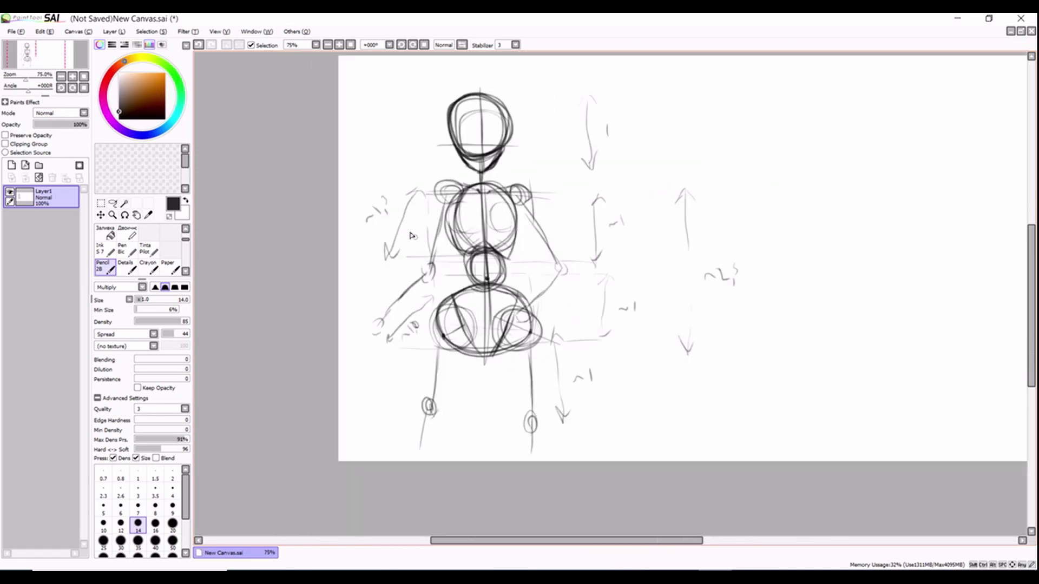
scroll(538, 381, down, 1)
scroll(542, 373, up, 1)
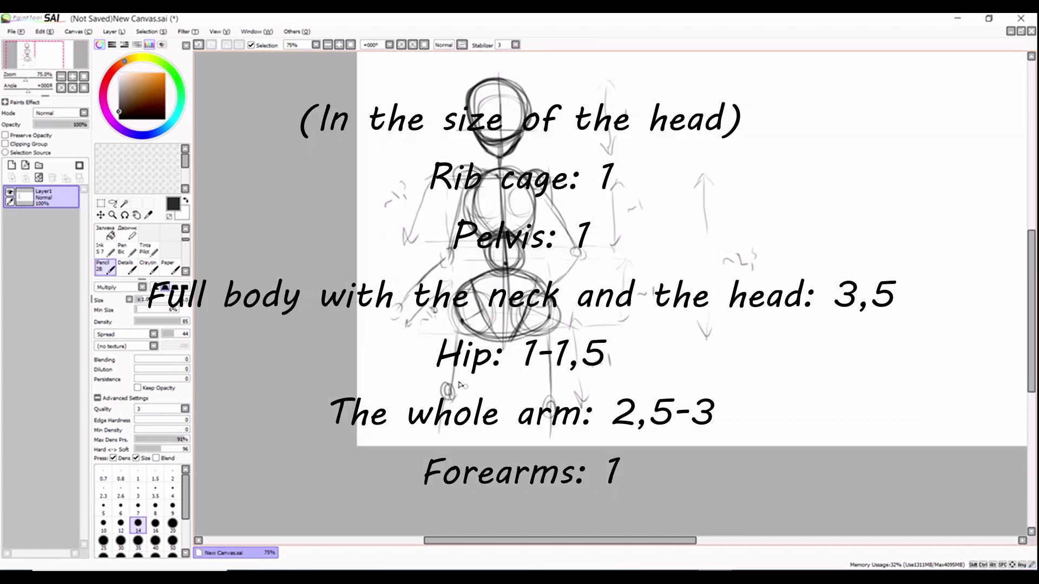
Reinforce the knee joint ovals on the front-view figure with darker pencil strokes
scroll(460, 384, down, 1)
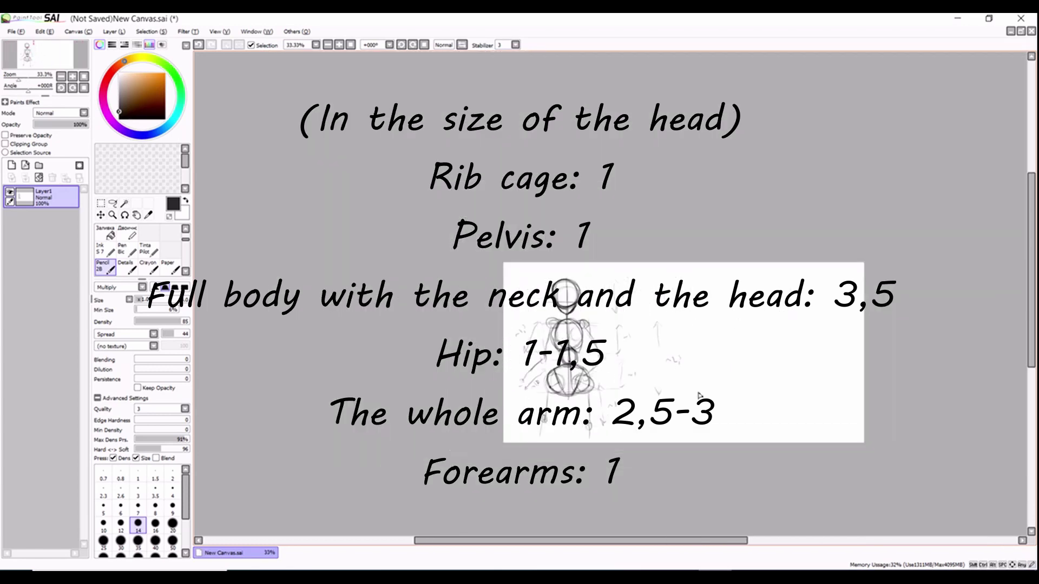
scroll(594, 440, up, 1)
scroll(476, 476, up, 3)
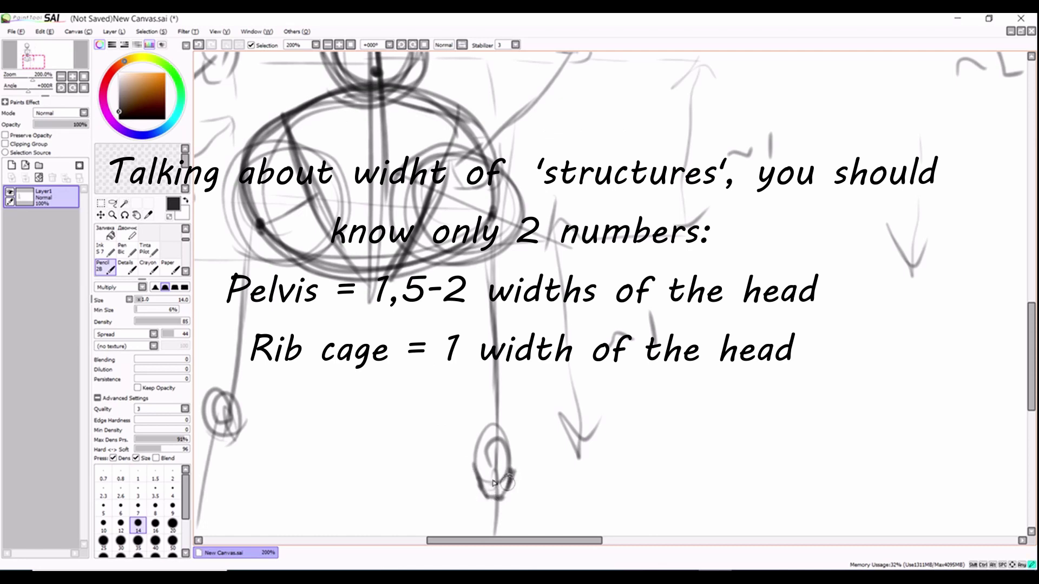
scroll(508, 481, down, 2)
drag(339, 450, 335, 465)
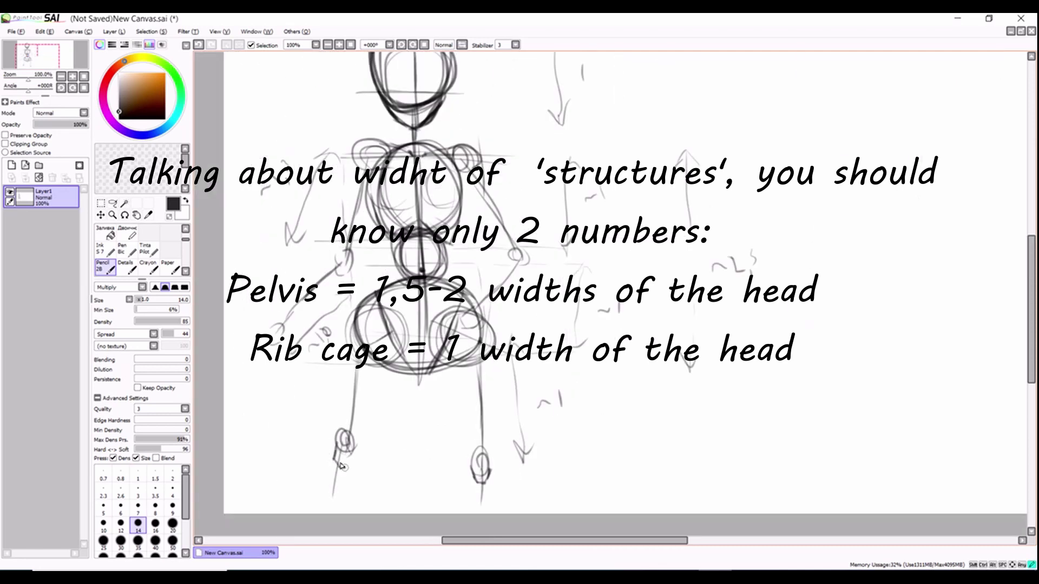
Darken the front-view figure's left thigh line and sketch slanted leg lines below and beside the pelvis
scroll(347, 454, down, 2)
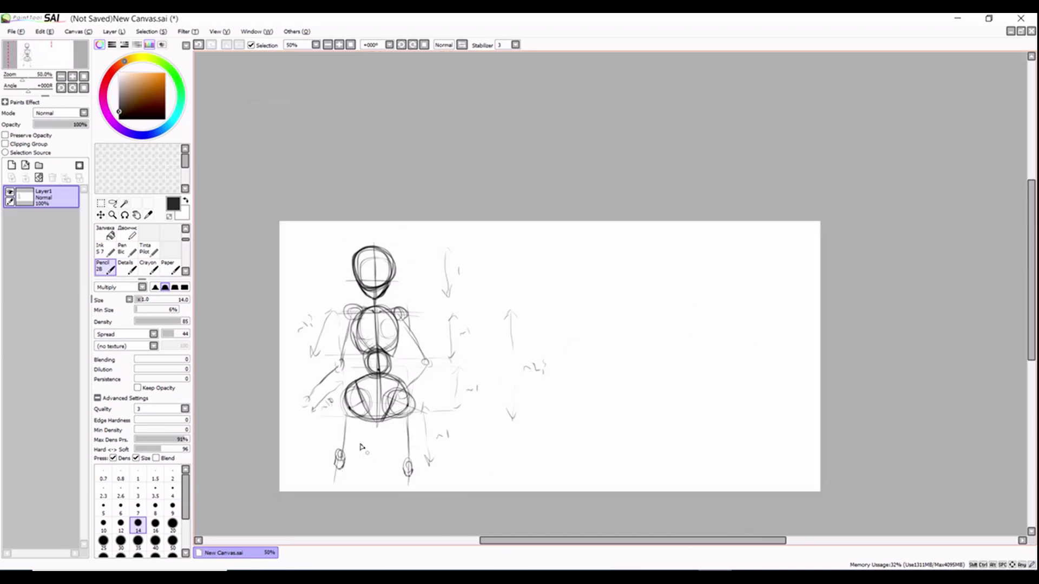
scroll(344, 433, up, 2)
drag(341, 397, 322, 466)
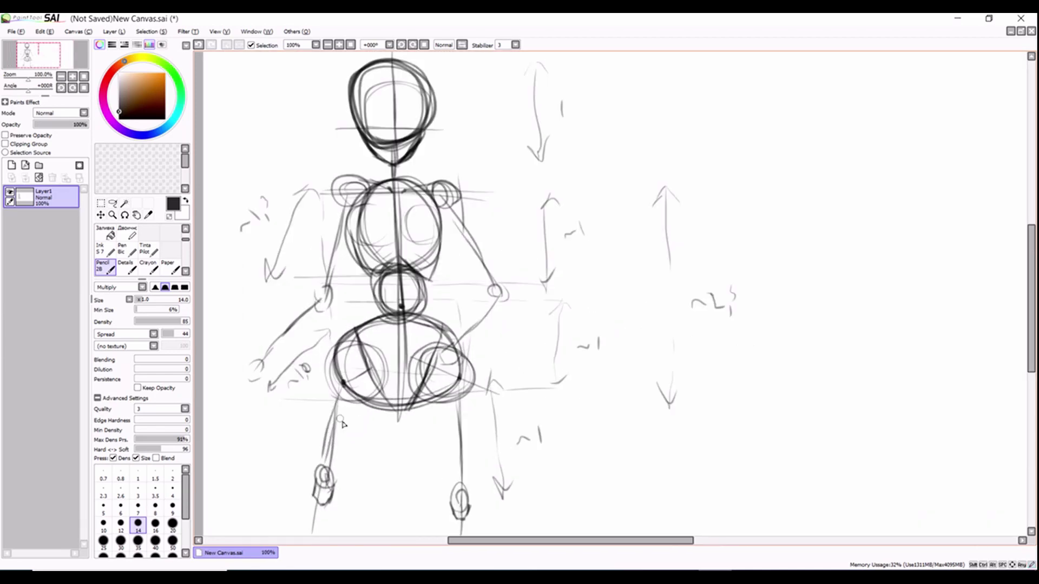
drag(386, 413, 361, 505)
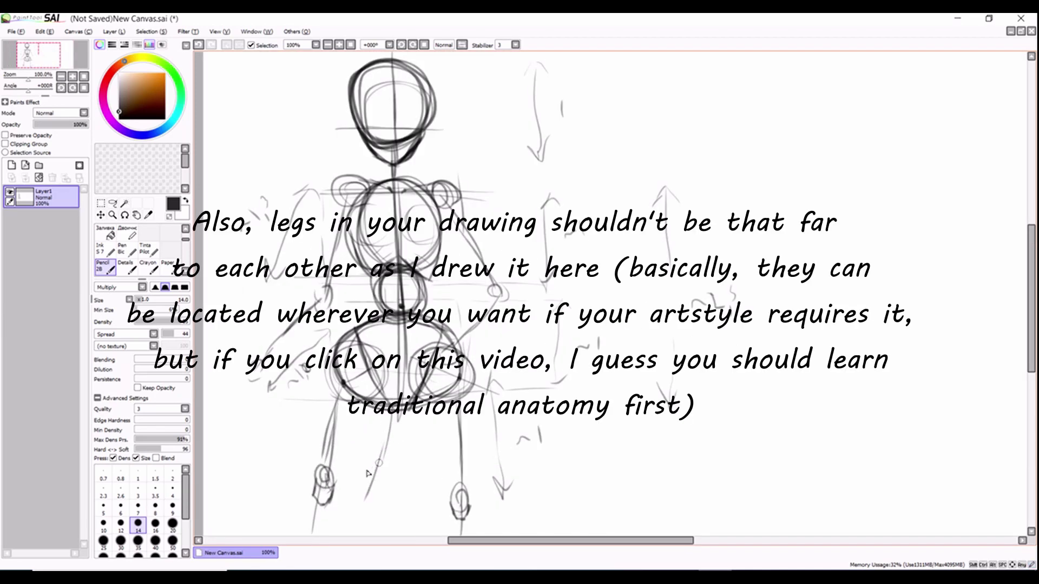
drag(327, 369, 294, 460)
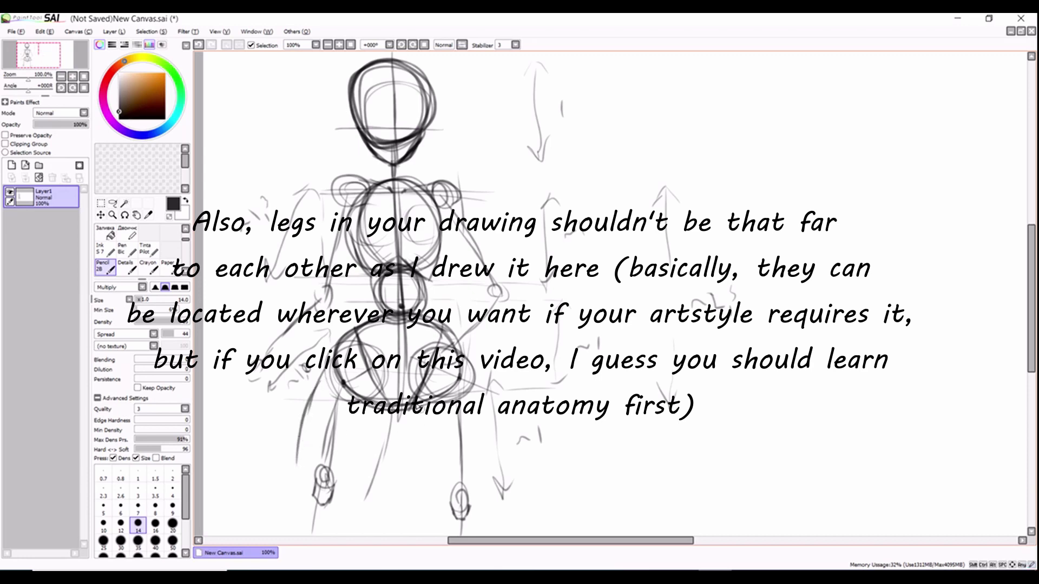
scroll(445, 414, down, 2)
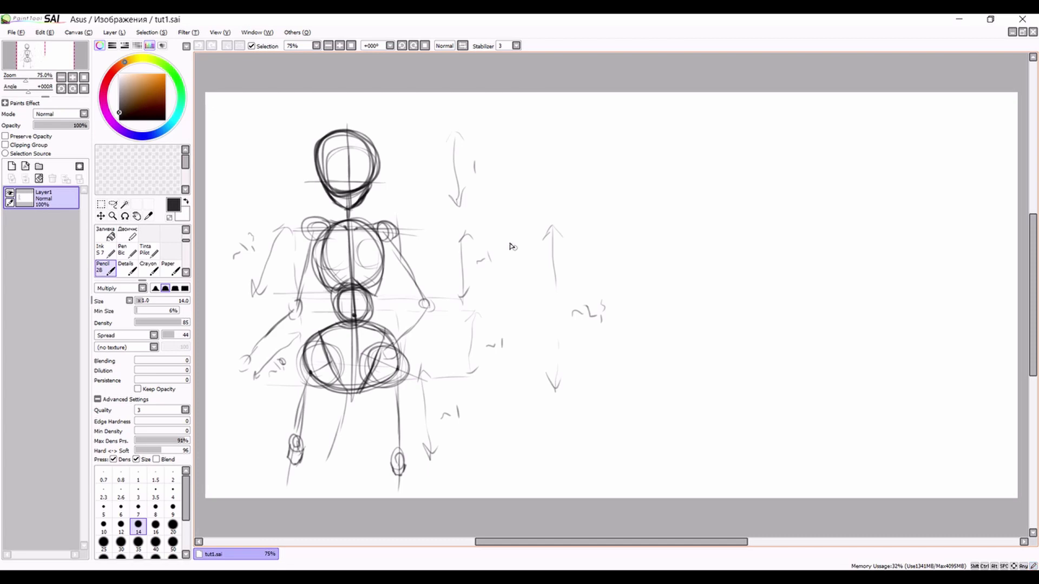
Draw a long straight vertical line on the empty canvas area to the right of the front-view figure
drag(48, 67, 61, 64)
scroll(585, 237, down, 1)
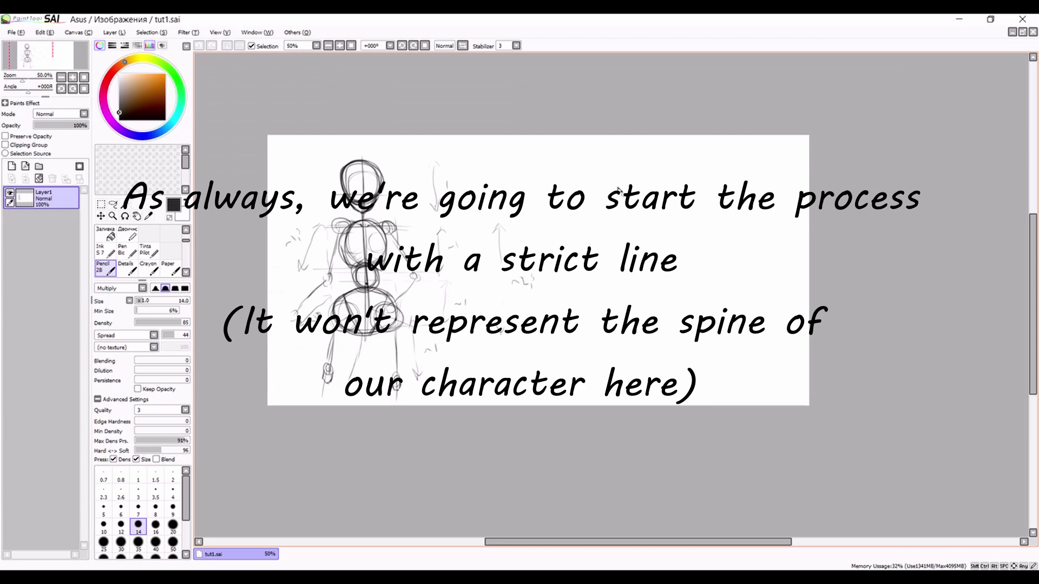
drag(619, 179, 623, 301)
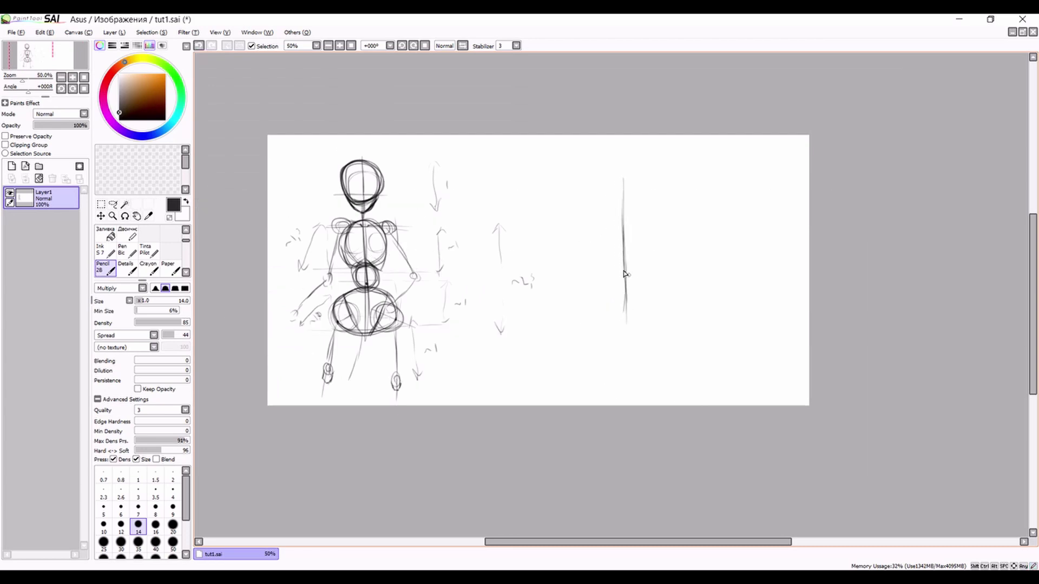
drag(624, 301, 626, 363)
Draw faint horizontal guide lines from the front figure's head, chin, shoulders, waist and pelvis towards the vertical line
drag(346, 336, 565, 336)
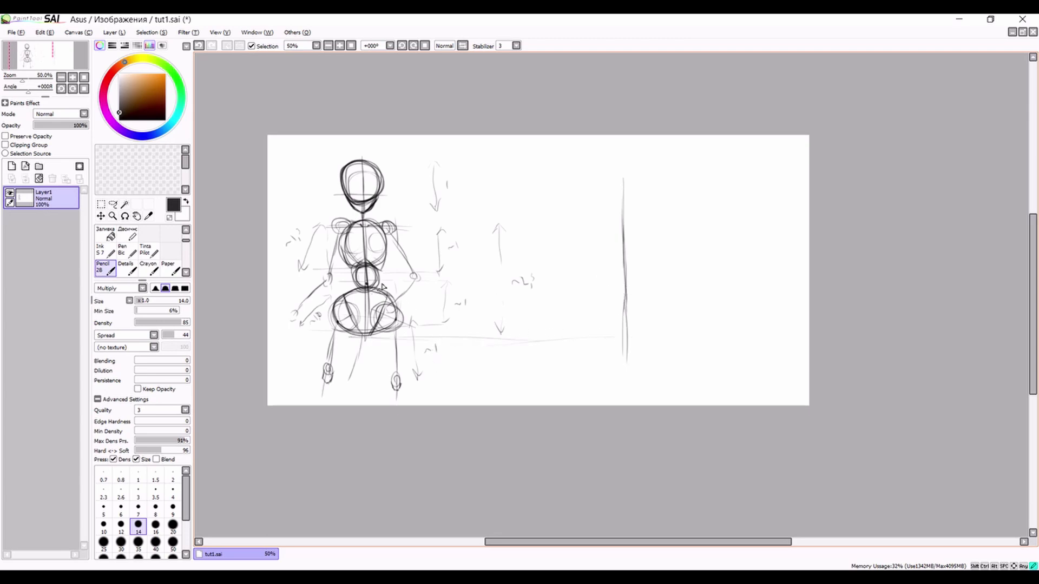
drag(353, 290, 555, 289)
drag(466, 271, 380, 270)
drag(598, 228, 439, 226)
drag(621, 169, 366, 164)
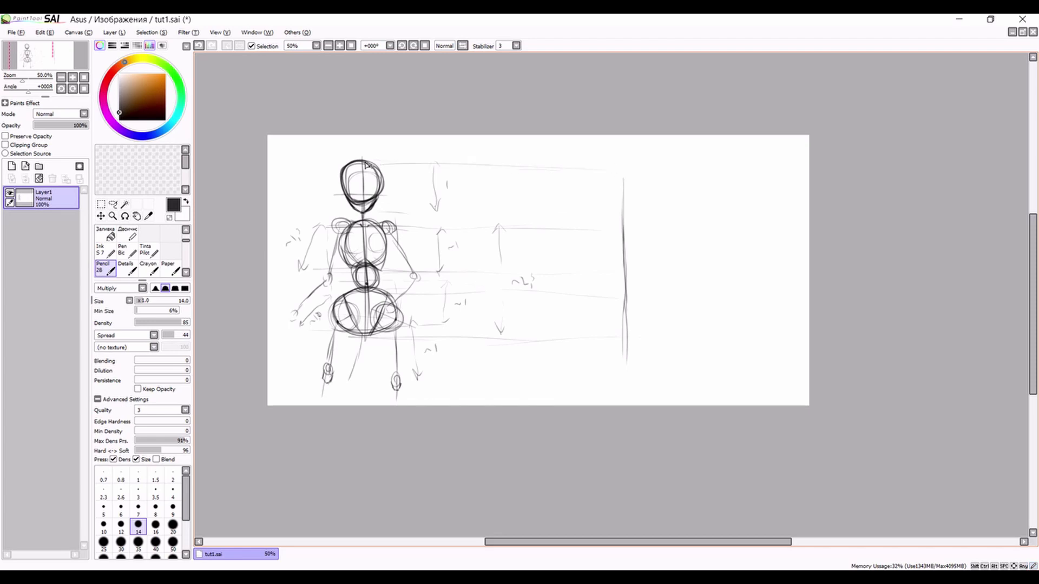
drag(586, 211, 459, 211)
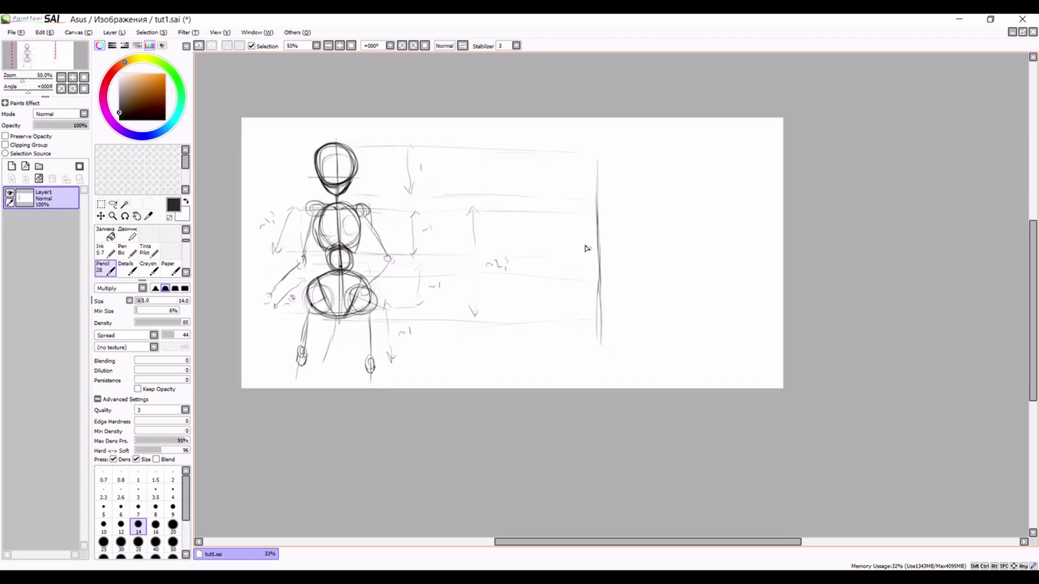
Extend the vertical line downward and sketch the profile pelvis as a large oval around it at pelvis height
scroll(580, 327, up, 1)
scroll(579, 327, down, 1)
scroll(575, 308, up, 1)
scroll(583, 337, down, 1)
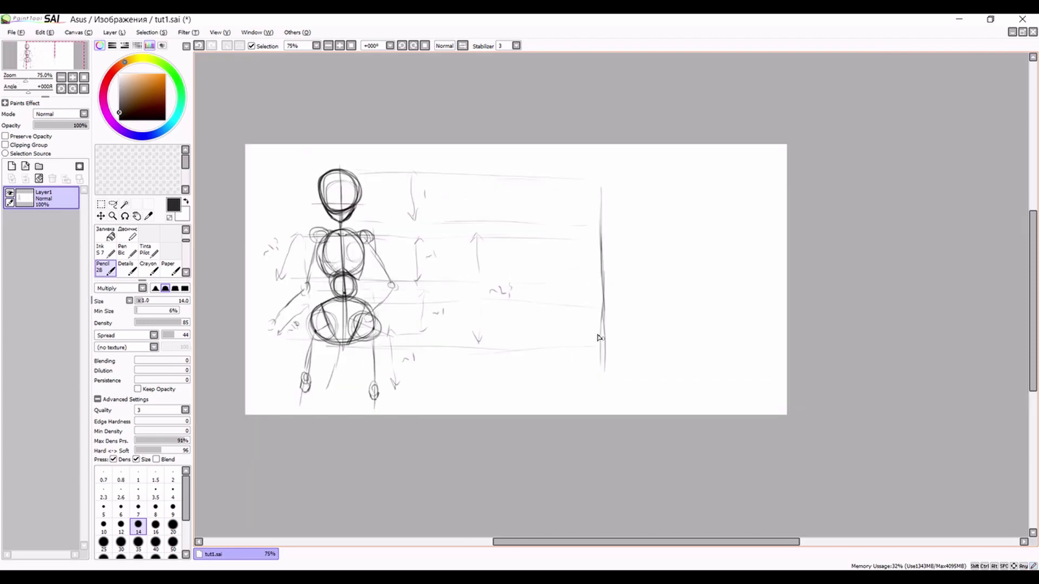
mouse_move(599, 343)
mouse_down()
mouse_move(581, 331)
mouse_move(605, 304)
mouse_move(579, 301)
mouse_move(619, 342)
mouse_move(582, 300)
mouse_move(607, 344)
mouse_move(584, 293)
mouse_move(609, 351)
mouse_move(591, 294)
mouse_move(607, 350)
mouse_move(602, 421)
mouse_up()
scroll(603, 338, down, 2)
scroll(606, 340, up, 3)
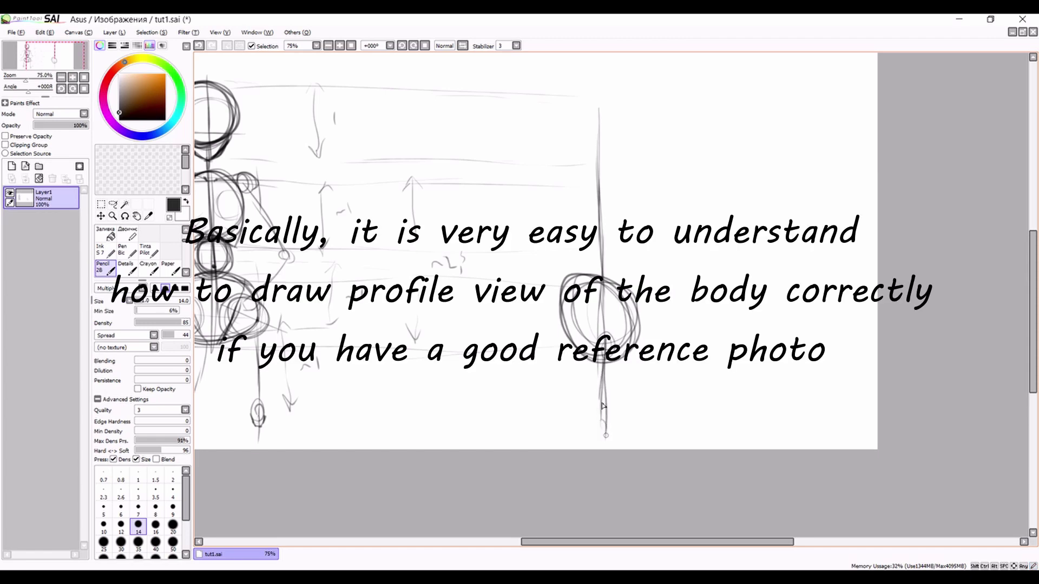
scroll(603, 406, down, 2)
scroll(590, 260, up, 2)
Sketch a narrow upright oval above the profile pelvis and add a small abdomen circle at its base
mouse_move(596, 249)
mouse_down()
mouse_move(604, 293)
mouse_move(571, 266)
mouse_move(603, 311)
mouse_move(598, 295)
mouse_up()
scroll(598, 295, down, 1)
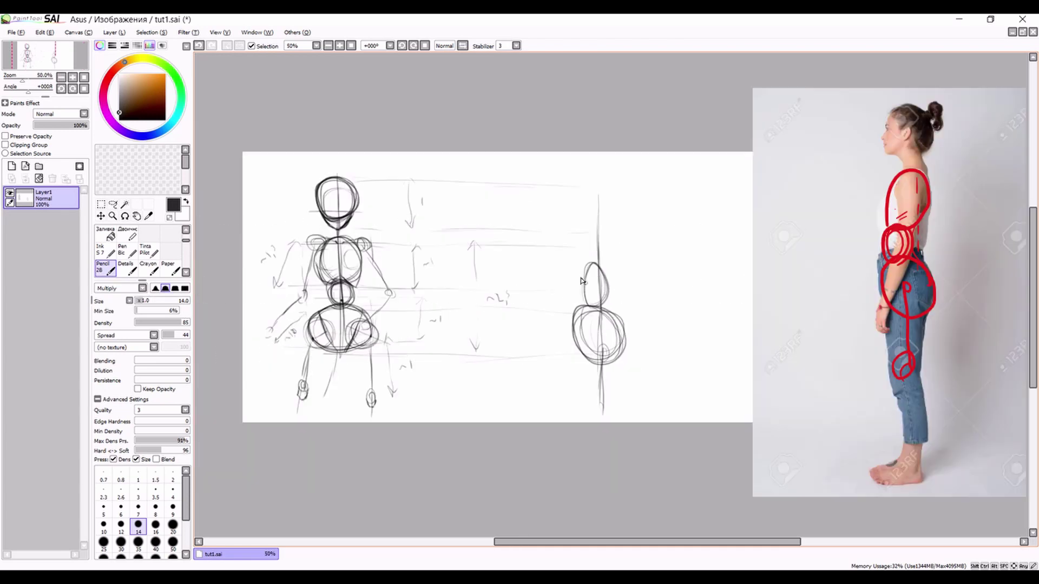
scroll(582, 295, up, 1)
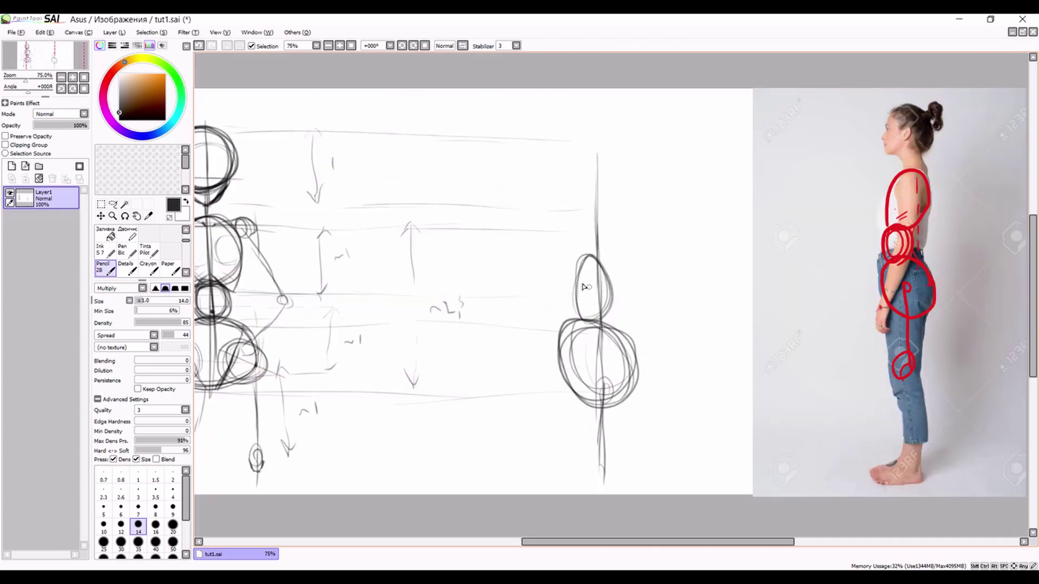
mouse_move(609, 308)
mouse_down()
mouse_move(579, 290)
mouse_move(590, 317)
mouse_up()
scroll(586, 321, down, 1)
scroll(585, 322, up, 1)
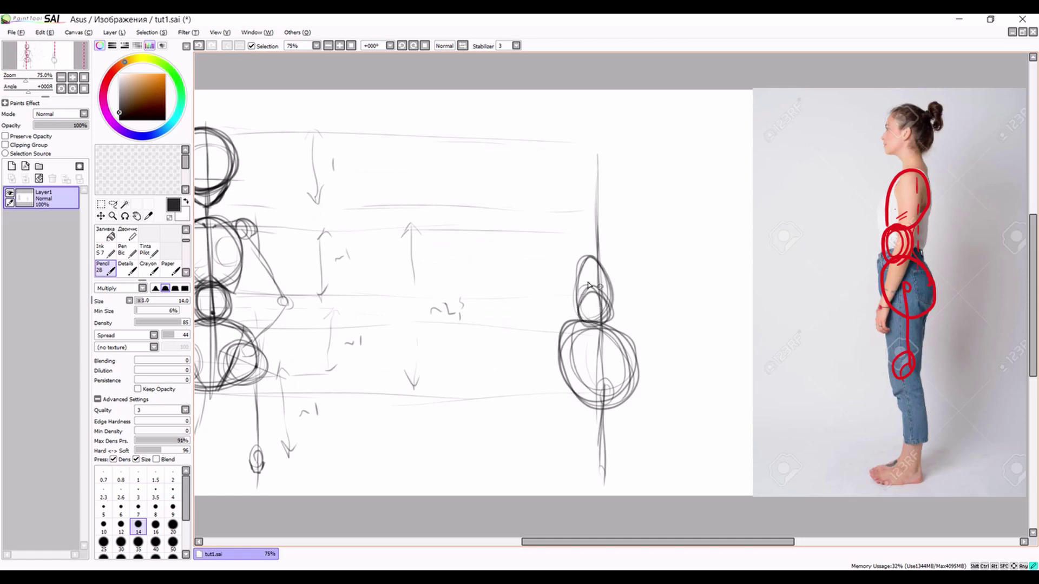
Sketch a larger egg-shaped rib cage above the abdomen, erase the lines inside it and redraw its center line with the Pencil
mouse_move(569, 270)
mouse_down()
mouse_move(577, 221)
mouse_move(598, 216)
mouse_move(620, 232)
mouse_move(620, 262)
mouse_move(590, 286)
mouse_move(613, 252)
mouse_move(590, 217)
mouse_move(569, 253)
mouse_up()
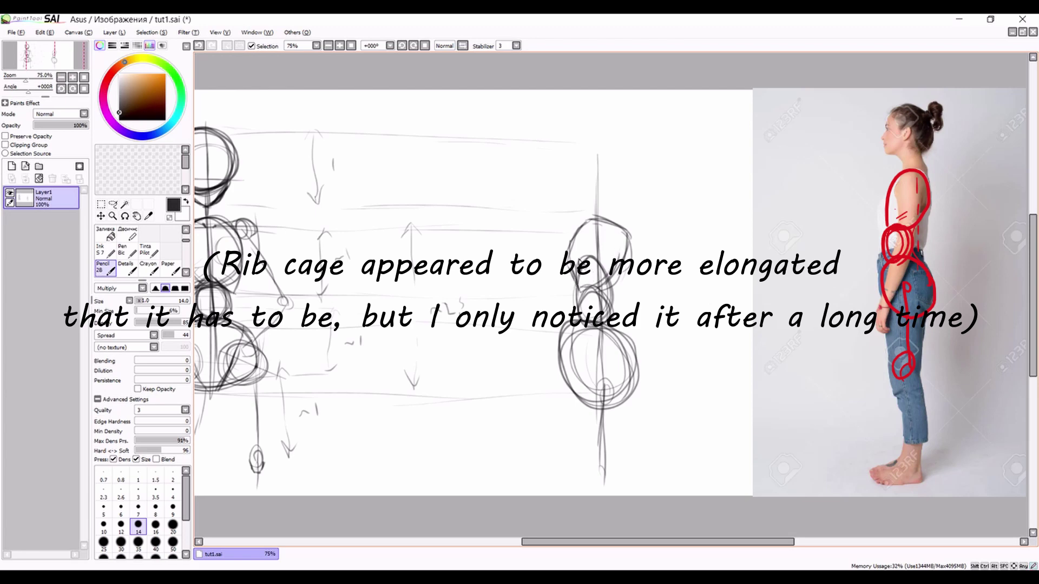
key(e)
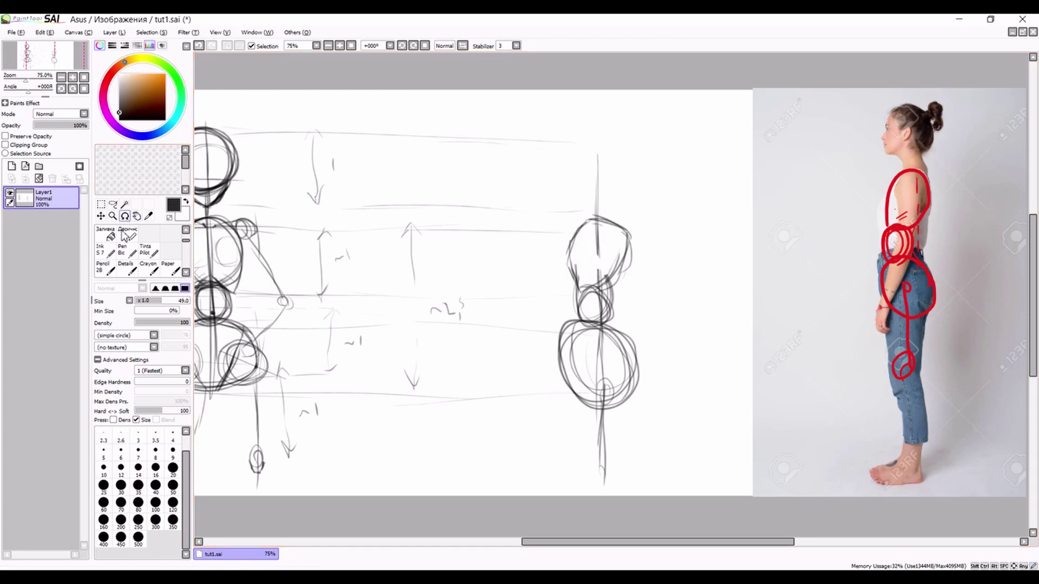
click(102, 271)
drag(597, 236, 597, 272)
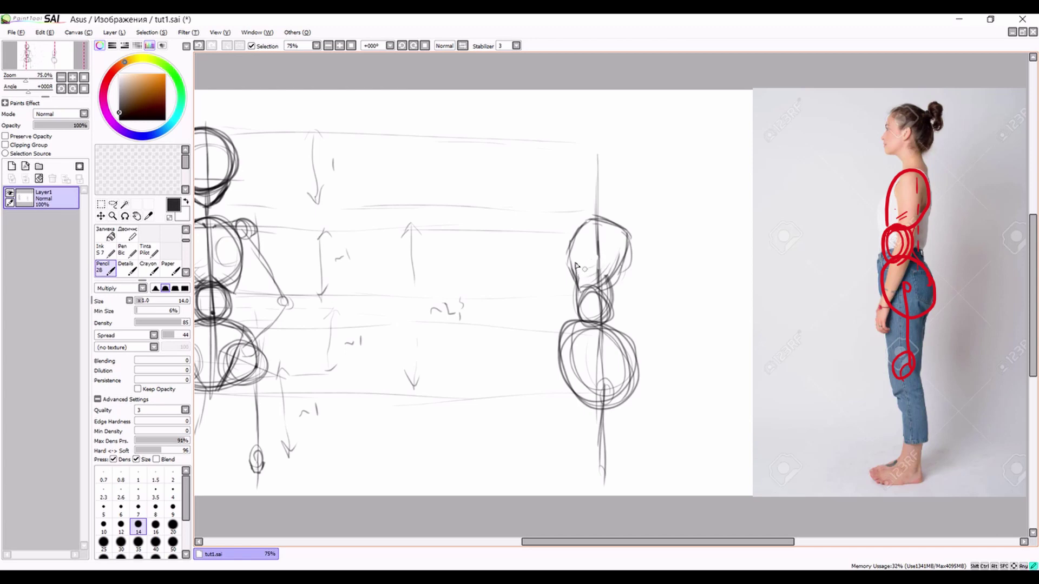
scroll(598, 257, down, 1)
scroll(599, 233, up, 1)
scroll(614, 226, down, 1)
scroll(614, 226, up, 1)
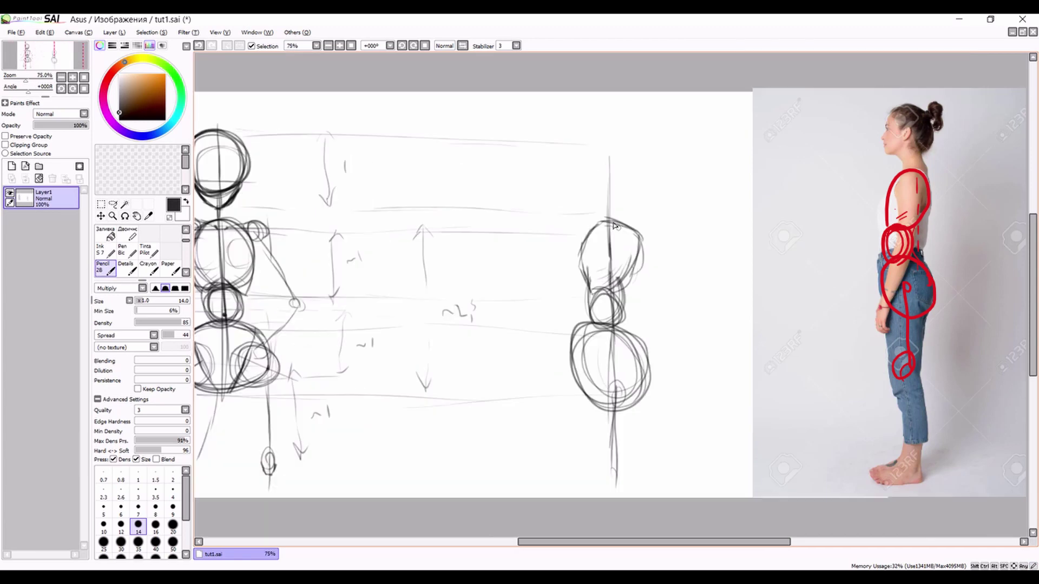
Draw the shoulder joint circle on the profile rib cage and darken the vertical line through the torso to below the hip
drag(614, 217, 610, 287)
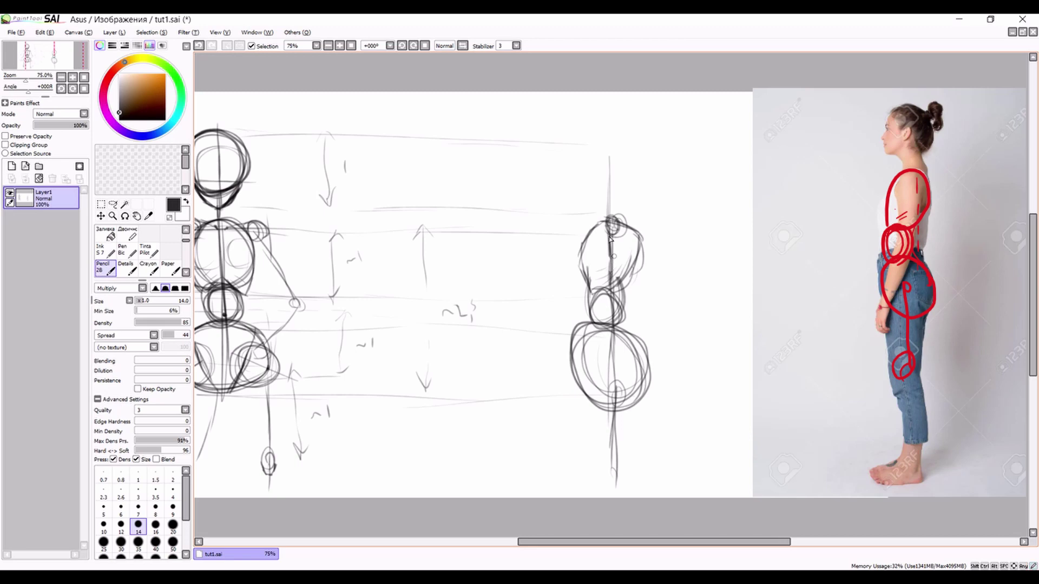
drag(612, 235, 613, 365)
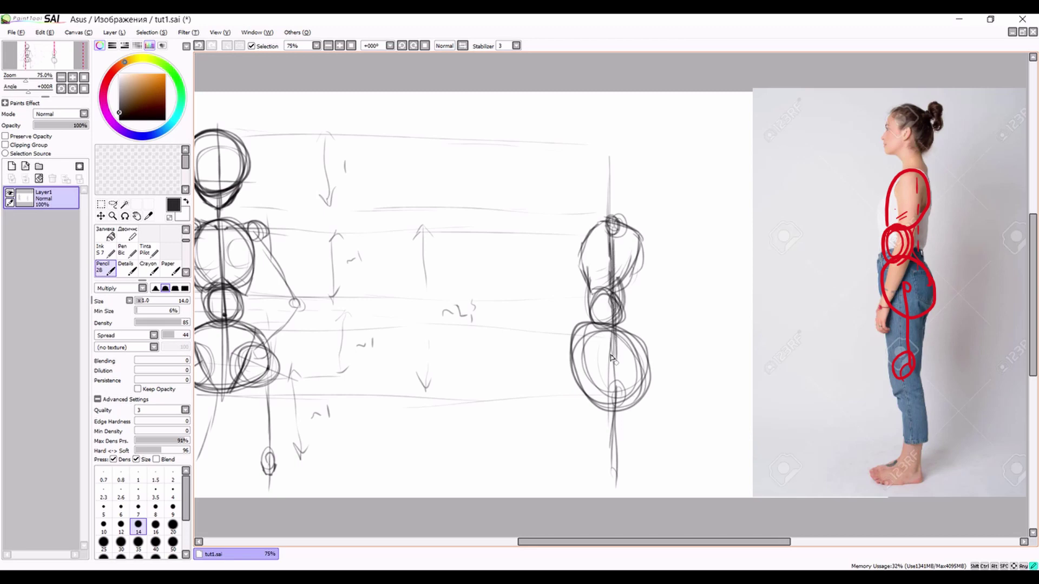
drag(613, 326, 622, 439)
drag(617, 384, 628, 419)
scroll(607, 266, down, 2)
scroll(613, 250, up, 2)
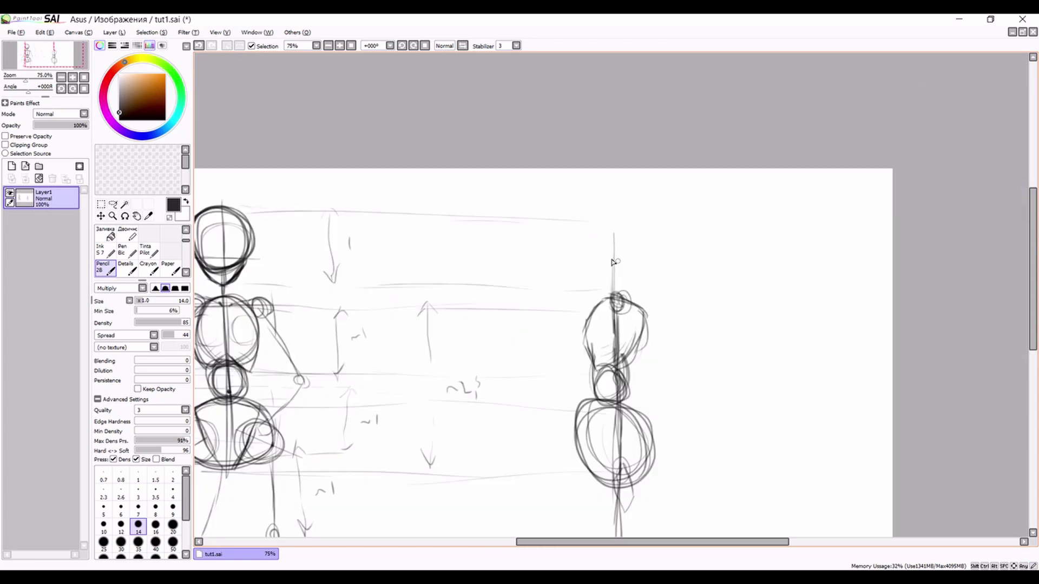
Sketch the profile head as a circle above the rib cage and add the face and jaw contour facing left
mouse_move(598, 217)
mouse_down()
mouse_move(641, 203)
mouse_move(646, 235)
mouse_move(590, 217)
mouse_move(652, 248)
mouse_move(594, 266)
mouse_up()
scroll(607, 245, up, 1)
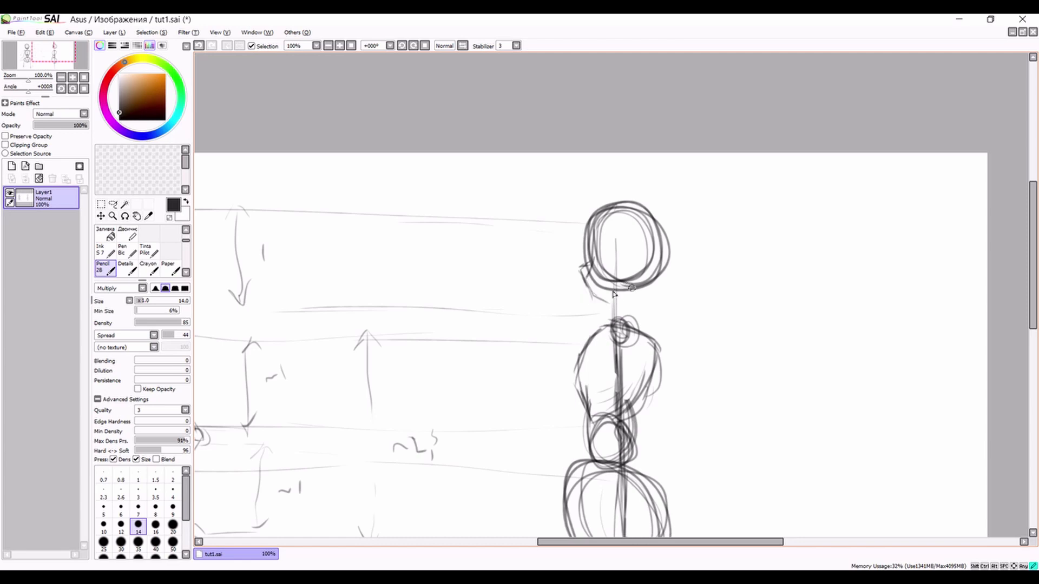
drag(632, 287, 593, 295)
scroll(628, 256, up, 1)
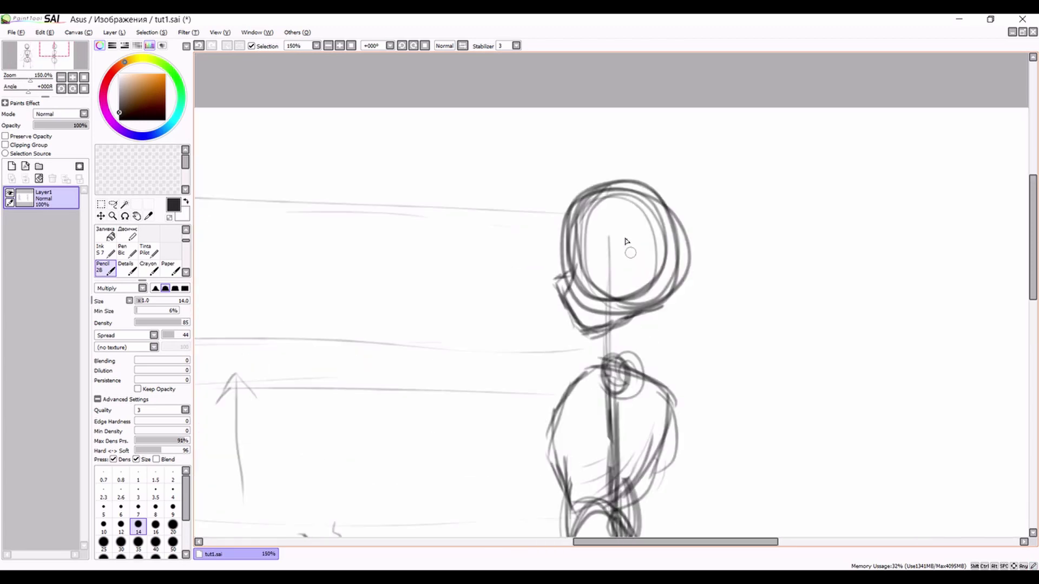
Draw a horizontal eye line and a vertical center line across the profile head
drag(552, 281, 699, 285)
mouse_move(629, 167)
mouse_down()
mouse_move(627, 338)
mouse_move(626, 290)
mouse_move(636, 345)
mouse_move(655, 319)
mouse_move(654, 296)
mouse_move(636, 293)
mouse_move(654, 303)
mouse_move(648, 333)
mouse_up()
scroll(644, 331, down, 2)
scroll(641, 328, up, 2)
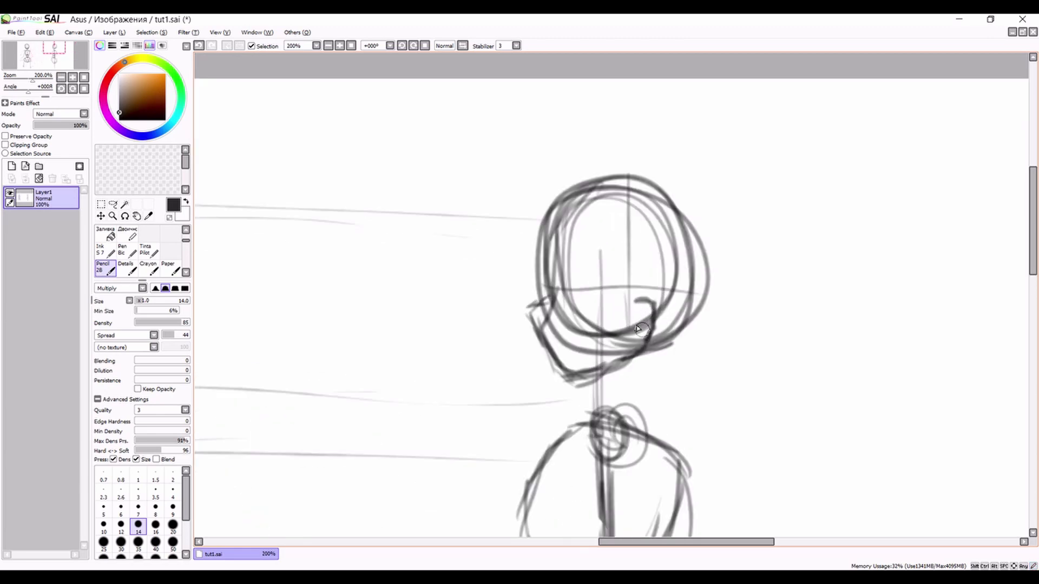
key(ctrl+z)
key(ctrl+z)
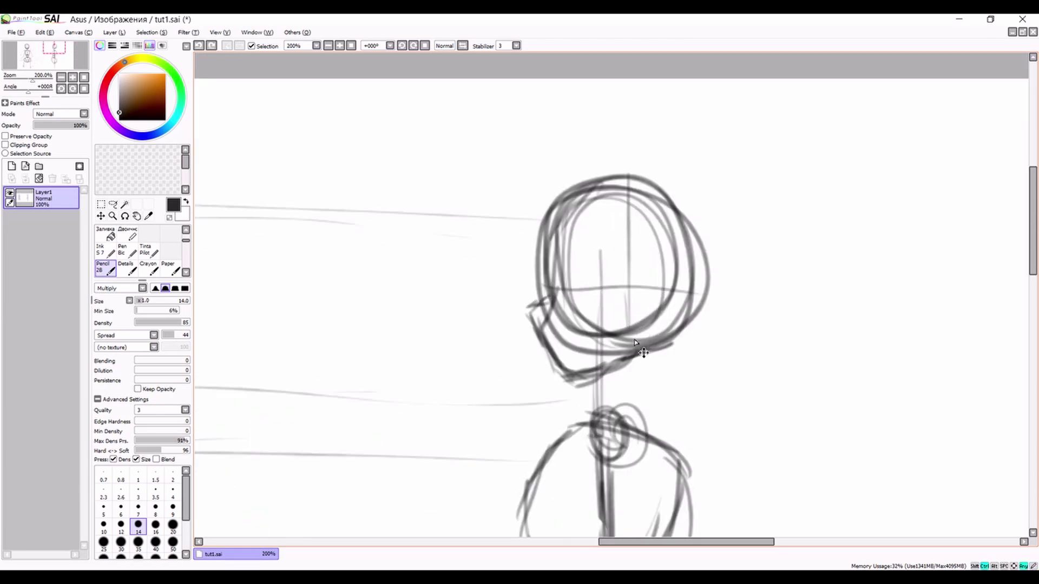
mouse_move(622, 357)
mouse_down()
mouse_move(648, 334)
mouse_move(657, 301)
mouse_move(654, 310)
mouse_up()
key(ctrl+z)
key(ctrl+z)
key(ctrl+z)
Draw a small ear behind the profile head's vertical center line at the eye line
click(653, 308)
drag(649, 306, 650, 284)
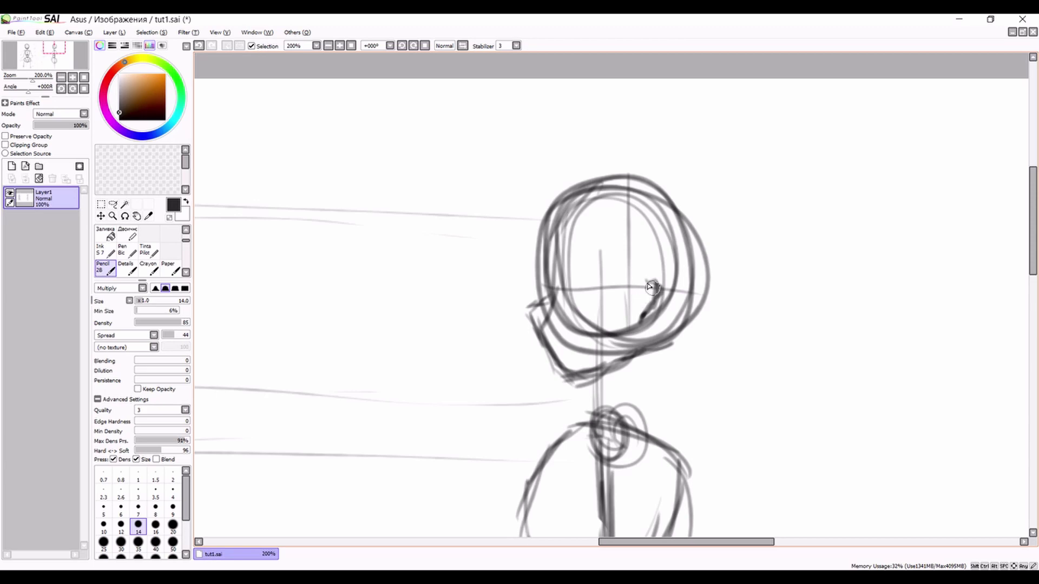
scroll(636, 295, down, 6)
scroll(632, 342, up, 4)
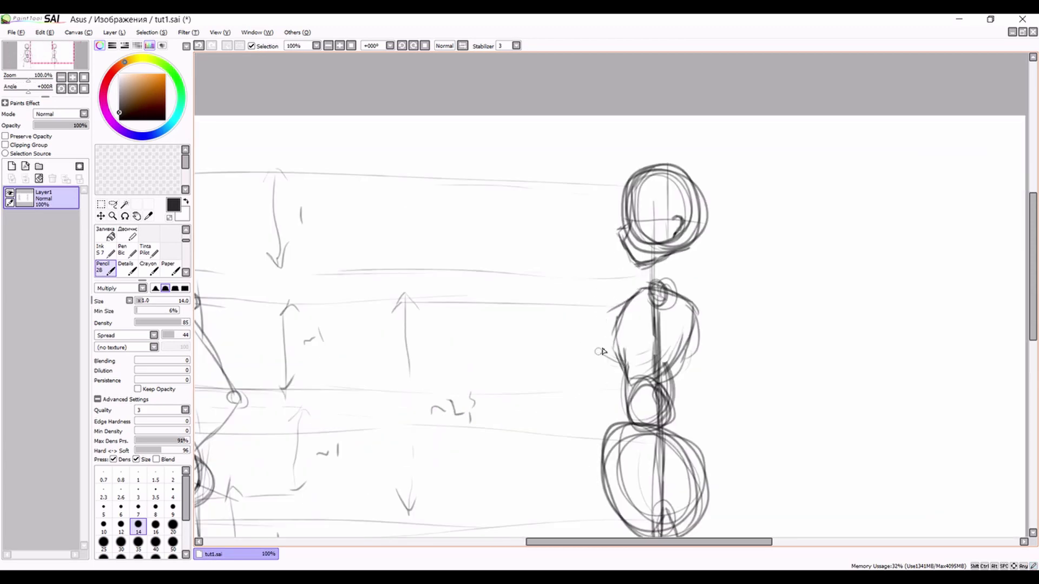
drag(610, 311, 591, 341)
key(ctrl+z)
Draw a pointed chest contour projecting forward from the front of the profile rib cage
scroll(238, 319, down, 3)
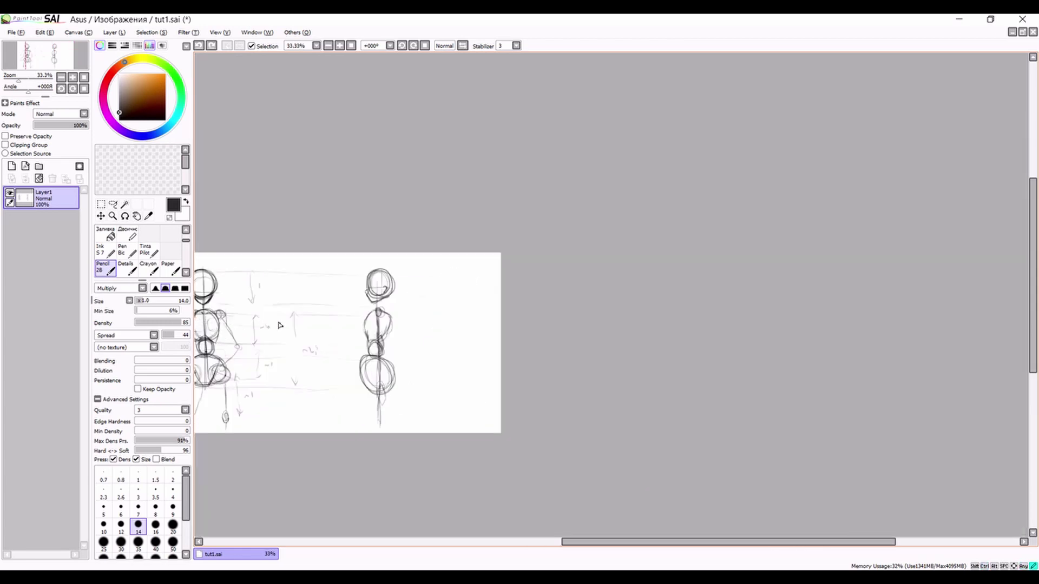
click(311, 332)
scroll(380, 327, up, 5)
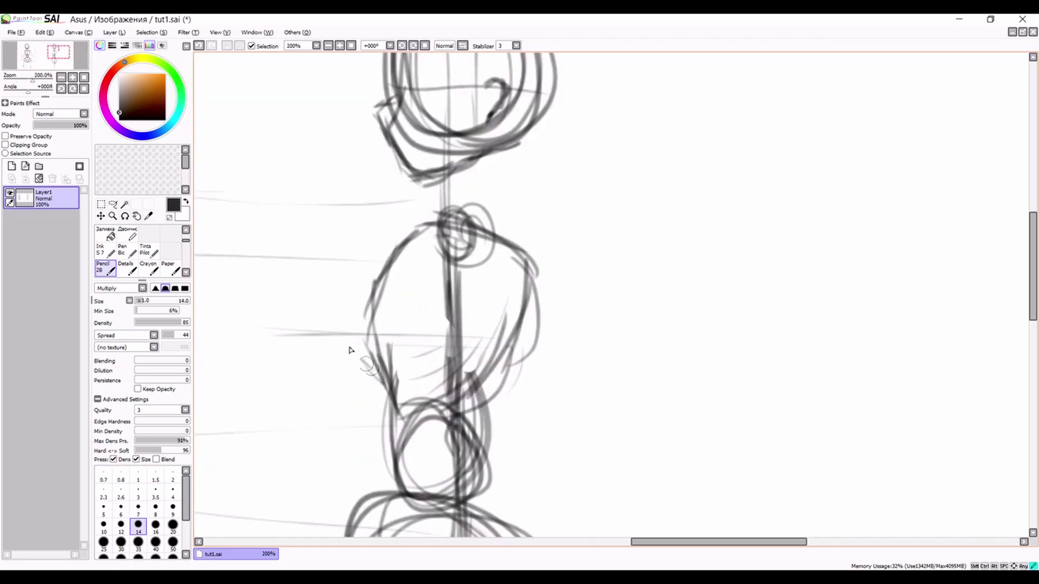
mouse_move(350, 350)
mouse_down()
mouse_move(336, 336)
mouse_move(372, 297)
mouse_up()
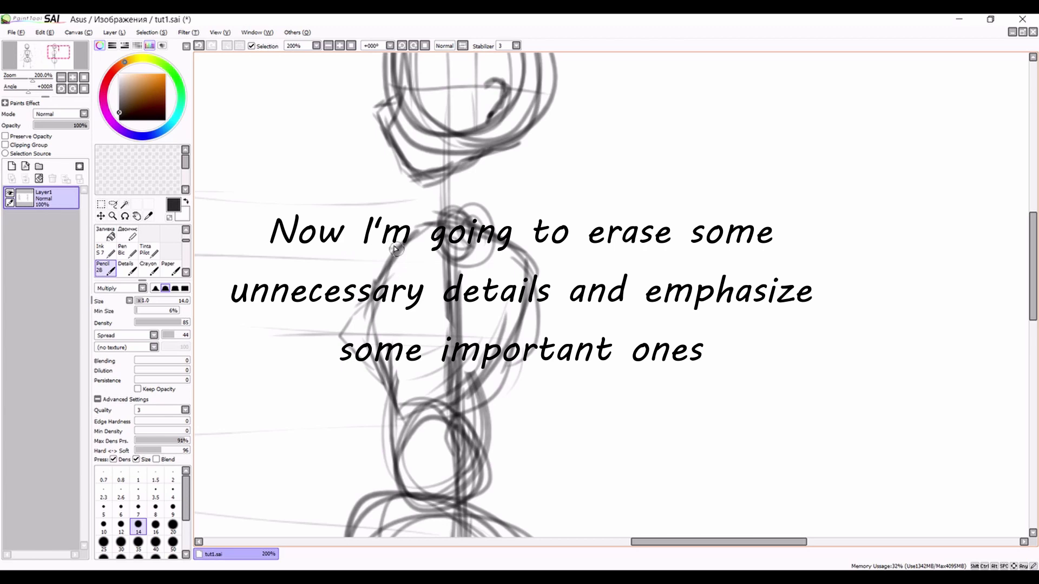
mouse_move(395, 250)
mouse_down()
mouse_move(330, 326)
mouse_move(385, 387)
mouse_move(333, 343)
mouse_move(330, 324)
mouse_move(367, 288)
mouse_move(354, 352)
mouse_move(373, 367)
mouse_move(347, 353)
mouse_move(369, 367)
mouse_move(334, 328)
mouse_move(406, 246)
mouse_up()
scroll(403, 306, down, 5)
scroll(403, 306, down, 1)
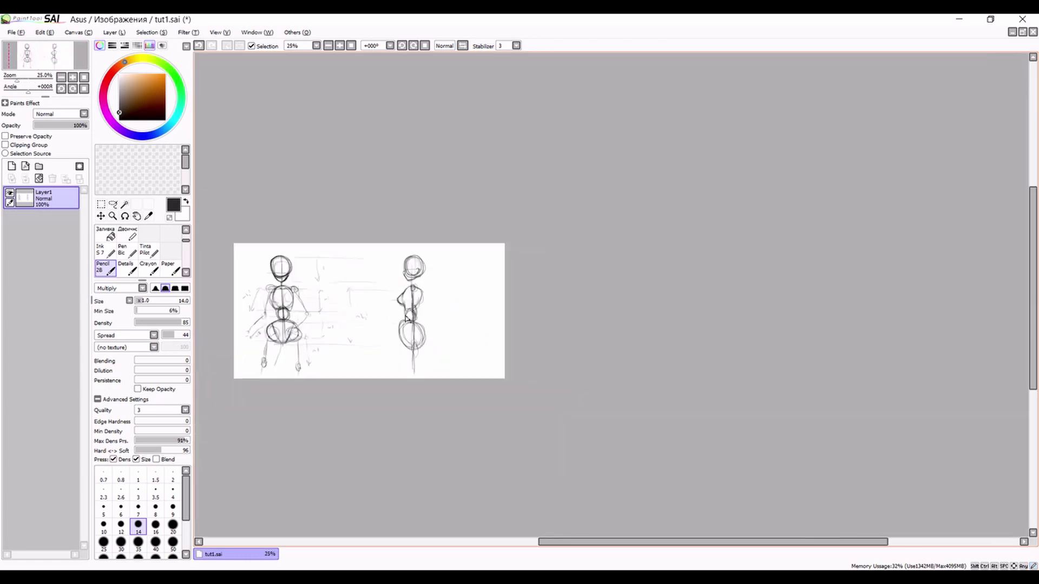
Redraw the back of the profile rib cage as a straighter line tapering to the waist, erasing the excess outline behind it
scroll(424, 274, up, 5)
mouse_move(515, 308)
mouse_down()
mouse_move(491, 404)
mouse_move(522, 297)
mouse_move(491, 405)
mouse_up()
drag(509, 358, 484, 409)
key(e)
mouse_move(529, 340)
mouse_down()
mouse_move(540, 301)
mouse_move(529, 375)
mouse_move(529, 290)
mouse_up()
click(106, 268)
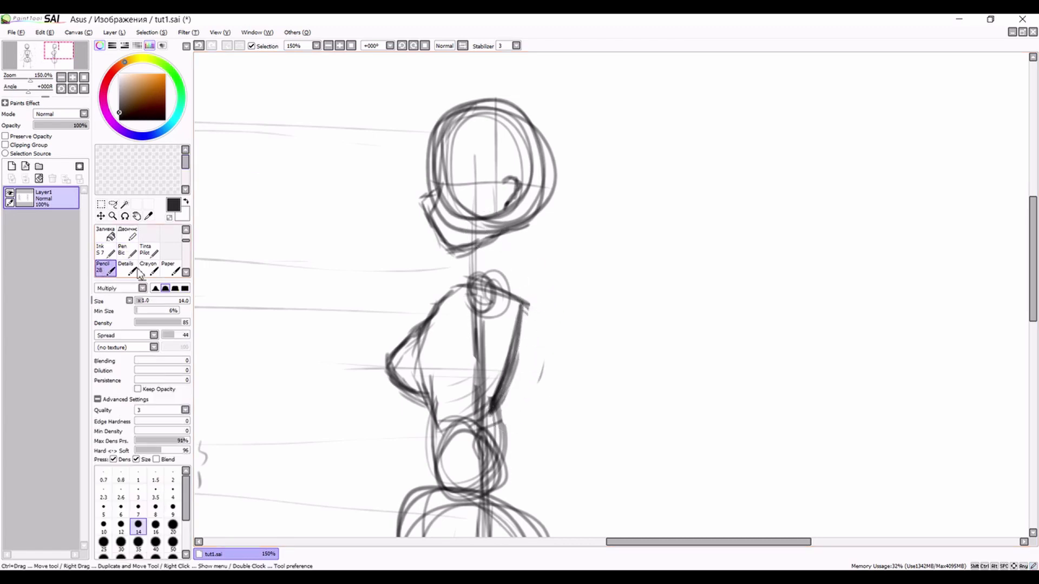
Sketch slanted front and back contours over the profile pelvis oval, running from the waist down to its base
scroll(420, 330, down, 3)
scroll(420, 331, down, 1)
scroll(427, 374, up, 3)
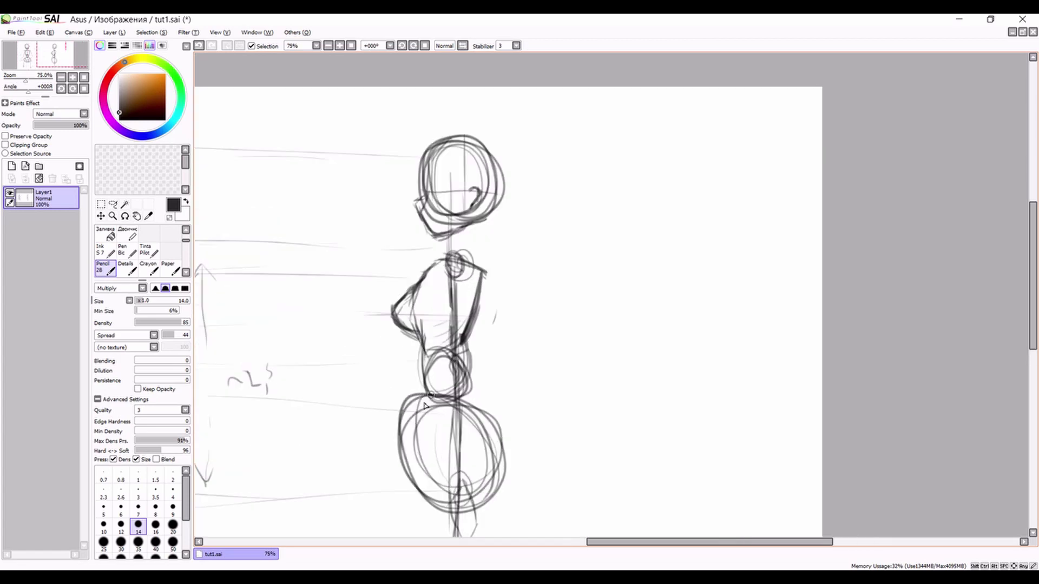
mouse_move(421, 401)
mouse_down()
mouse_move(416, 471)
mouse_move(412, 428)
mouse_move(443, 506)
mouse_up()
drag(419, 433, 446, 511)
mouse_move(422, 406)
mouse_down()
mouse_move(412, 470)
mouse_move(418, 444)
mouse_up()
mouse_move(461, 403)
mouse_down()
mouse_move(497, 465)
mouse_move(469, 516)
mouse_move(506, 471)
mouse_move(468, 410)
mouse_move(502, 472)
mouse_move(493, 484)
mouse_up()
scroll(416, 452, down, 2)
scroll(417, 453, up, 3)
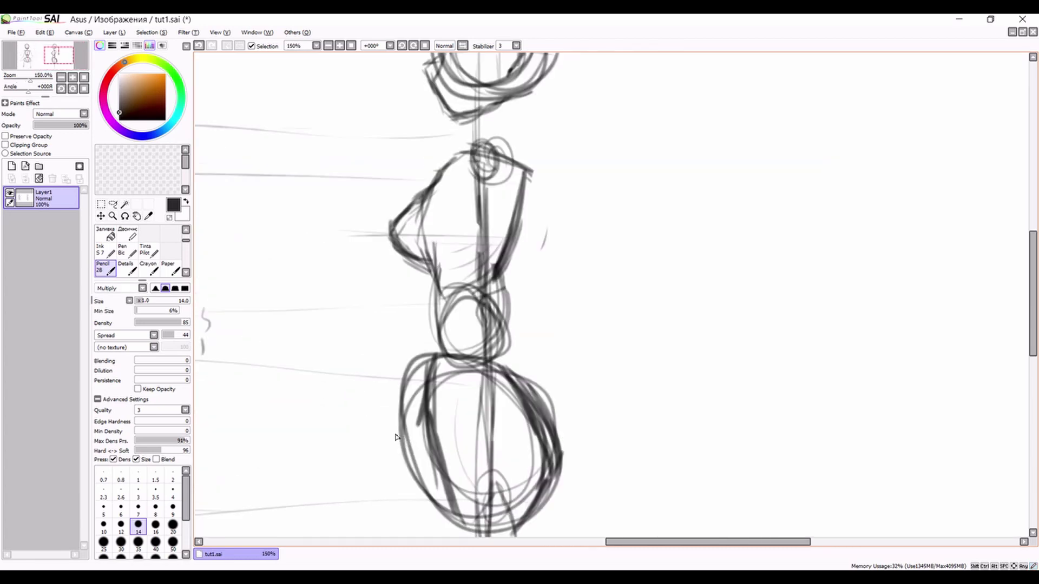
Erase the bulging front of the profile pelvis oval and redraw a darker, angular front contour with a reinforced lower back edge
key(e)
drag(405, 493, 427, 484)
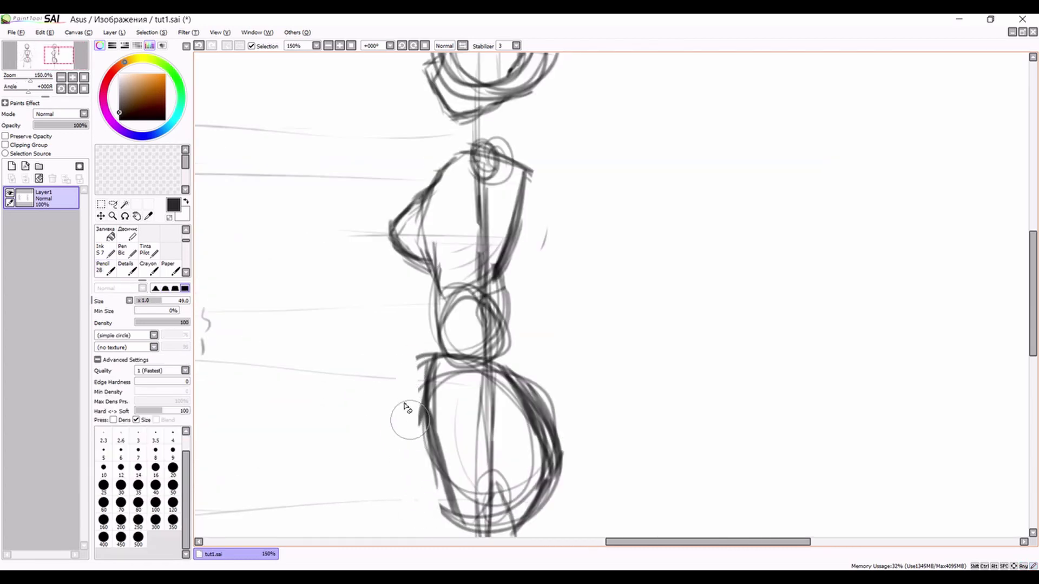
click(103, 268)
mouse_move(430, 352)
mouse_down()
mouse_move(407, 390)
mouse_move(415, 450)
mouse_up()
mouse_move(443, 511)
mouse_down()
mouse_move(414, 431)
mouse_move(420, 370)
mouse_move(408, 411)
mouse_move(418, 363)
mouse_up()
mouse_move(425, 284)
mouse_down()
mouse_move(430, 367)
mouse_move(411, 441)
mouse_move(422, 459)
mouse_up()
scroll(444, 437, down, 1)
drag(441, 412, 436, 483)
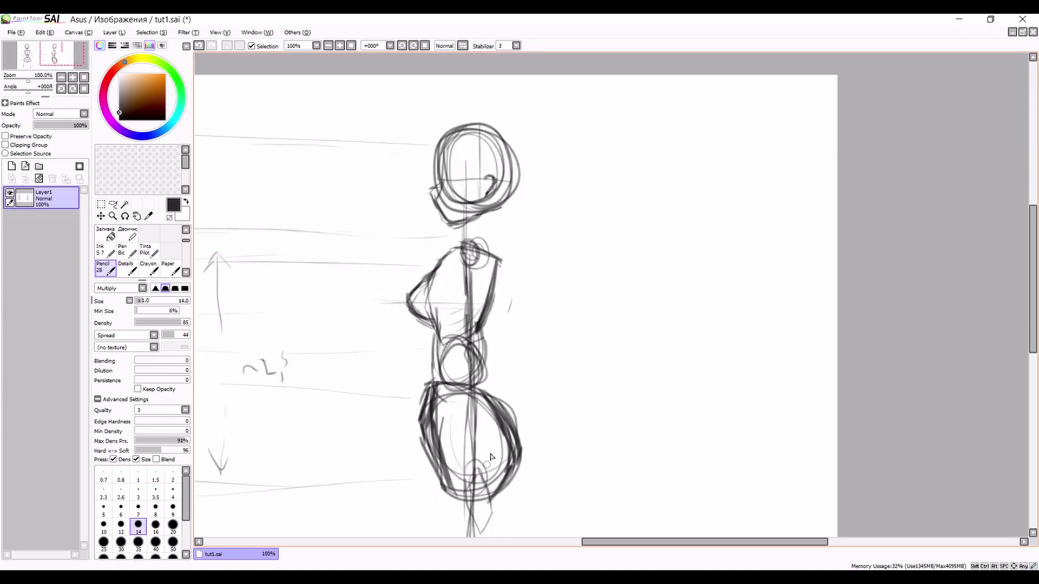
drag(506, 433, 501, 490)
Draw the lower edge of the profile rib cage, sloping from its back down to the front of the waist
scroll(495, 483, down, 1)
scroll(494, 483, down, 1)
scroll(493, 483, up, 4)
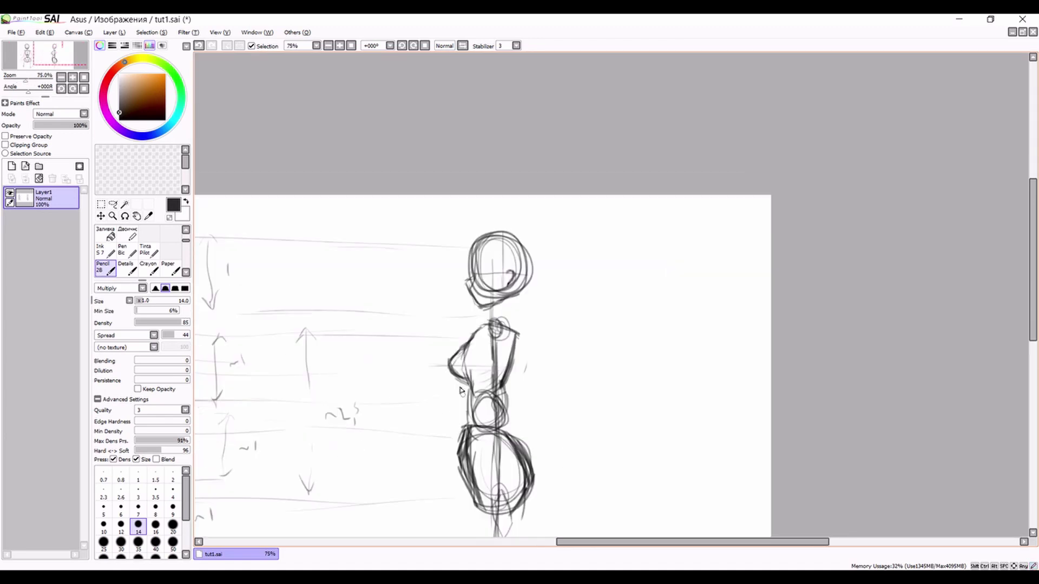
scroll(535, 392, down, 2)
drag(538, 398, 491, 425)
drag(503, 385, 487, 427)
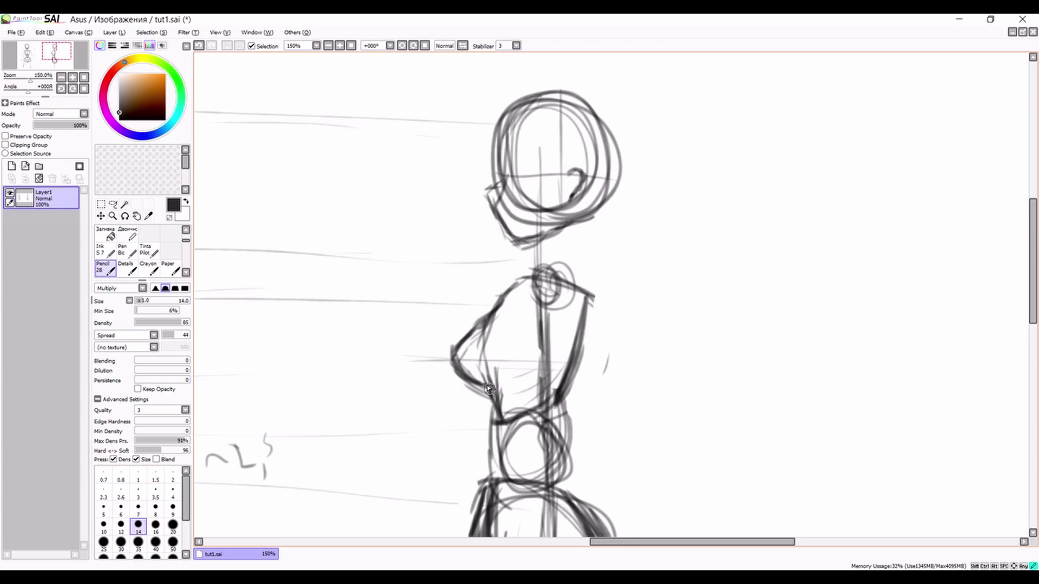
Draw the lower back line connecting the rear of the profile rib cage to the pelvis
scroll(505, 407, down, 4)
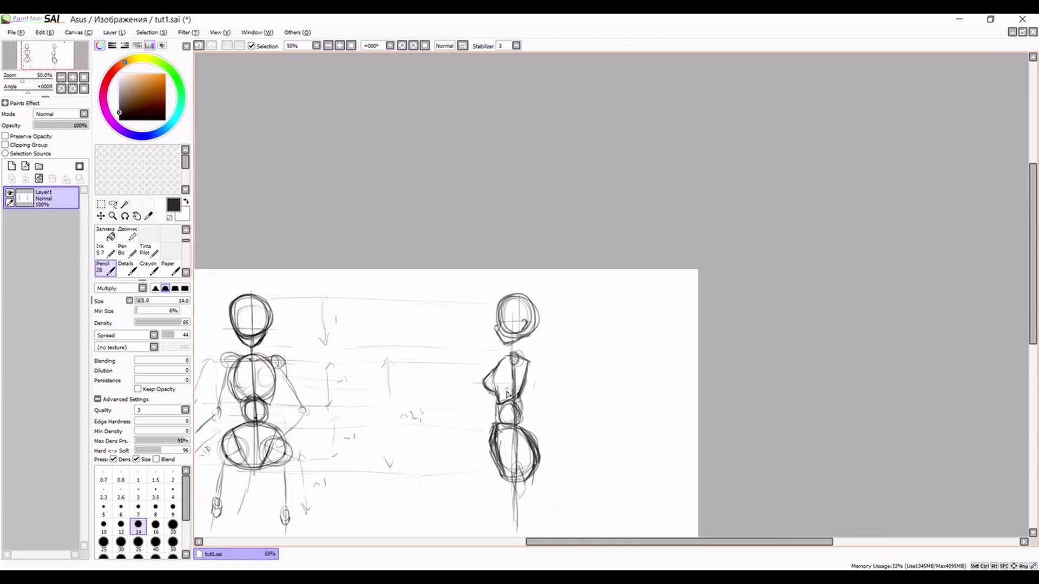
scroll(507, 394, down, 1)
scroll(506, 392, up, 6)
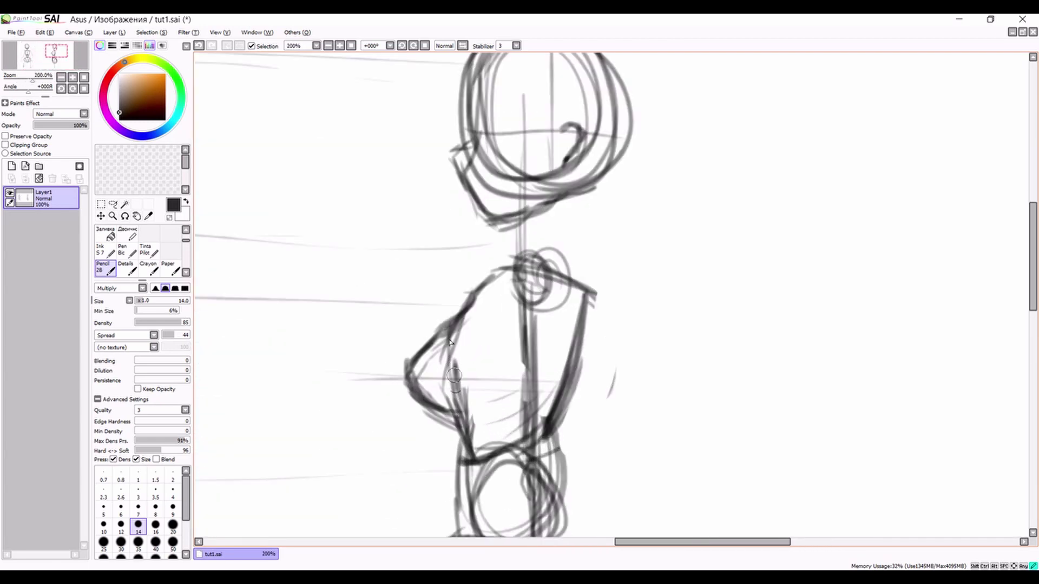
scroll(548, 332, down, 3)
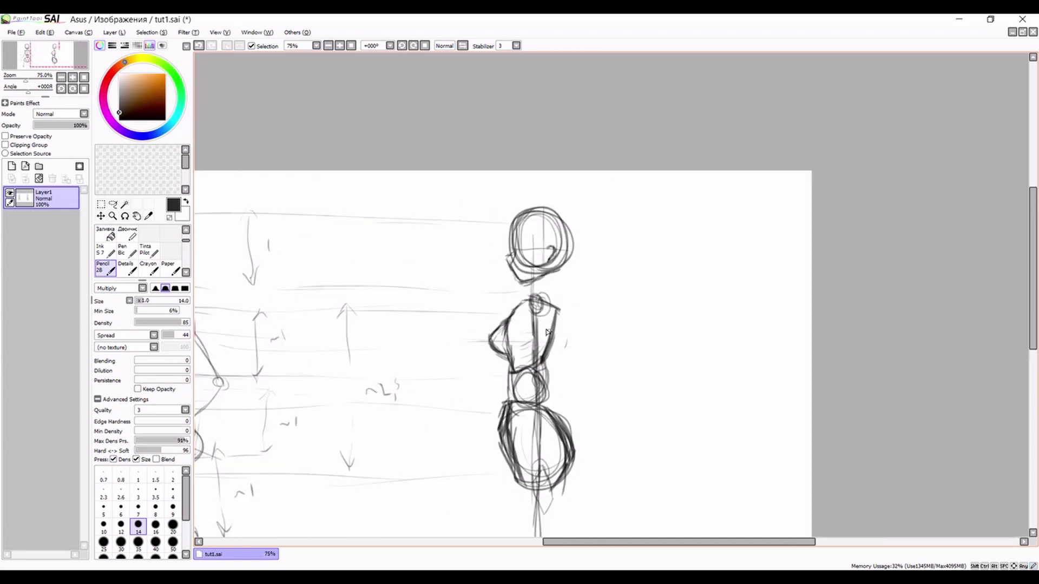
scroll(548, 332, up, 2)
mouse_move(569, 281)
mouse_down()
mouse_move(544, 376)
mouse_move(584, 508)
mouse_up()
scroll(579, 492, down, 2)
scroll(580, 448, down, 2)
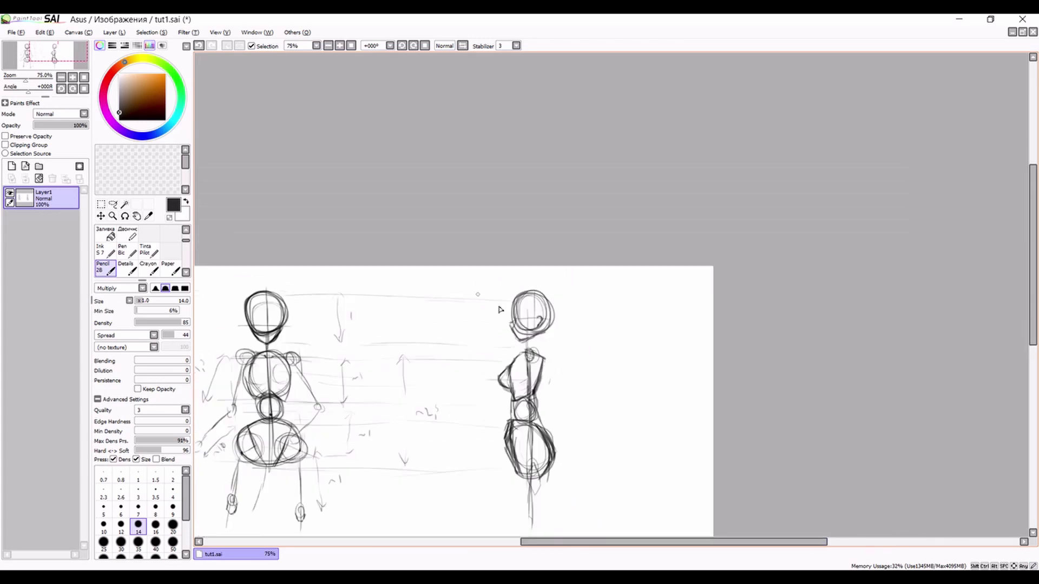
Draw a long S-shaped arrow behind the profile figure, from shoulder to hip height, to show the curve of the spine
drag(77, 65, 78, 67)
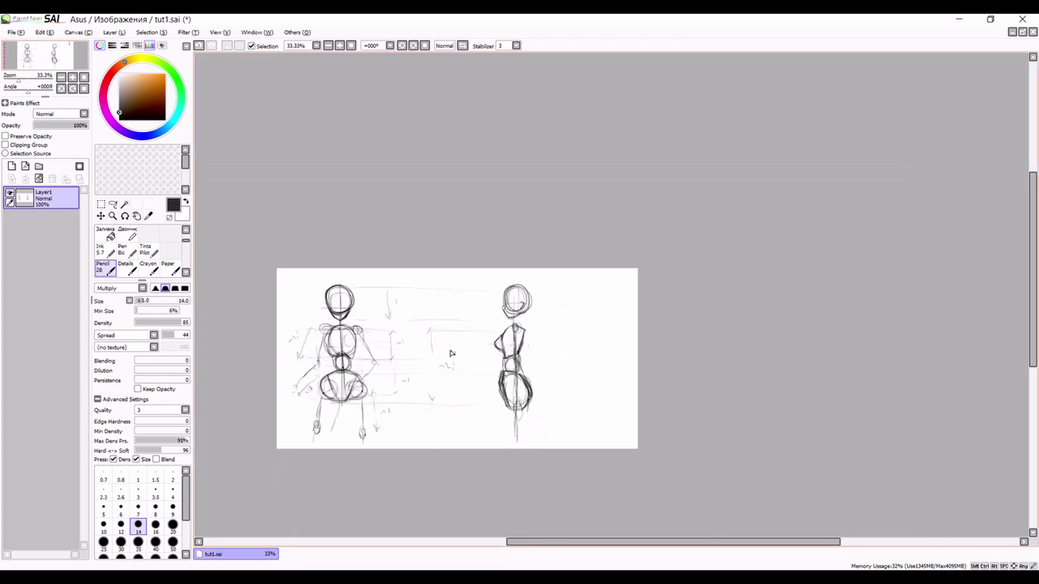
scroll(452, 351, down, 1)
scroll(481, 325, up, 4)
scroll(463, 294, down, 2)
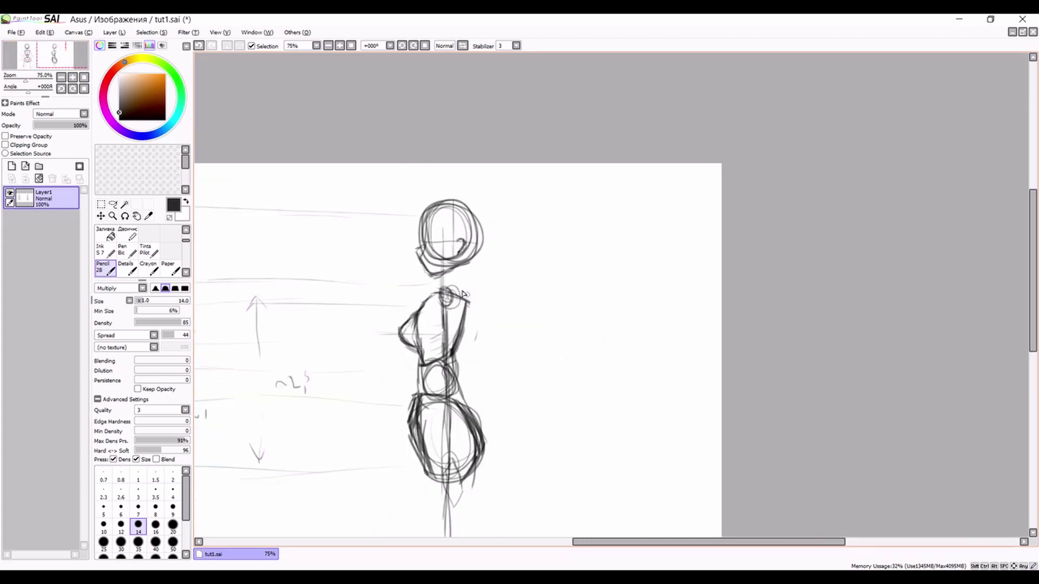
scroll(487, 338, down, 1)
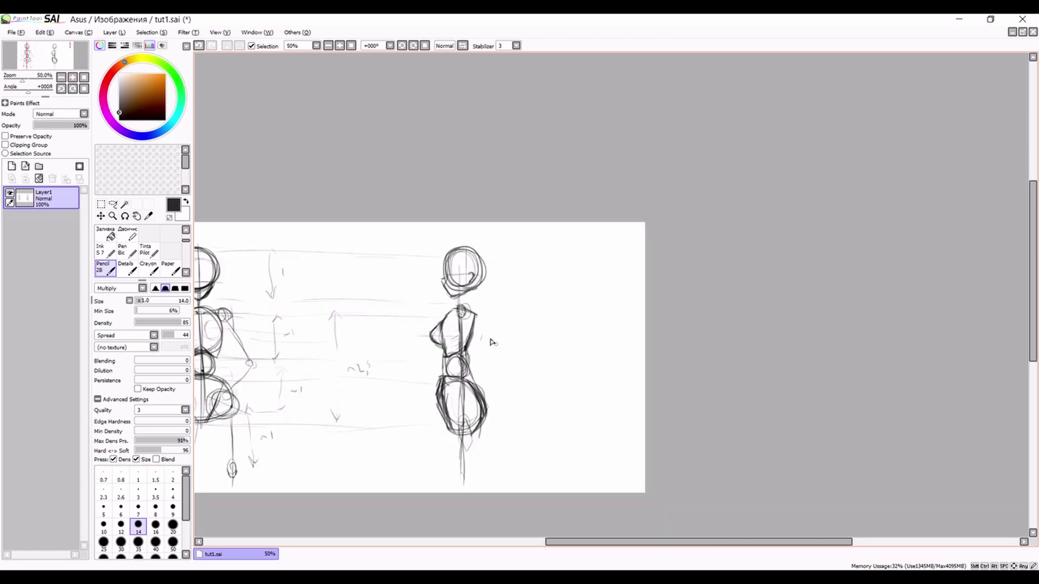
scroll(493, 334, up, 3)
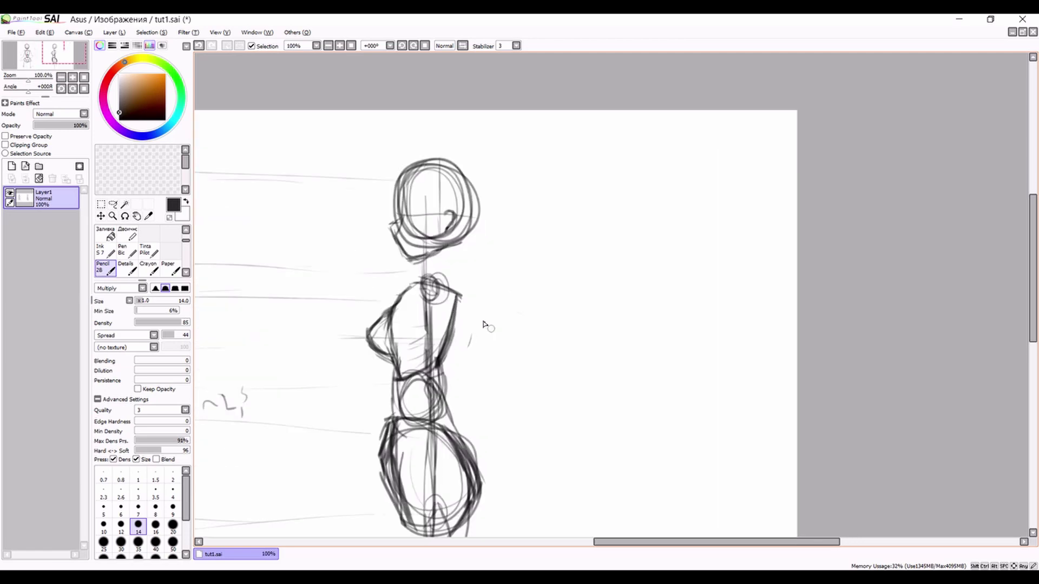
scroll(504, 278, down, 2)
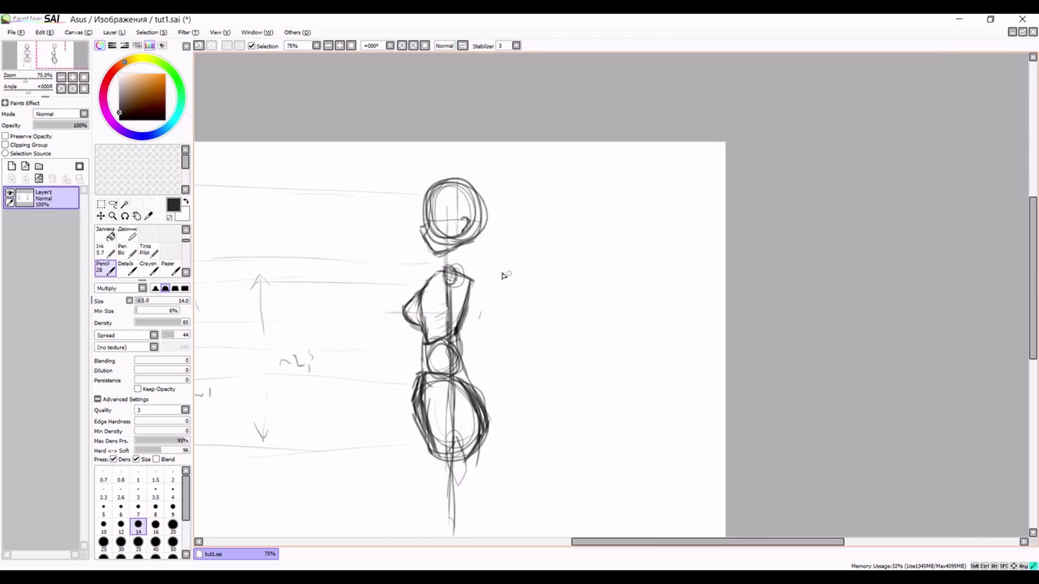
mouse_move(508, 275)
mouse_down()
mouse_move(489, 328)
mouse_move(520, 395)
mouse_move(522, 438)
mouse_up()
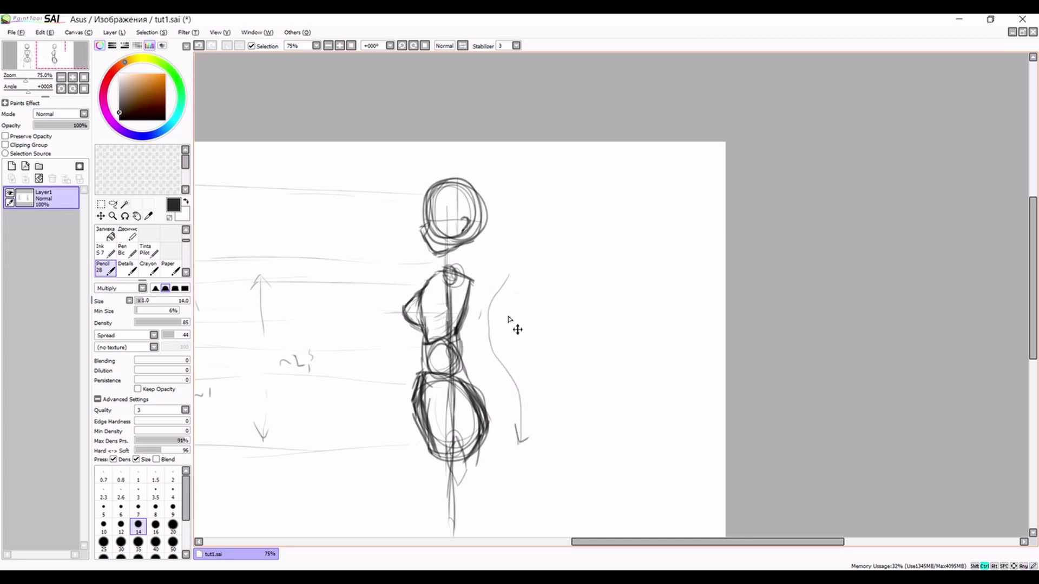
key(ctrl+z)
mouse_move(503, 278)
mouse_down()
mouse_move(483, 311)
mouse_move(510, 363)
mouse_move(520, 438)
mouse_up()
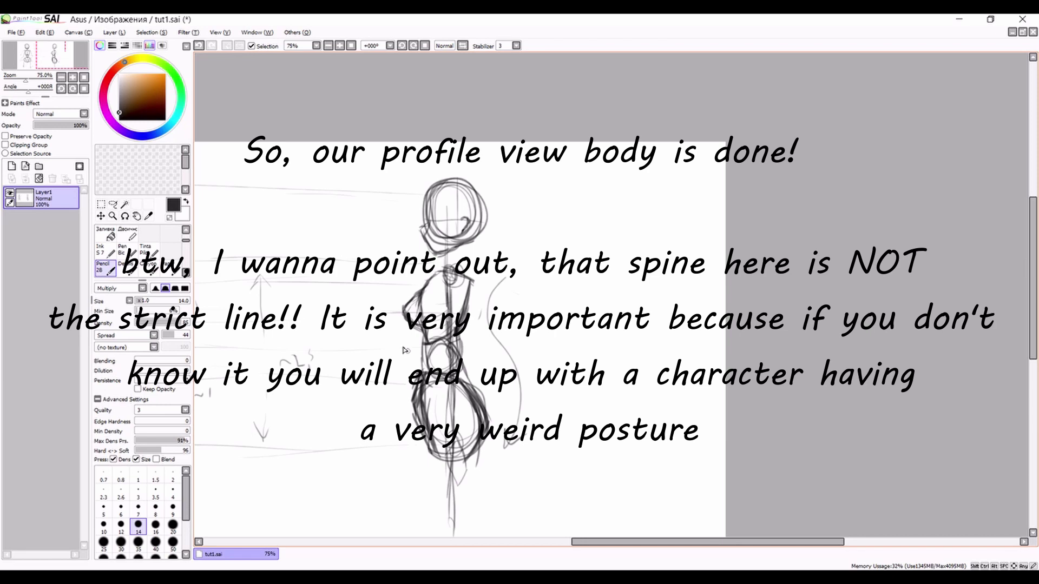
Sketch the front and buttock contours of a separate, more detailed profile hip study in the blank space behind the profile figure
scroll(406, 349, up, 2)
scroll(407, 344, down, 1)
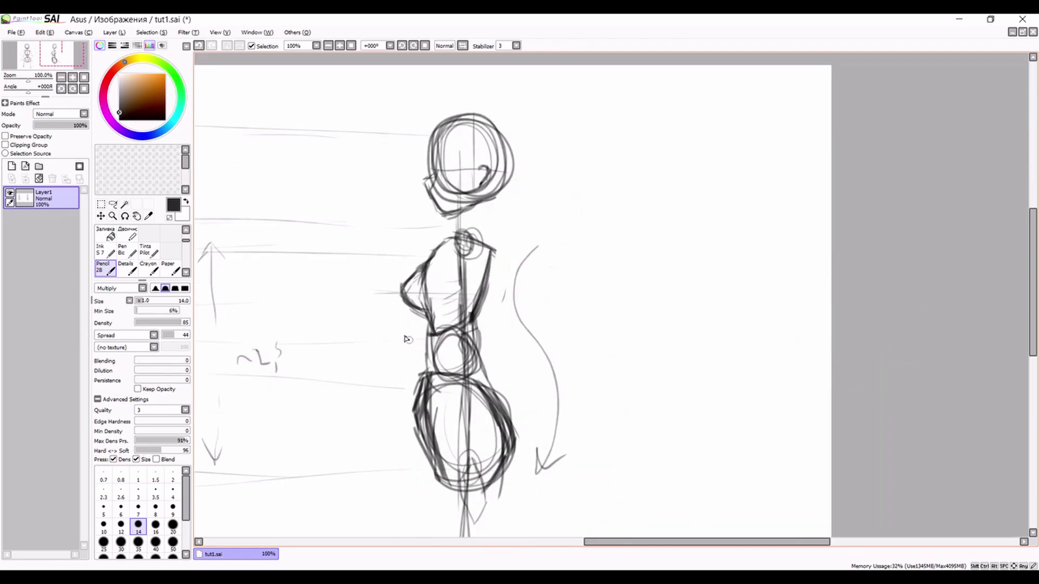
scroll(645, 375, down, 2)
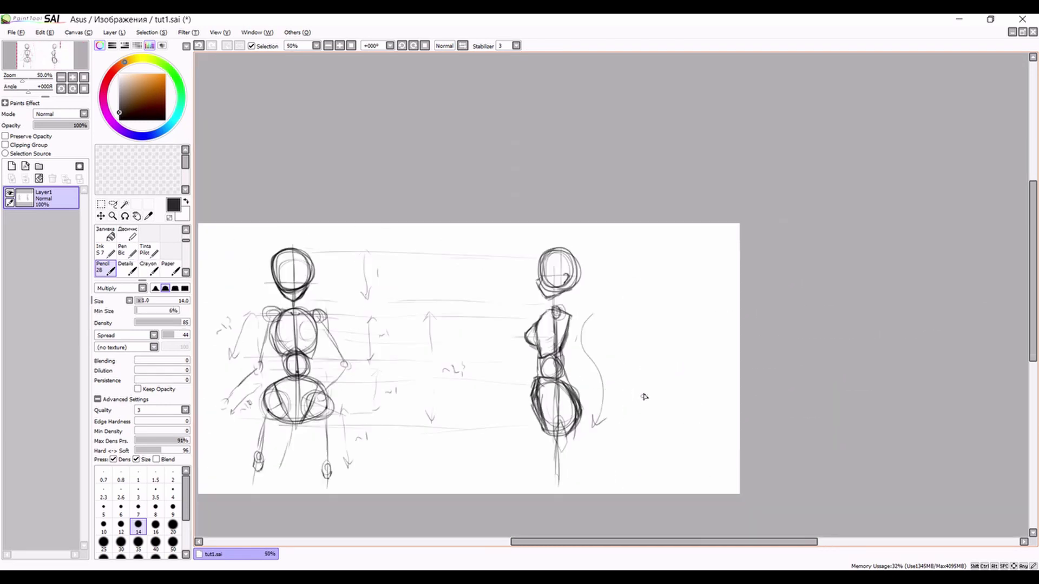
scroll(645, 397, up, 3)
scroll(687, 375, down, 2)
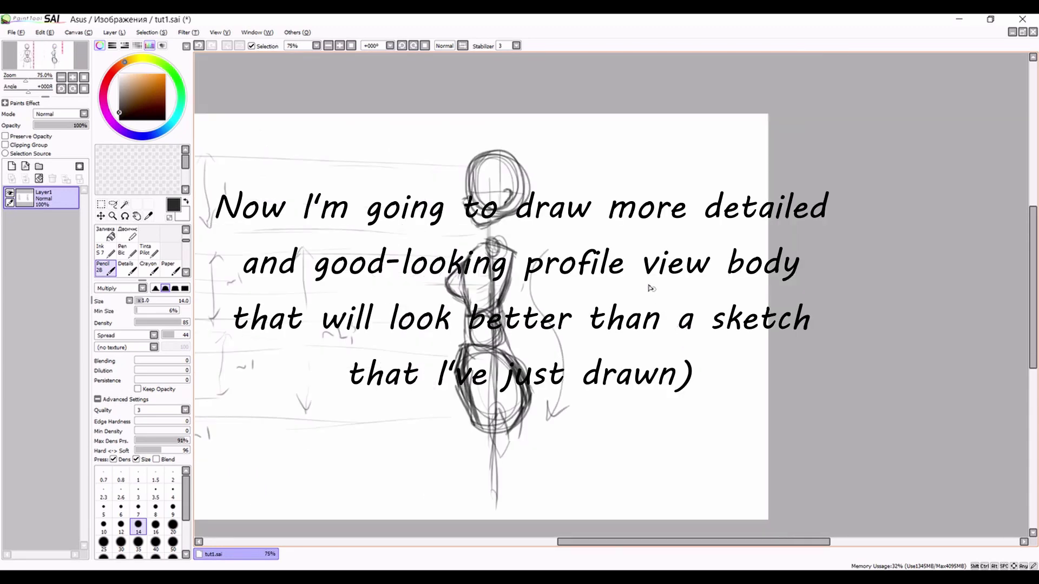
drag(653, 280, 651, 301)
drag(650, 336, 660, 429)
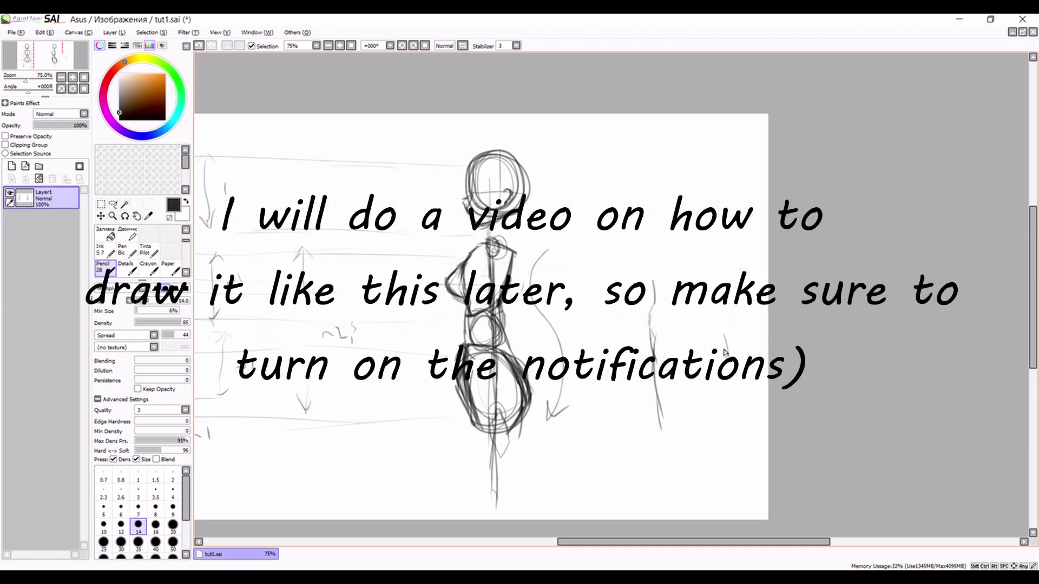
drag(723, 382, 720, 428)
mouse_move(725, 333)
mouse_down()
mouse_move(706, 305)
mouse_move(722, 360)
mouse_move(705, 299)
mouse_move(722, 328)
mouse_move(695, 285)
mouse_move(708, 302)
mouse_move(665, 301)
mouse_move(661, 246)
mouse_up()
Draw a horizontal line across the top of the hip study and darken its front contour down the belly and thigh
scroll(696, 284, down, 2)
scroll(696, 284, up, 4)
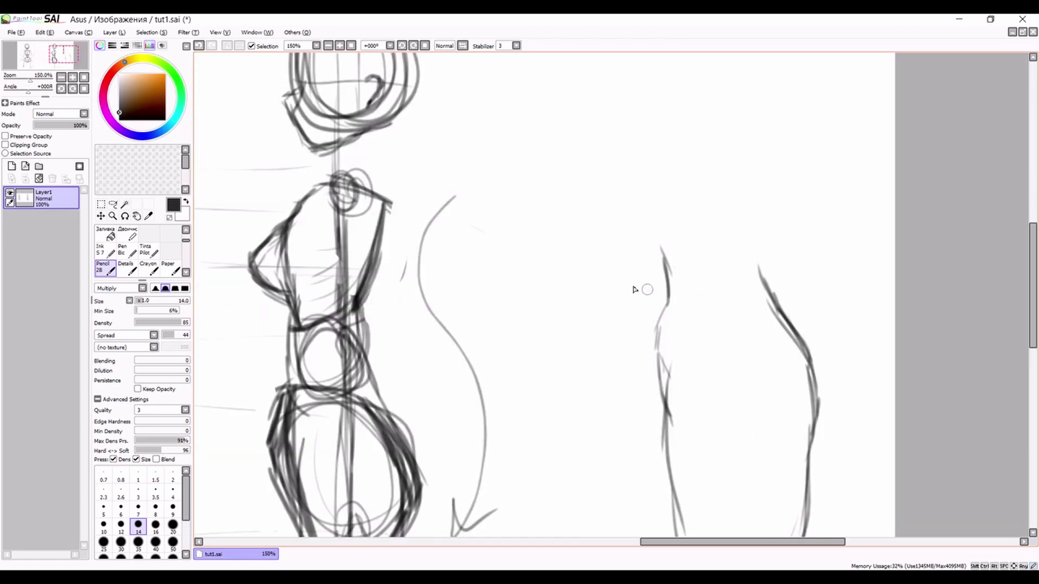
drag(590, 282, 852, 295)
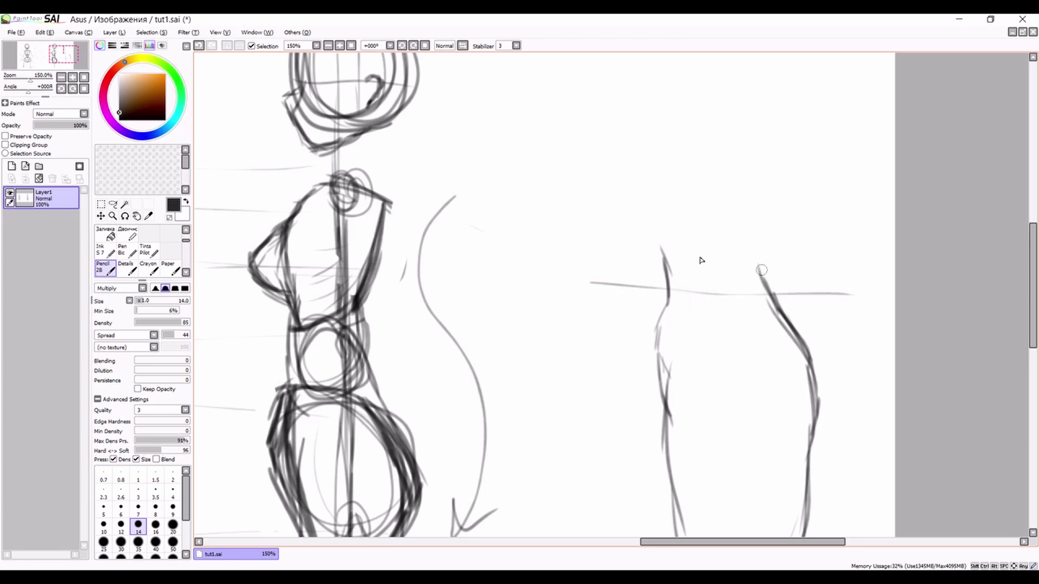
mouse_move(653, 289)
mouse_down()
mouse_move(668, 309)
mouse_move(663, 261)
mouse_move(670, 405)
mouse_up()
mouse_move(662, 358)
mouse_down()
mouse_move(672, 414)
mouse_move(682, 398)
mouse_move(652, 498)
mouse_up()
Add a downward arrow and a slanted line in front of the hip study to mark the belly and groin directions
scroll(671, 357, down, 1)
scroll(671, 357, down, 2)
scroll(649, 476, down, 3)
scroll(633, 341, up, 4)
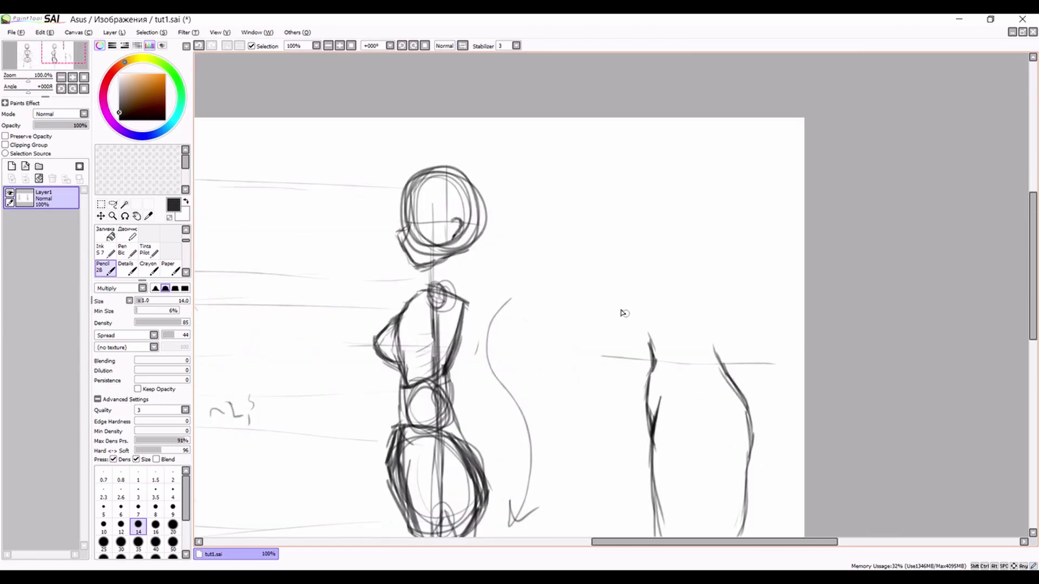
mouse_move(616, 304)
mouse_down()
mouse_move(616, 352)
mouse_move(636, 411)
mouse_up()
drag(615, 483, 658, 387)
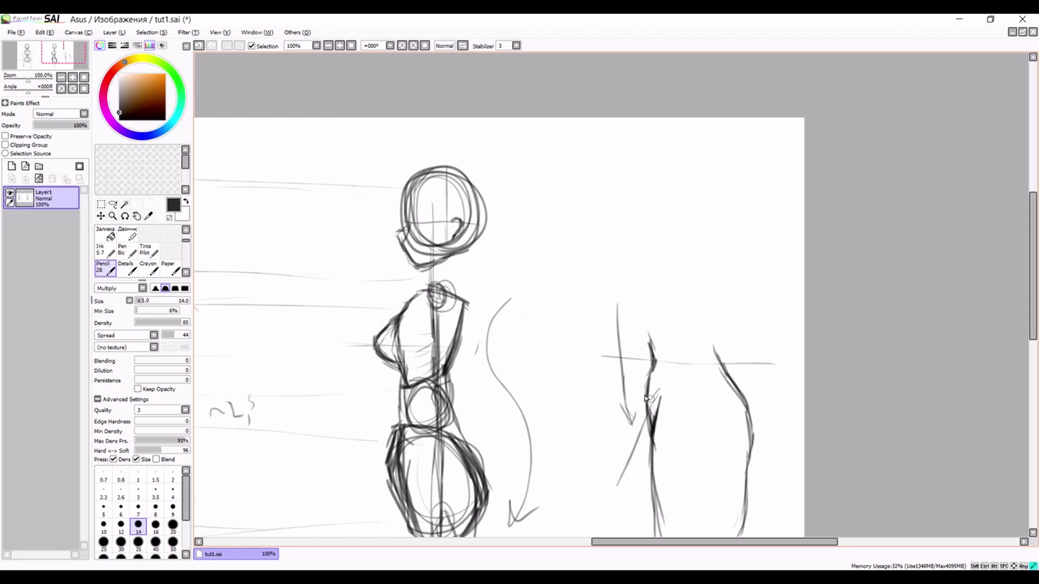
Draw a tilted pelvis oval inside the hip study, with a vertical spine line above and a leg line from a small joint circle
scroll(658, 395, down, 4)
scroll(663, 403, up, 3)
scroll(664, 403, up, 1)
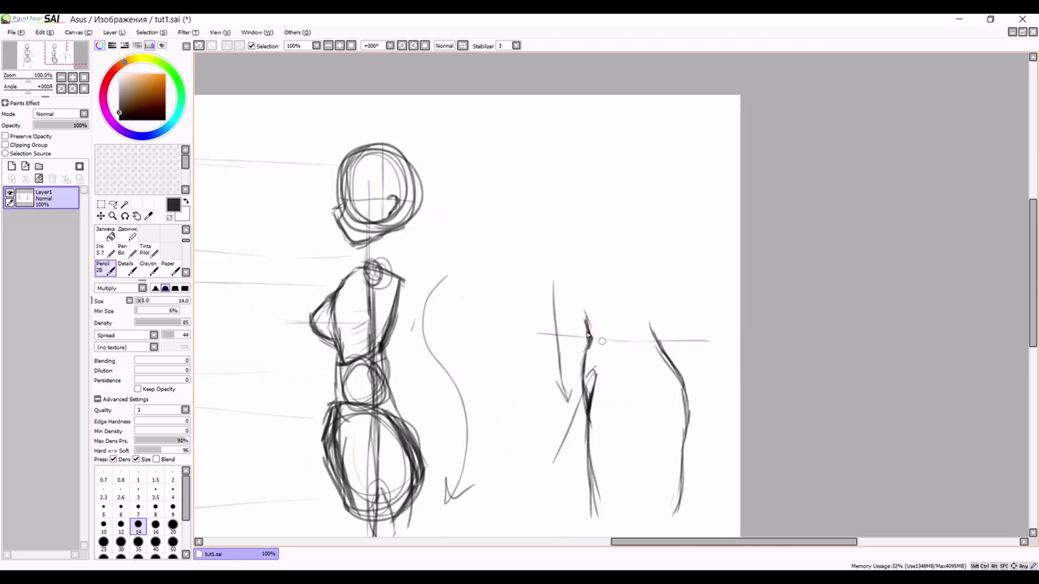
mouse_move(624, 393)
mouse_down()
mouse_move(664, 408)
mouse_move(594, 335)
mouse_move(660, 427)
mouse_move(600, 344)
mouse_move(619, 408)
mouse_up()
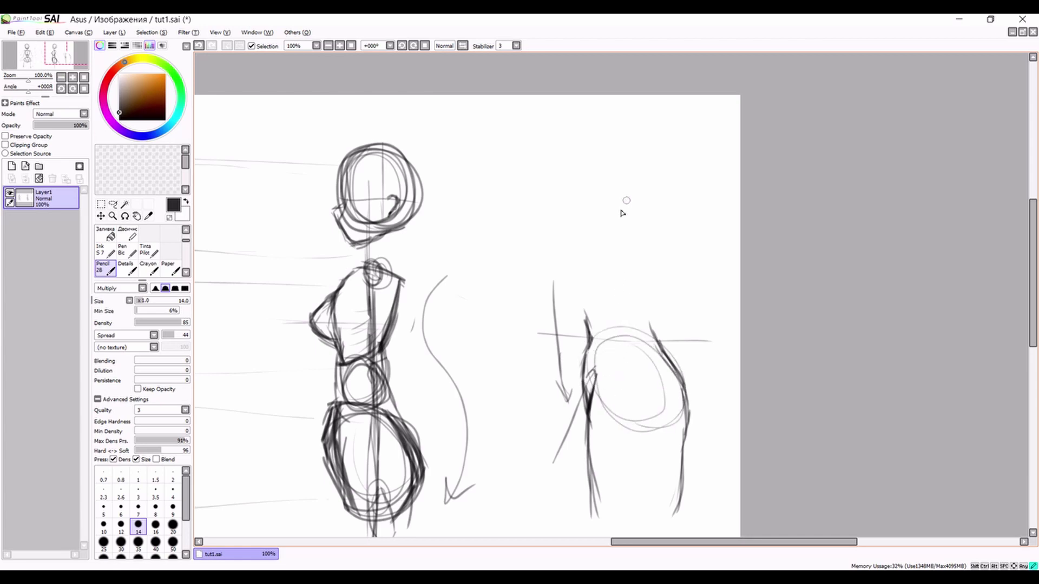
drag(623, 211, 630, 346)
drag(634, 385, 633, 447)
Review the front view, the profile view and the hip study, comparing them close up and across the whole canvas
scroll(639, 461, down, 1)
scroll(640, 416, up, 1)
scroll(633, 446, down, 2)
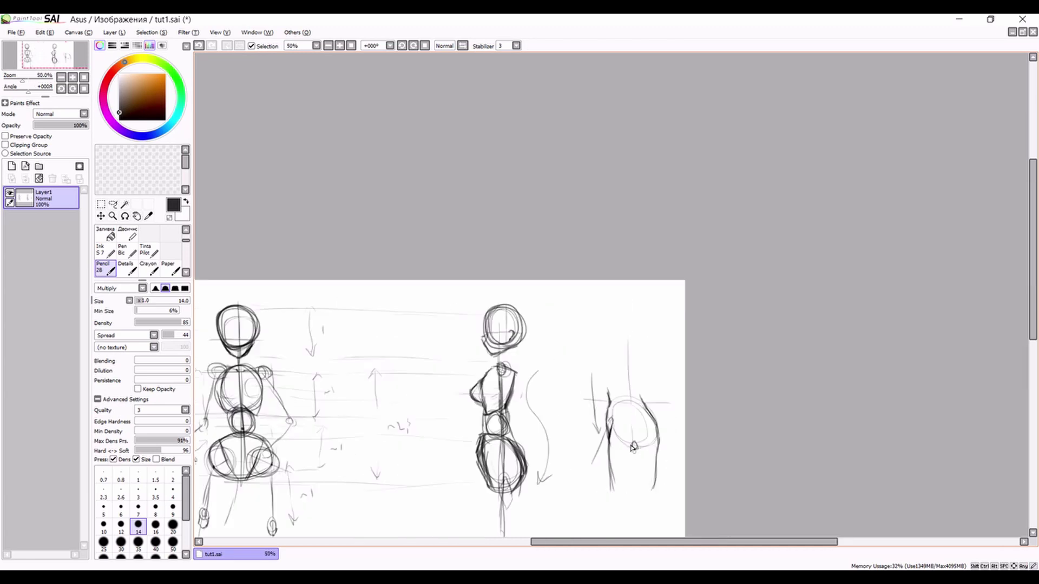
scroll(631, 463, down, 2)
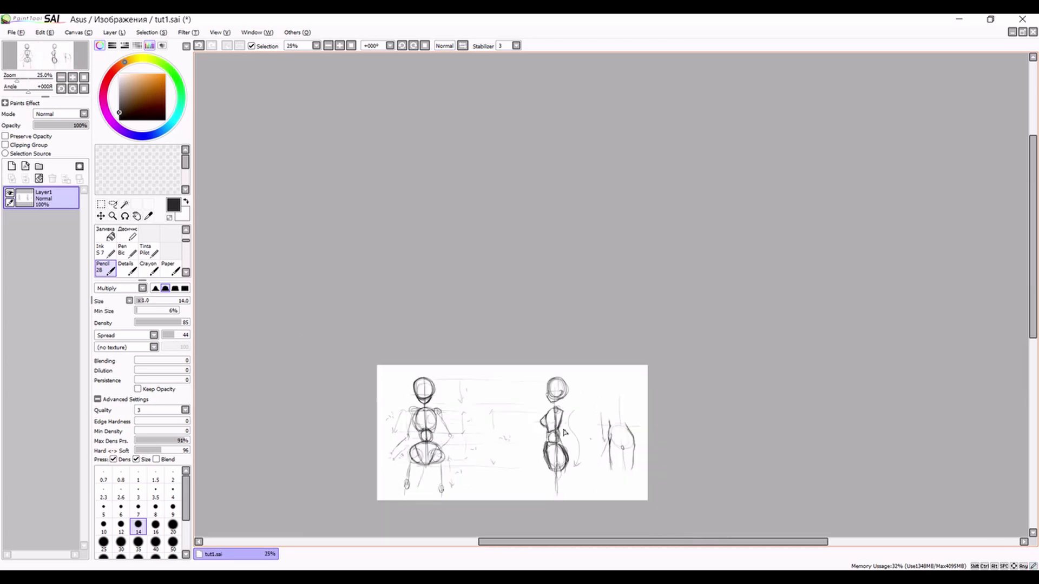
scroll(543, 408, up, 3)
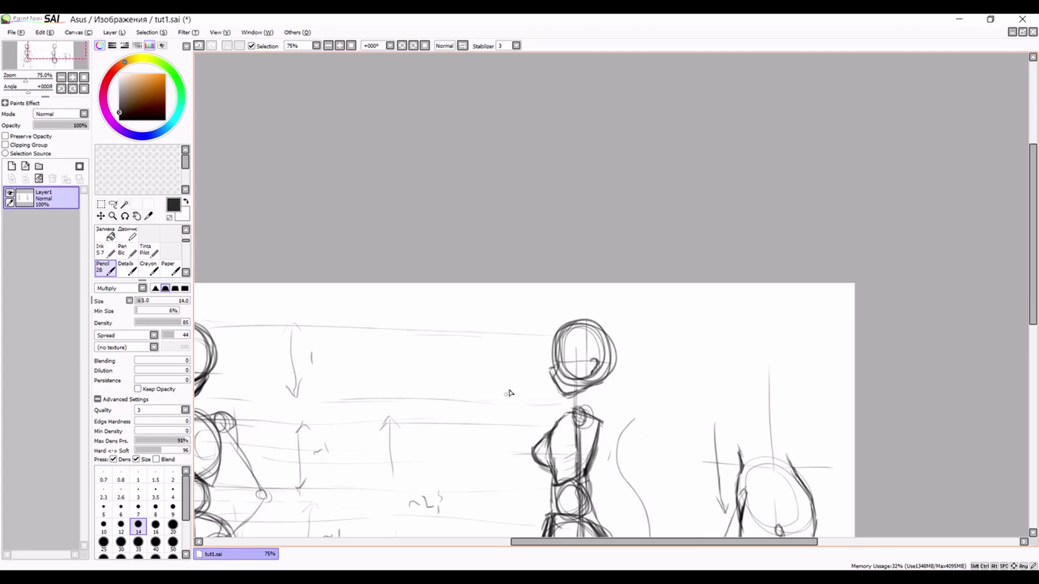
scroll(508, 394, down, 3)
drag(42, 63, 46, 80)
scroll(413, 221, down, 1)
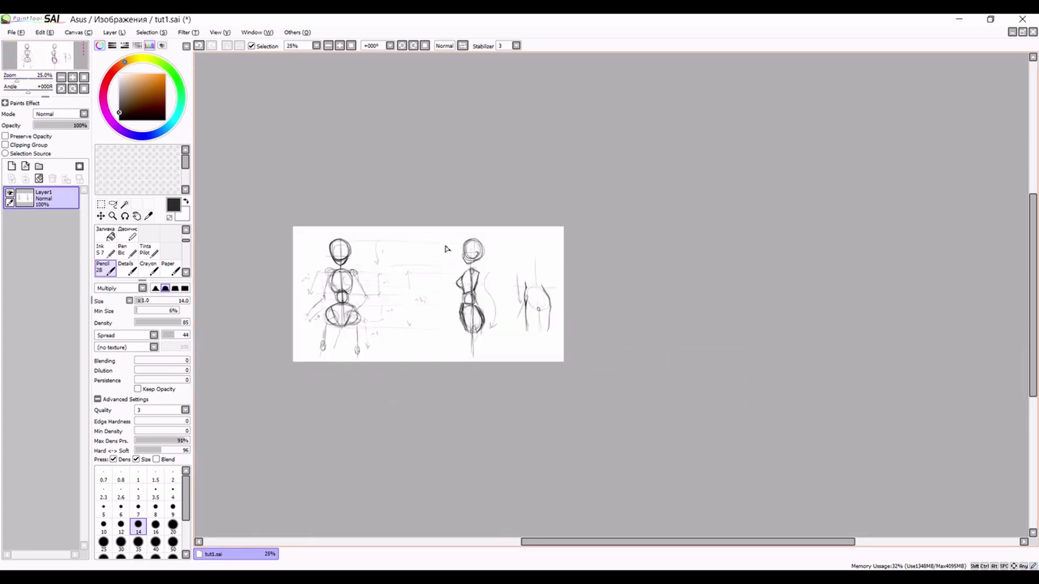
scroll(448, 246, up, 3)
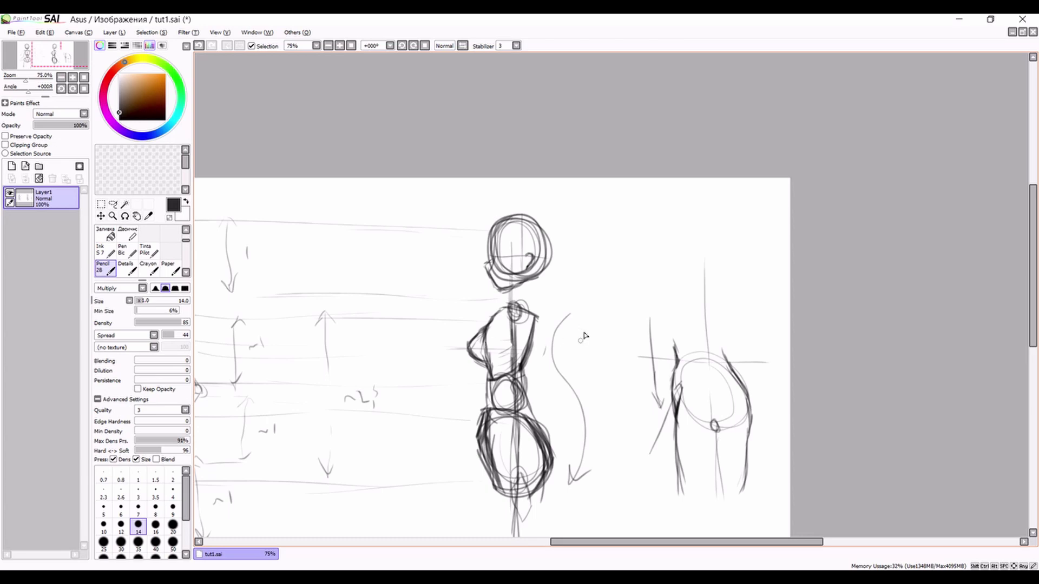
scroll(614, 345, down, 3)
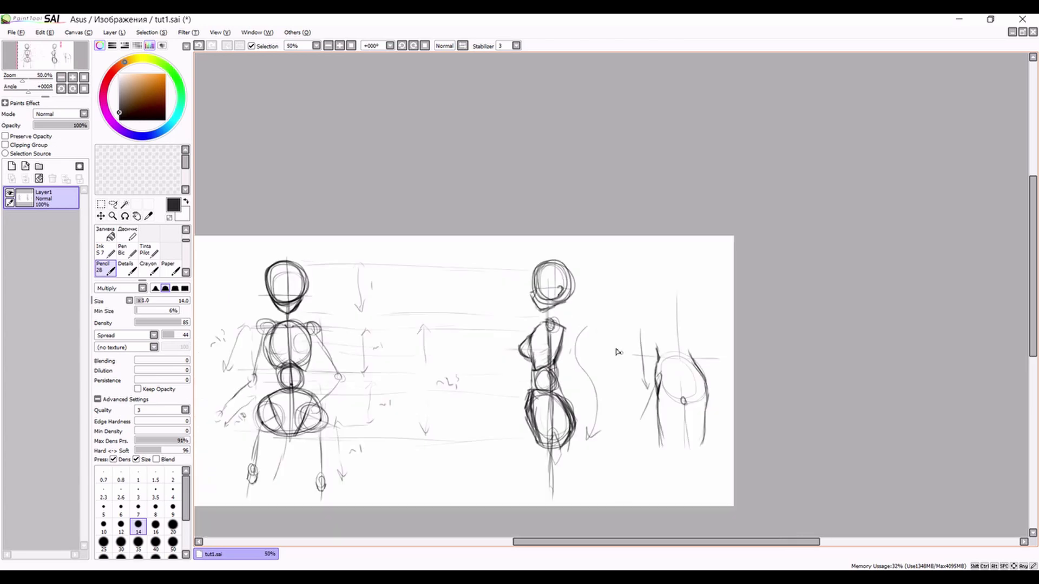
scroll(620, 355, up, 3)
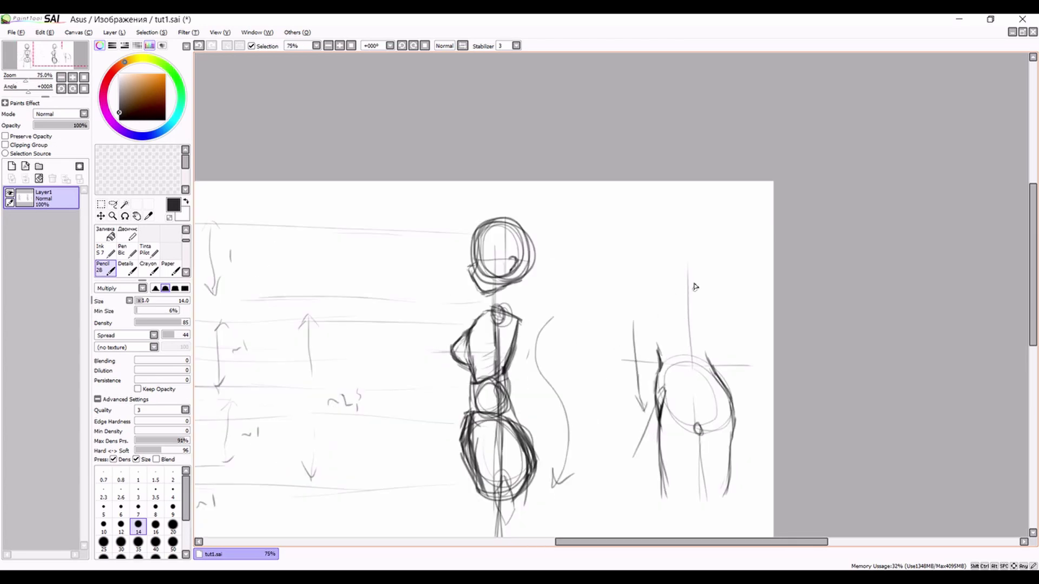
mouse_move(702, 284)
mouse_down()
mouse_move(663, 310)
mouse_move(705, 281)
mouse_up()
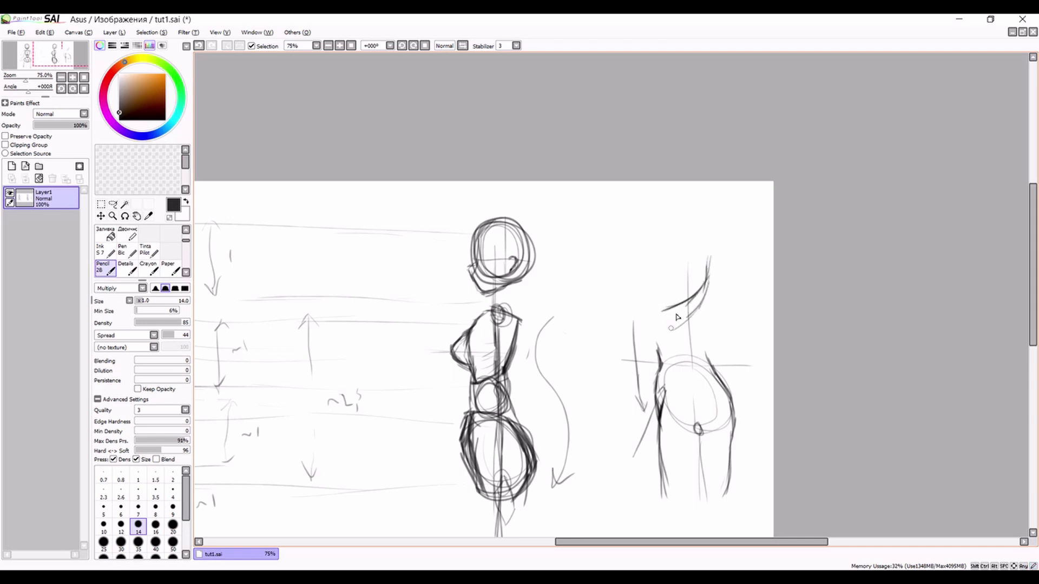
key(ctrl+z)
key(ctrl+z)
key(ctrl+z)
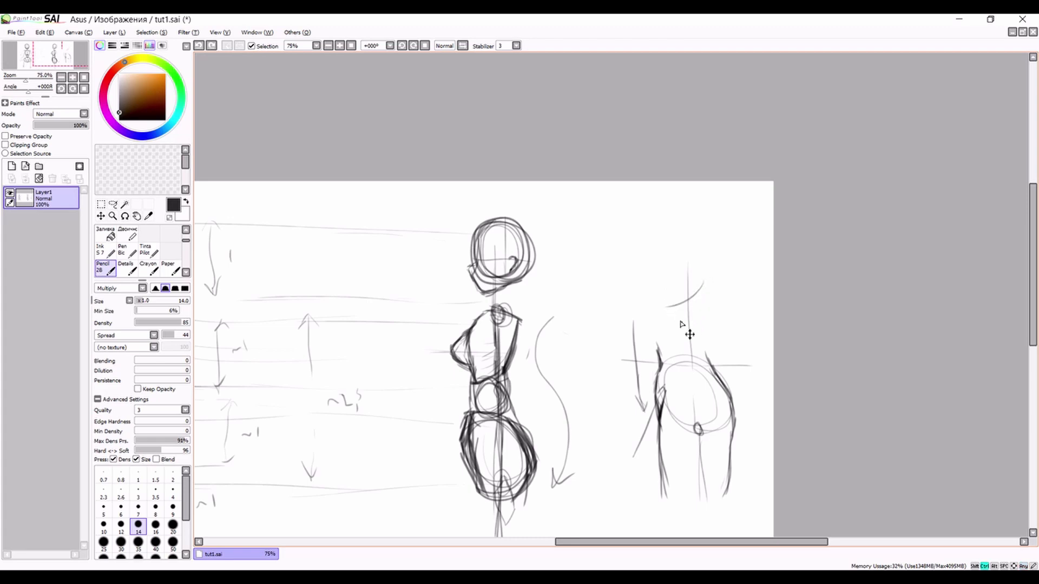
Draw a tilted ribcage oval above the hip study, darken its outline, and connect it to the hips with waist contours
mouse_move(700, 322)
mouse_down()
mouse_move(658, 341)
mouse_move(651, 307)
mouse_up()
mouse_move(666, 264)
mouse_down()
mouse_move(688, 262)
mouse_move(697, 329)
mouse_up()
drag(708, 281, 701, 301)
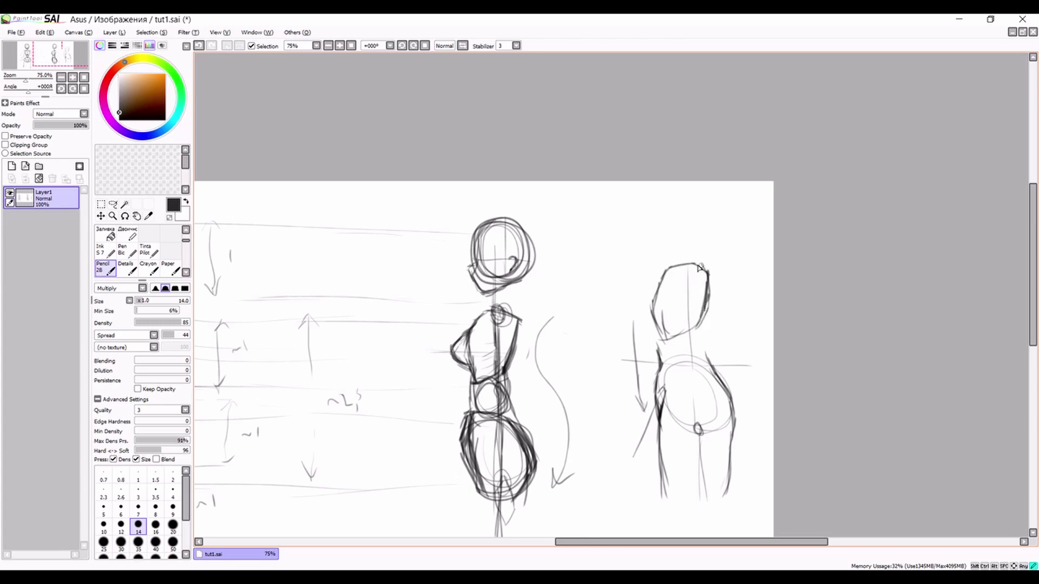
mouse_move(690, 260)
mouse_down()
mouse_move(667, 269)
mouse_move(657, 336)
mouse_move(689, 315)
mouse_up()
drag(654, 352, 651, 301)
drag(699, 323, 690, 334)
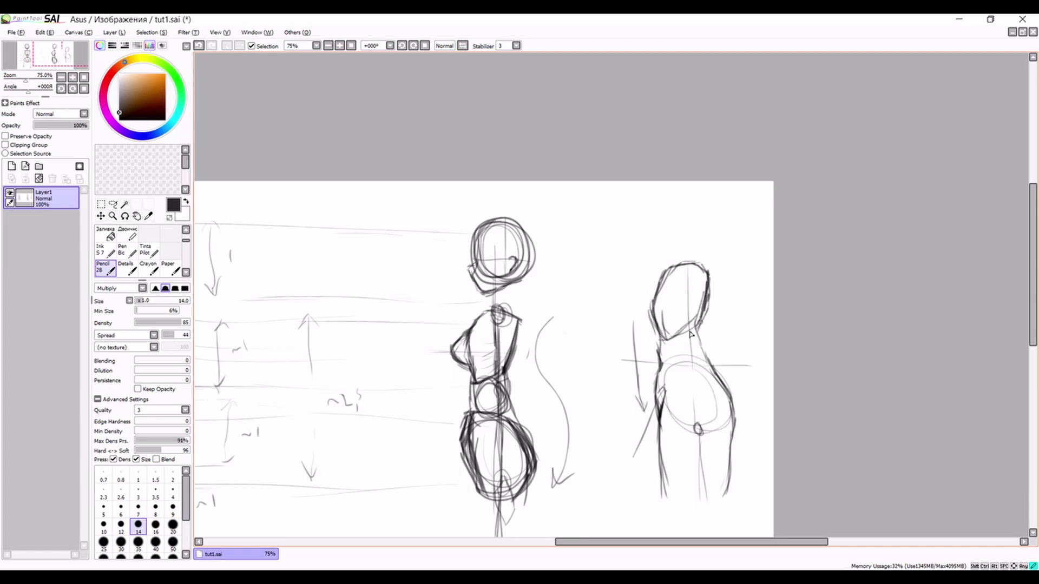
Add a small shoulder joint circle at the upper back of the ribcage oval and light hatching across its lower part
scroll(690, 306, down, 3)
scroll(690, 306, up, 5)
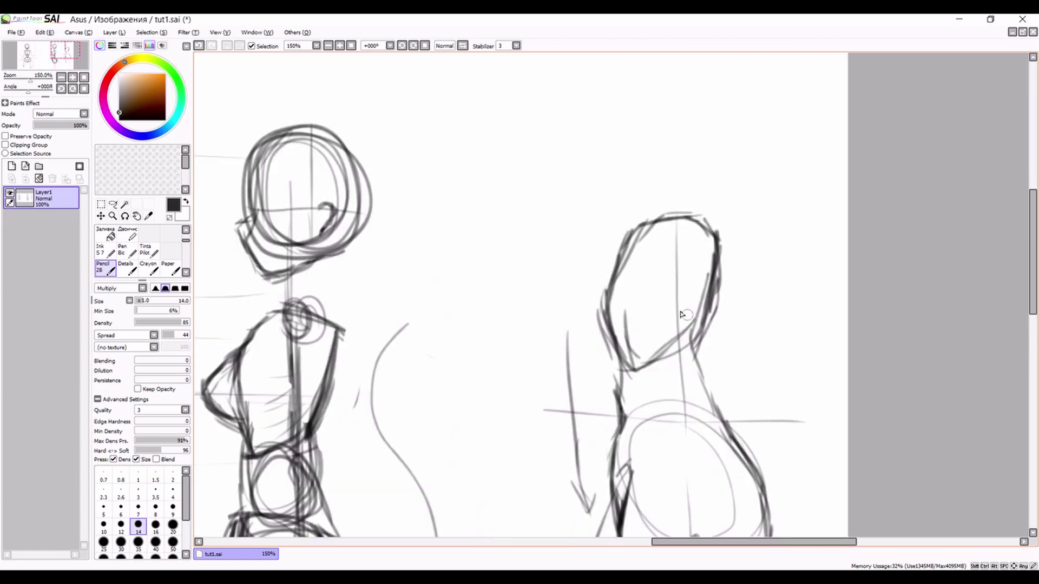
scroll(641, 294, down, 4)
scroll(642, 294, up, 3)
drag(652, 306, 669, 286)
scroll(641, 318, down, 3)
scroll(671, 379, up, 2)
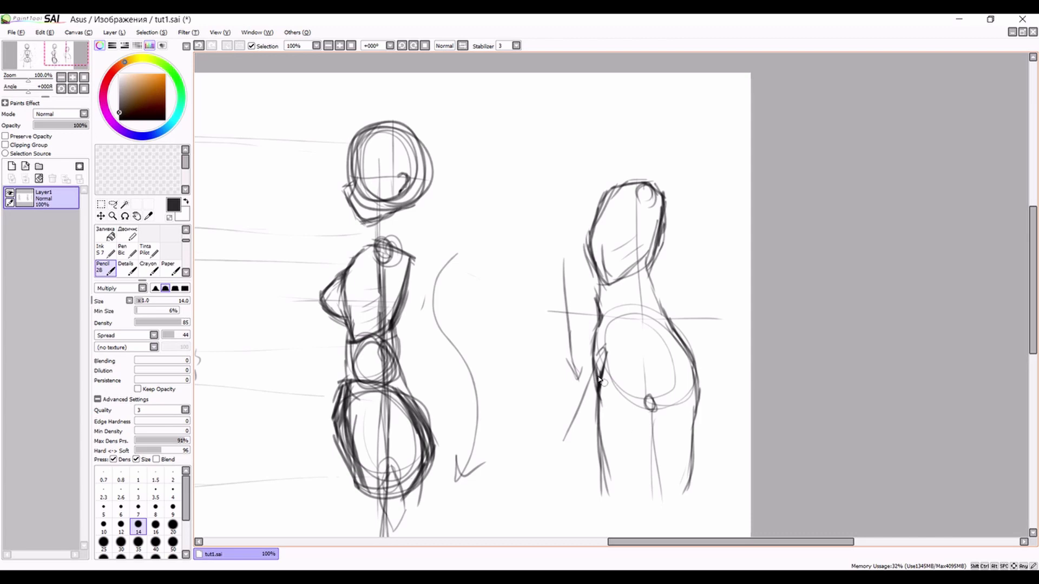
Review the torso and hip study against the front and profile figures, close up and across the whole canvas
scroll(595, 342, down, 4)
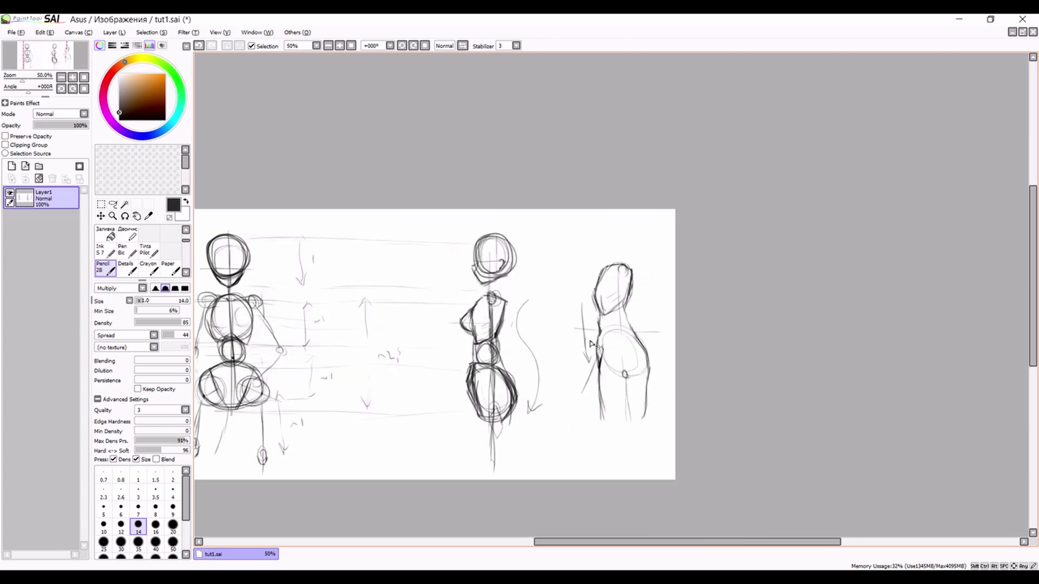
scroll(641, 348, up, 4)
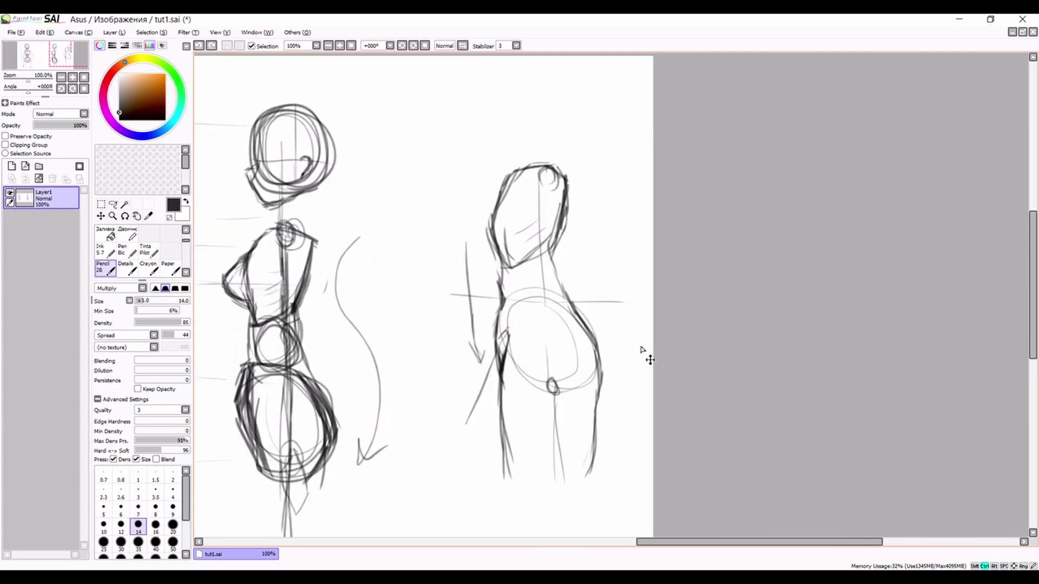
key(ctrl+z)
click(212, 46)
scroll(432, 331, down, 4)
scroll(450, 307, up, 1)
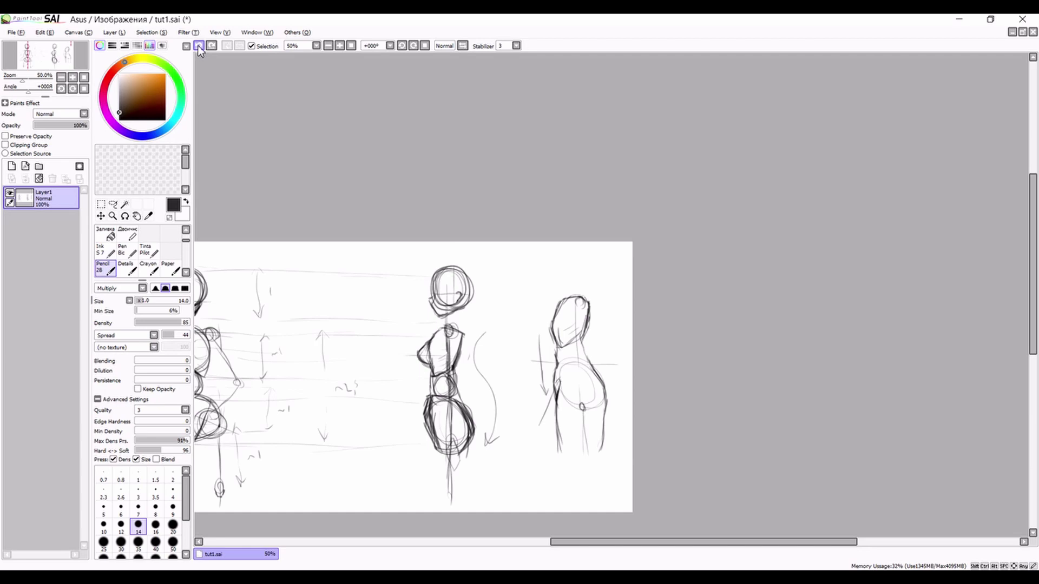
scroll(473, 282, down, 2)
scroll(573, 391, up, 3)
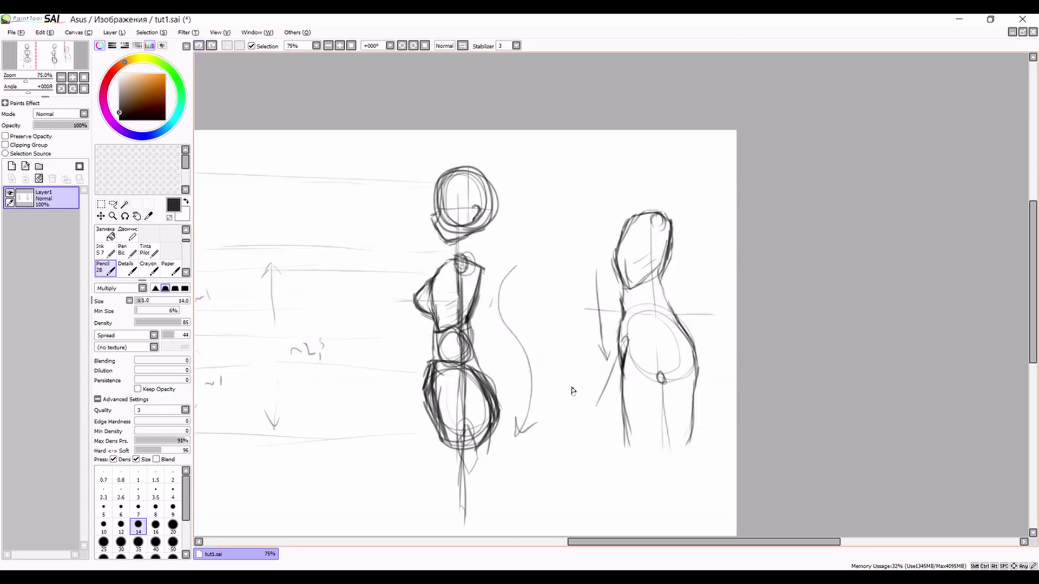
scroll(573, 391, down, 1)
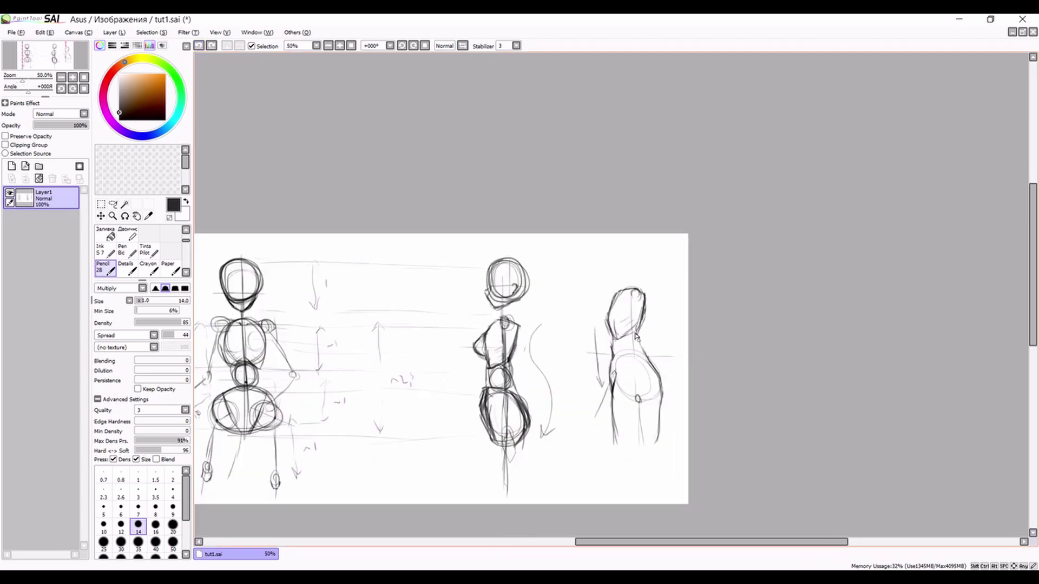
Draw an S-curved spine arrow behind the torso study and darken its back contour down to the point under the buttock
scroll(662, 283, up, 3)
scroll(662, 284, down, 2)
mouse_move(673, 264)
mouse_down()
mouse_move(669, 342)
mouse_move(690, 429)
mouse_move(702, 416)
mouse_up()
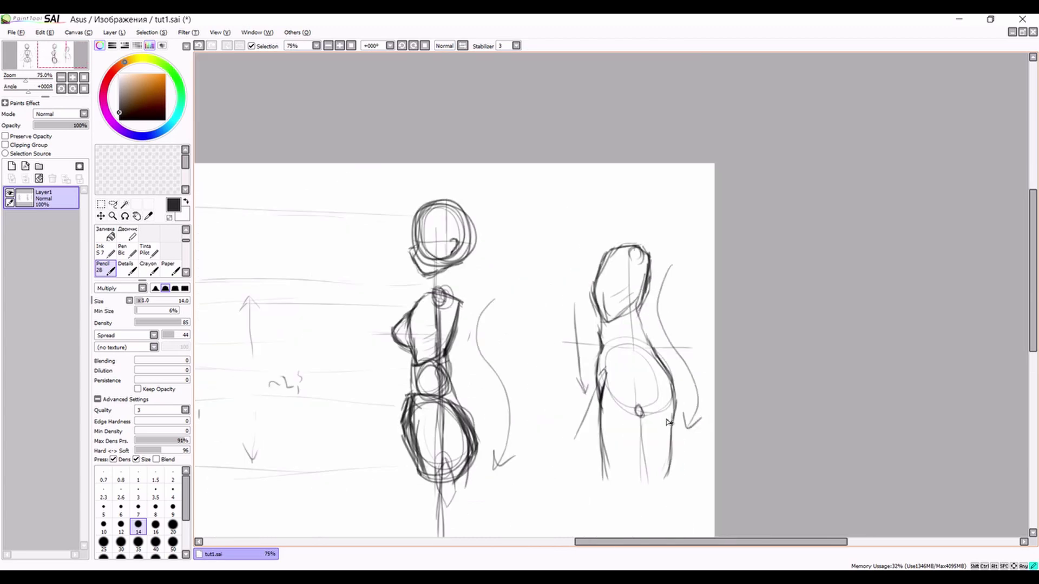
drag(671, 426, 669, 379)
scroll(668, 384, up, 1)
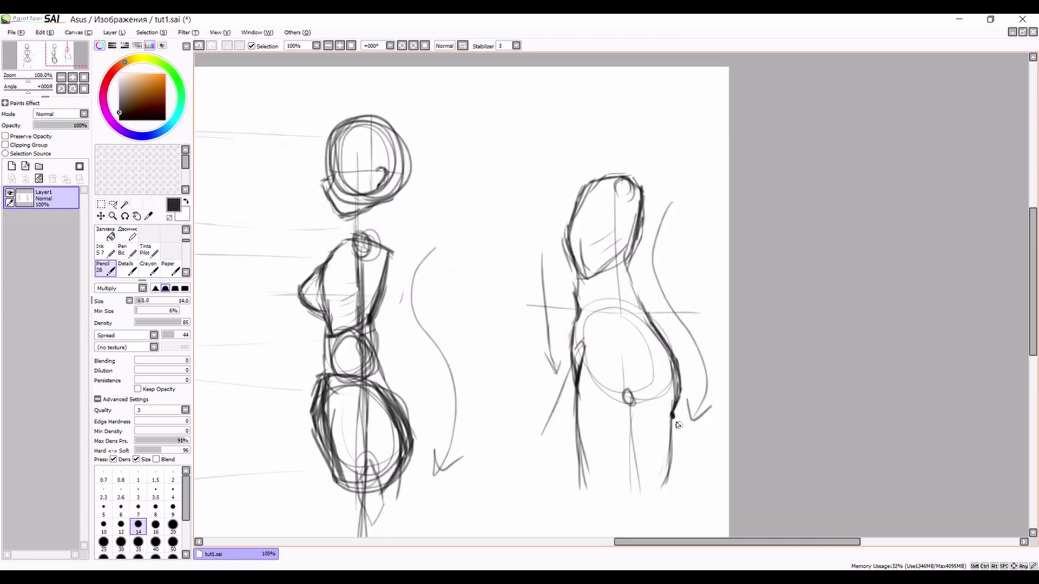
scroll(644, 423, down, 2)
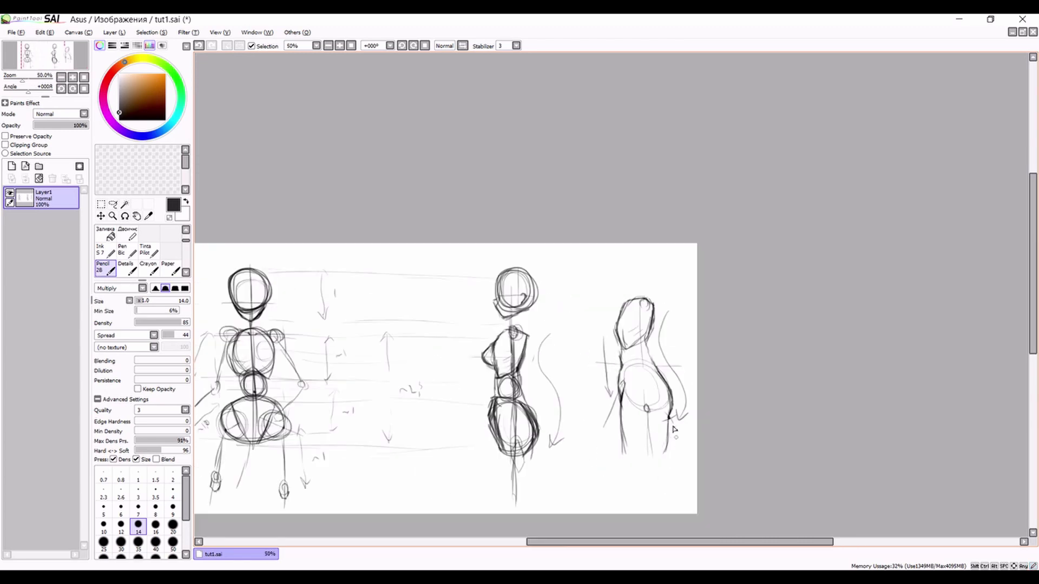
Draw downward arrows along the back and front of the thigh, and add a round knee joint below it
drag(674, 424, 672, 465)
mouse_move(607, 418)
mouse_down()
mouse_move(617, 479)
mouse_move(645, 500)
mouse_move(653, 478)
mouse_move(647, 503)
mouse_move(656, 493)
mouse_up()
scroll(645, 494, up, 1)
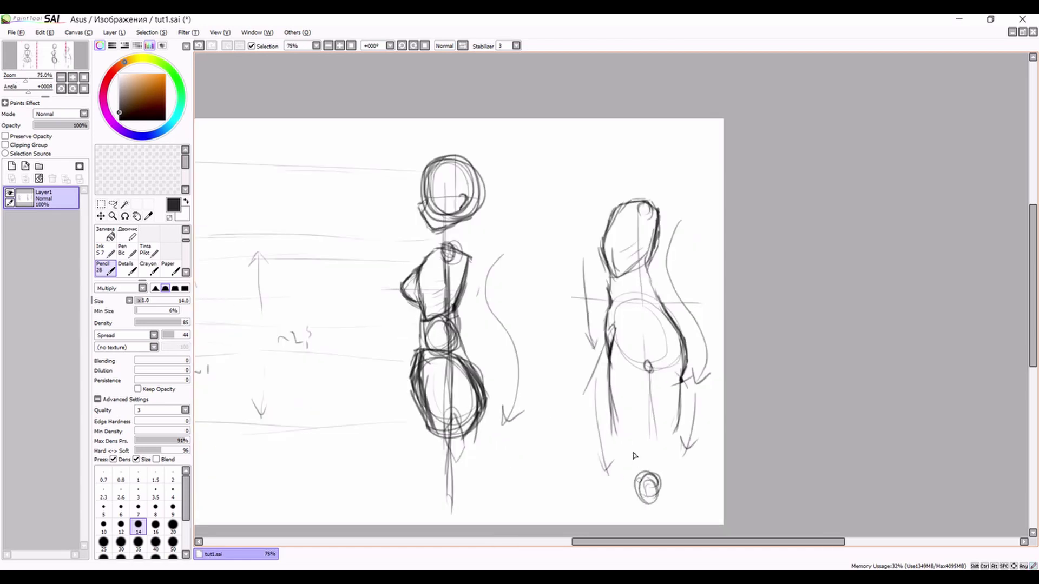
Draw horizontal width arrows above the profile head, labelled 1, and above the torso study's ribcage, labelled ~1
scroll(638, 413, down, 2)
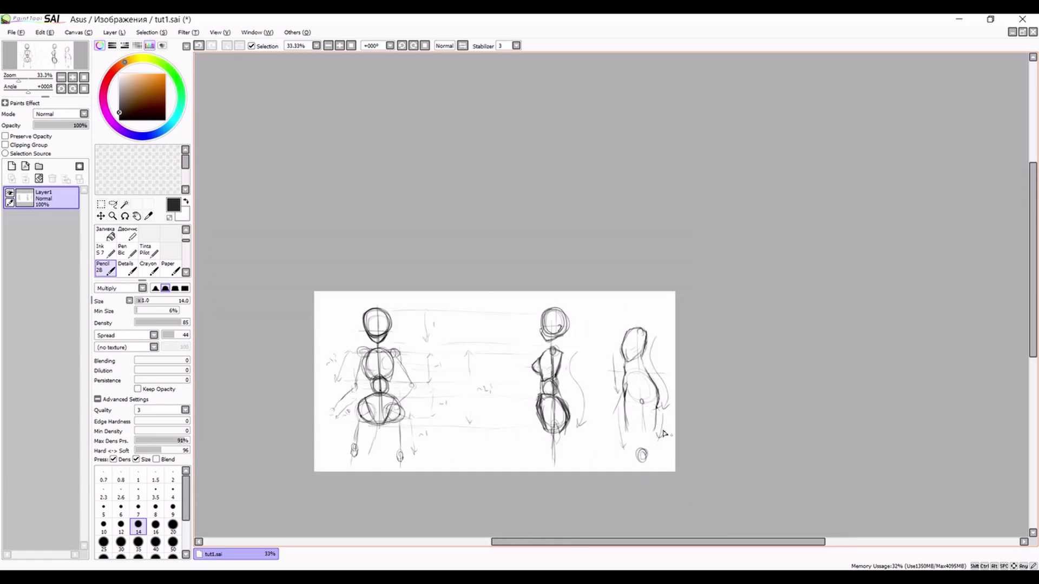
scroll(448, 411, up, 2)
scroll(425, 327, down, 1)
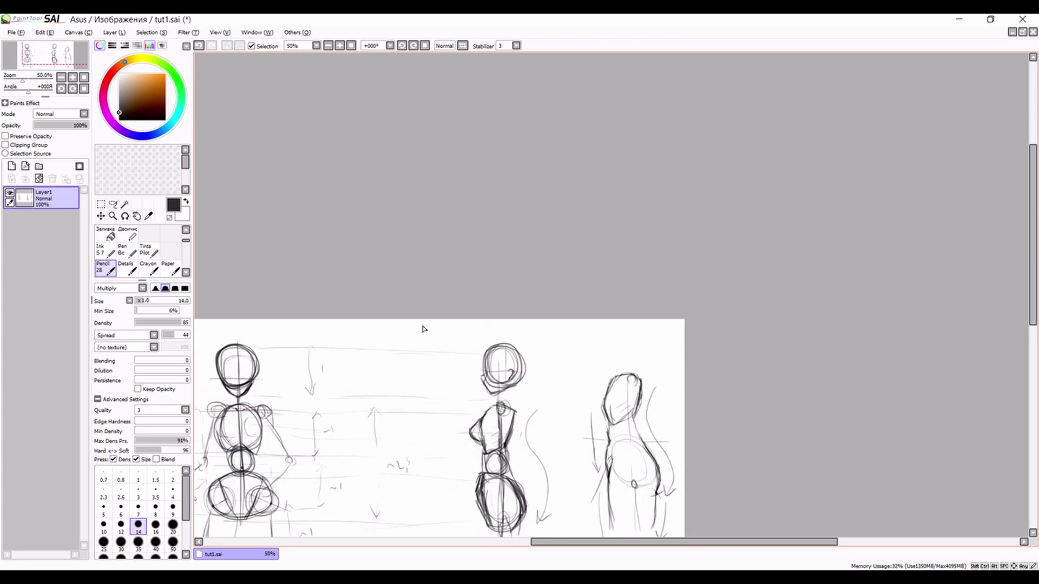
drag(40, 51, 33, 67)
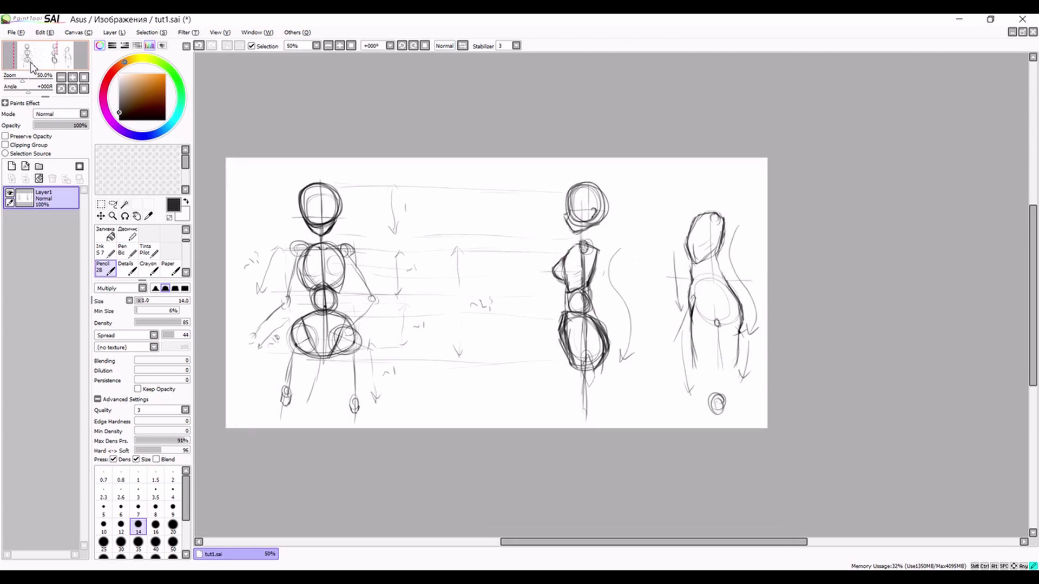
scroll(732, 202, down, 1)
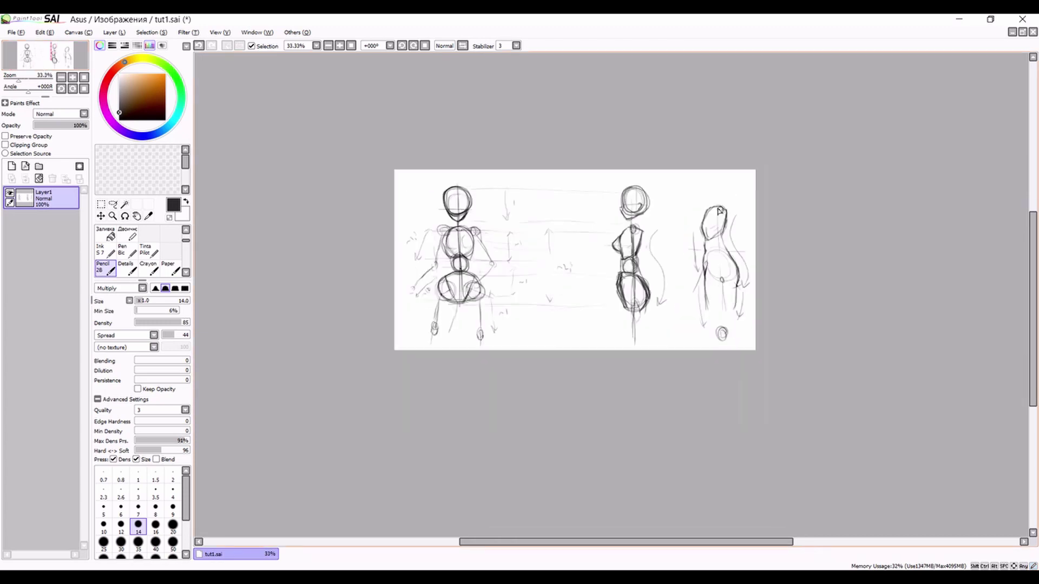
scroll(679, 176, up, 3)
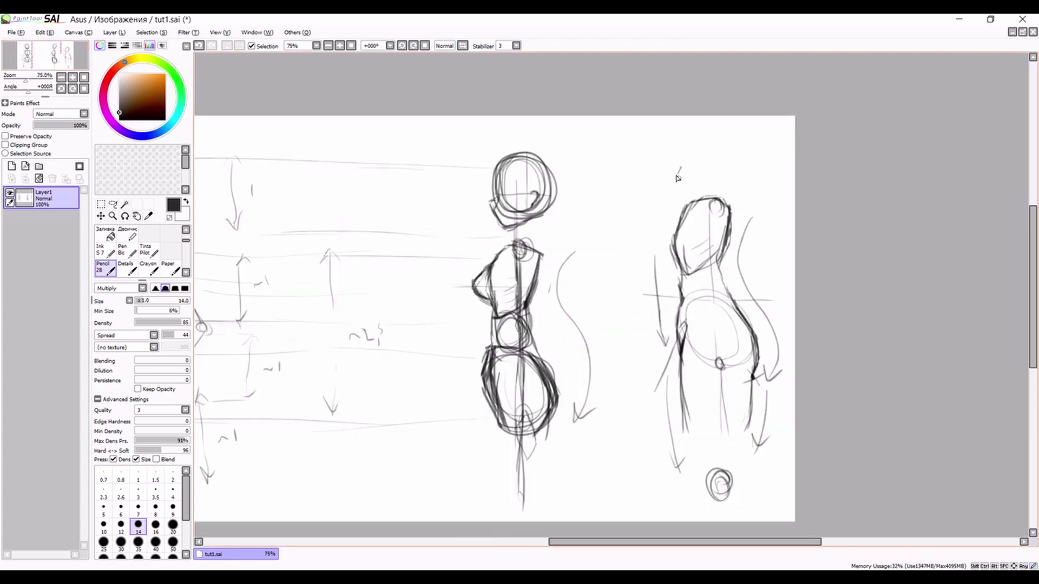
mouse_move(682, 167)
mouse_down()
mouse_move(683, 178)
mouse_move(736, 185)
mouse_up()
mouse_move(494, 146)
mouse_down()
mouse_move(546, 142)
mouse_move(536, 136)
mouse_move(541, 147)
mouse_move(528, 130)
mouse_up()
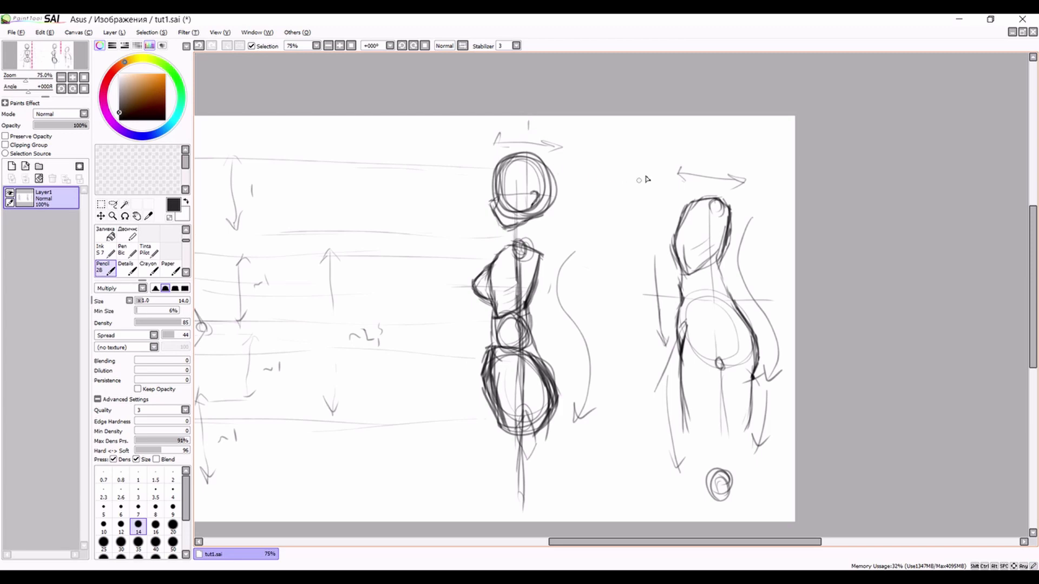
drag(692, 157, 717, 161)
Draw a horizontal width line across the hip study at the leg joint and label it with a circled >1
drag(676, 374, 745, 374)
scroll(712, 395, down, 2)
scroll(703, 379, up, 4)
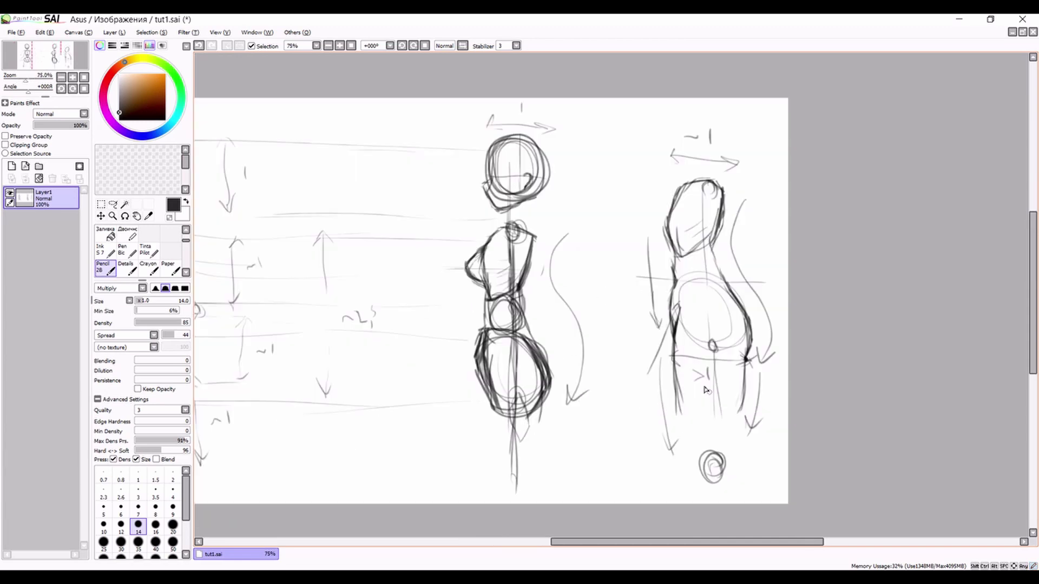
scroll(689, 346, down, 4)
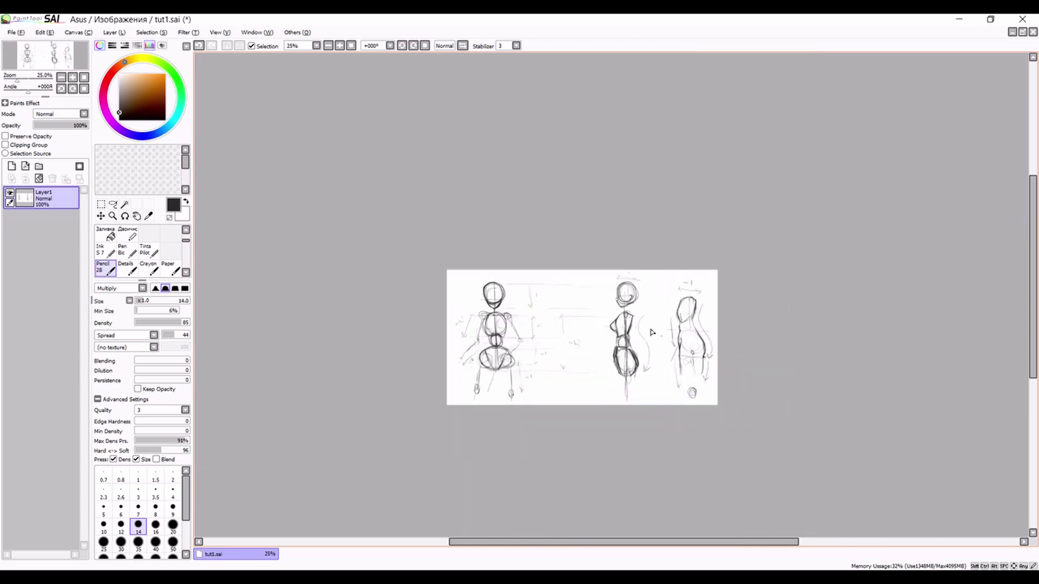
scroll(615, 333, up, 3)
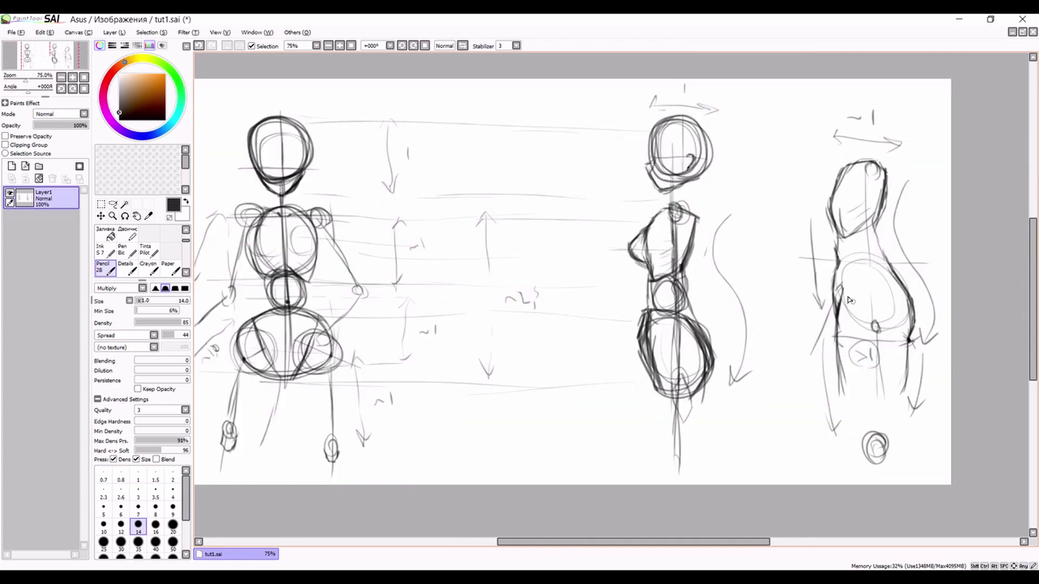
scroll(634, 274, down, 3)
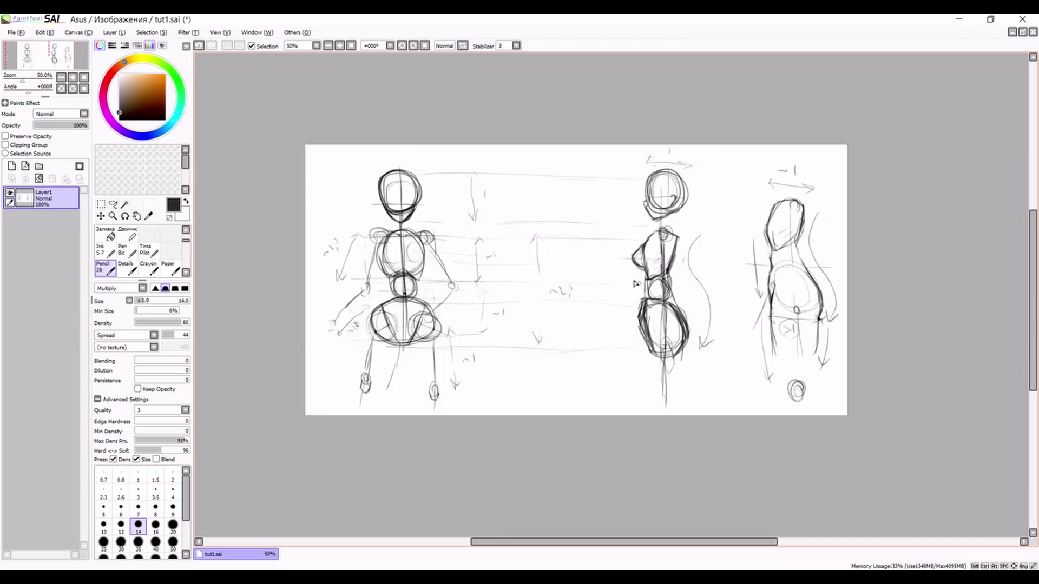
scroll(565, 303, up, 3)
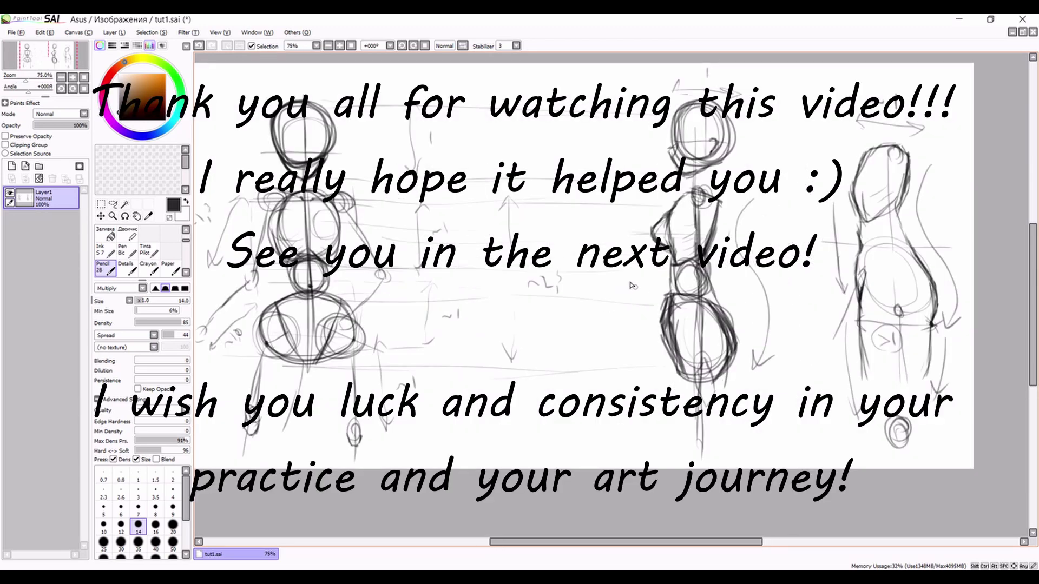
scroll(633, 286, down, 1)
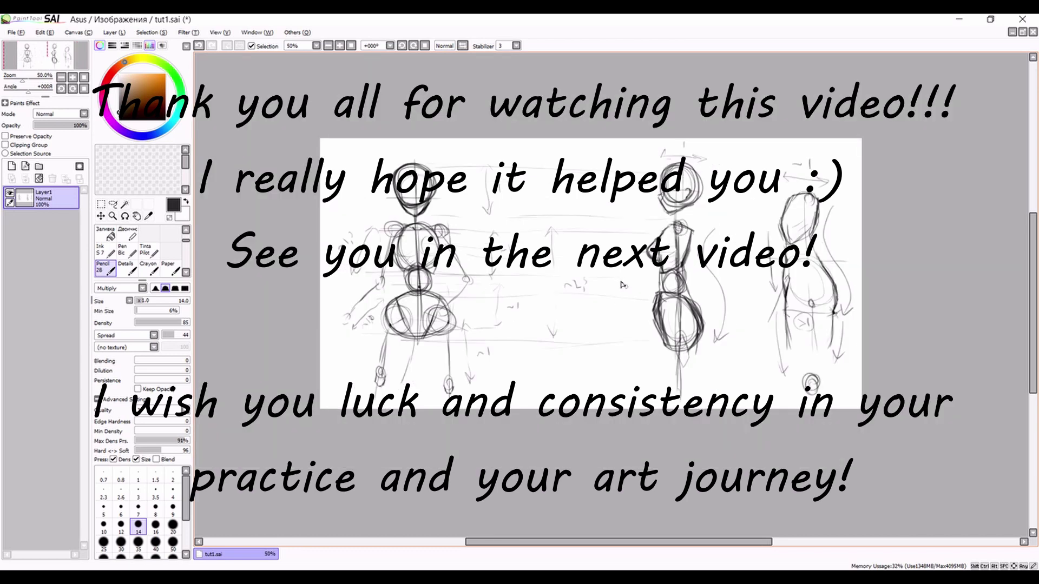